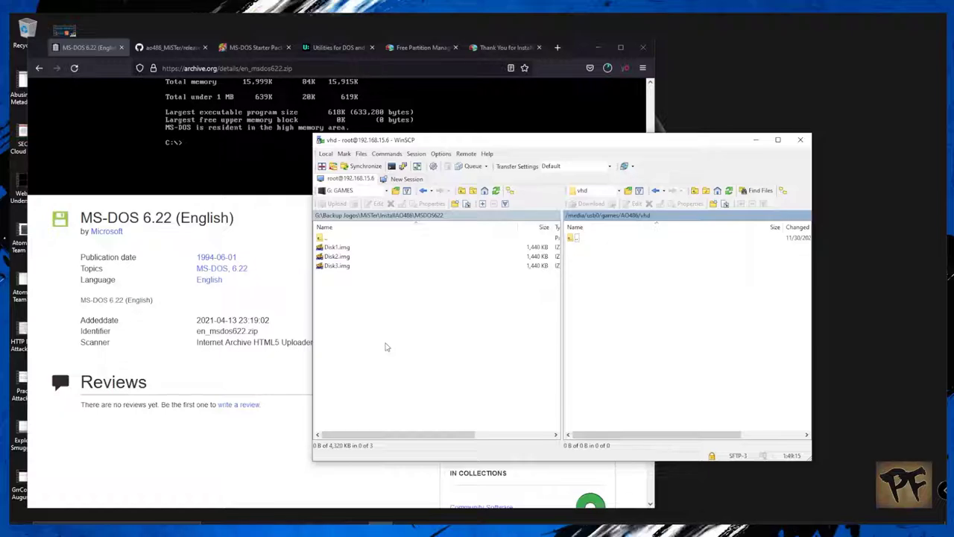
- Switch to the browser and review the MS-DOS 6.22 archive page's address and the ao486_MiSTer driver files on GitHub
click(265, 468)
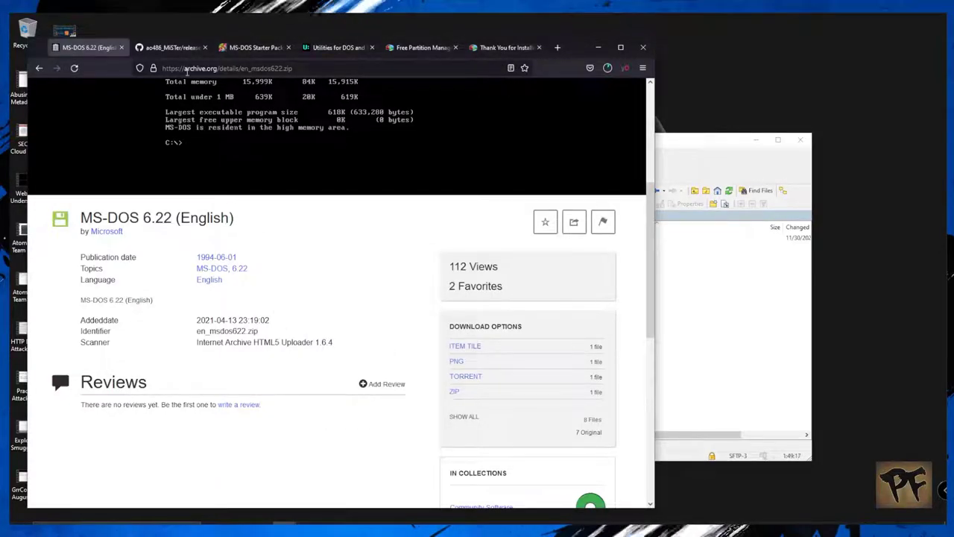
click(299, 70)
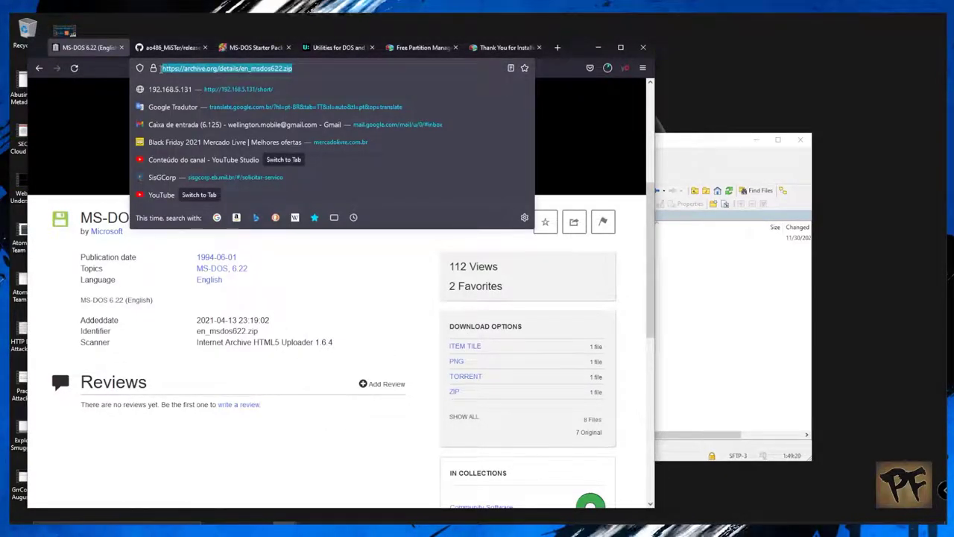
click(173, 47)
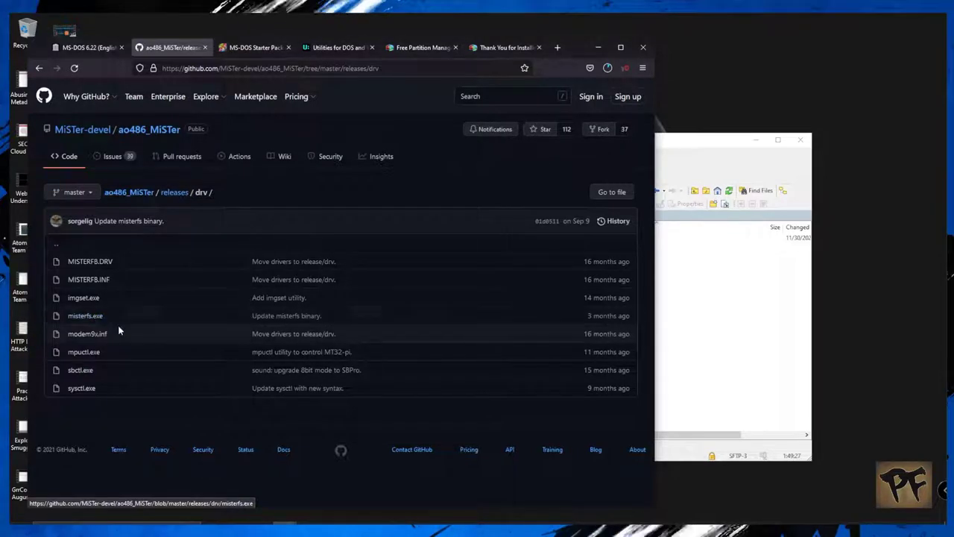
- Examine the MS-DOS Starter Pack page, including its installer and driver downloads and its CONFIG.SYS and AUTOEXEC.BAT contents
click(256, 49)
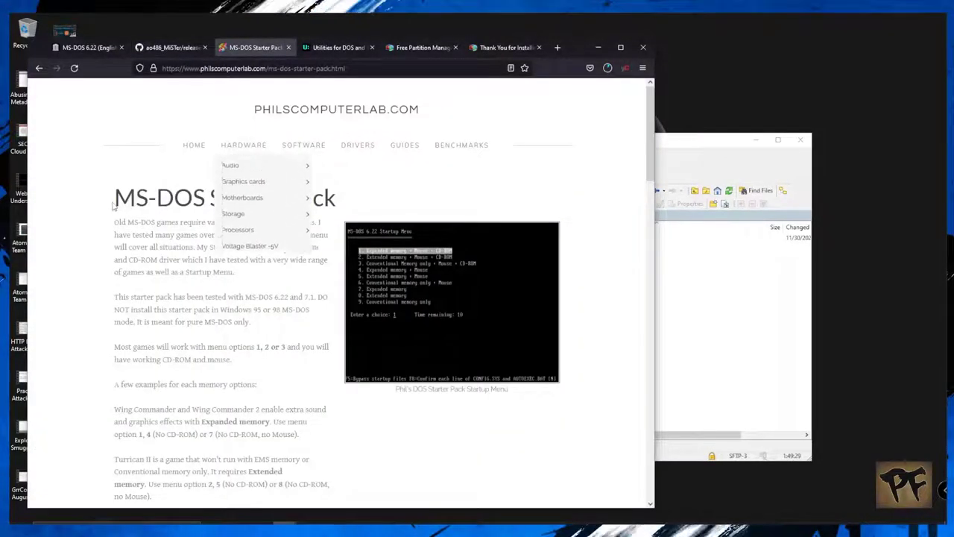
drag(114, 198, 337, 200)
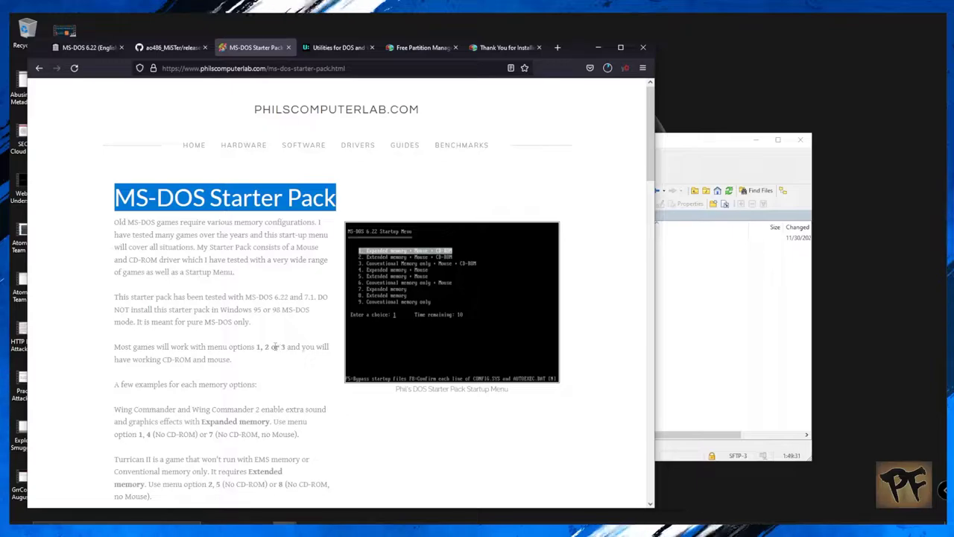
scroll(167, 310, down, 4)
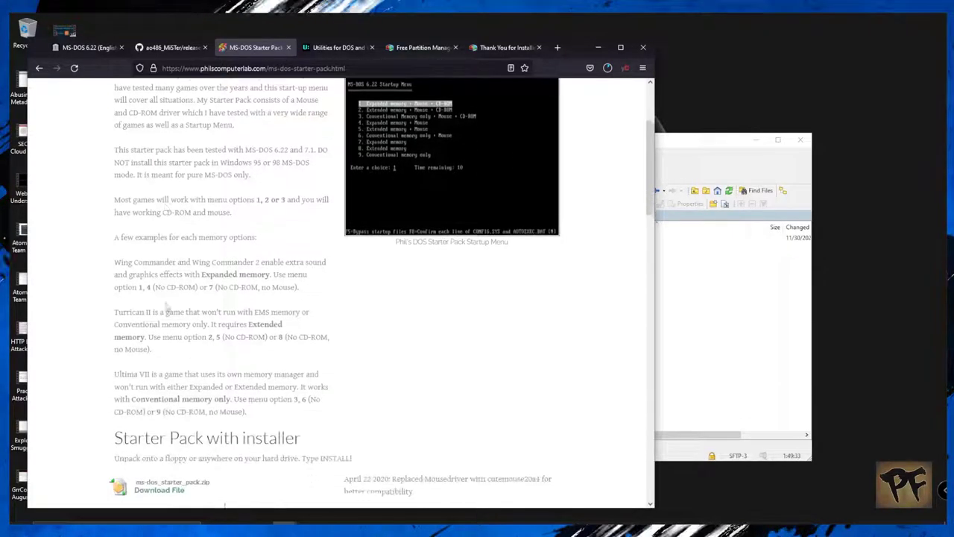
scroll(167, 306, down, 1)
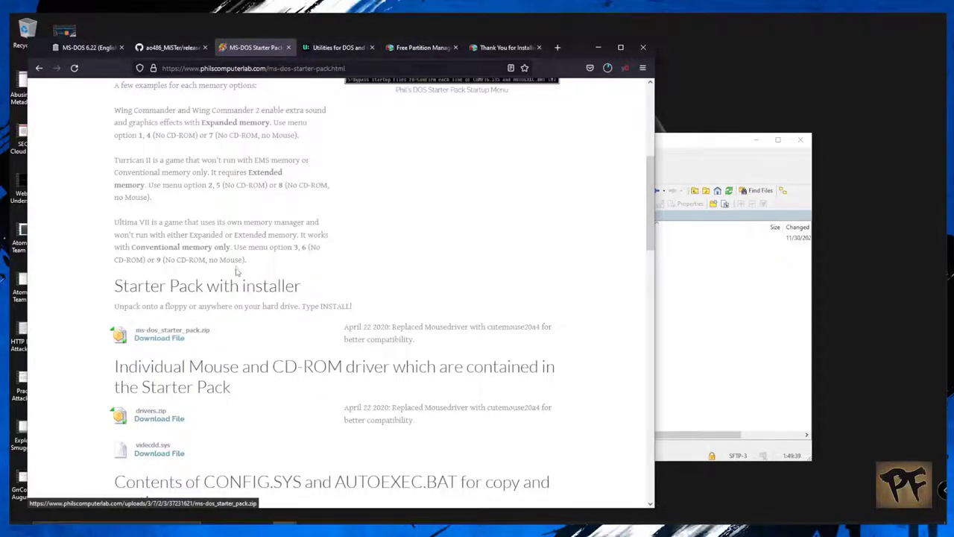
scroll(236, 269, down, 1)
scroll(236, 270, down, 3)
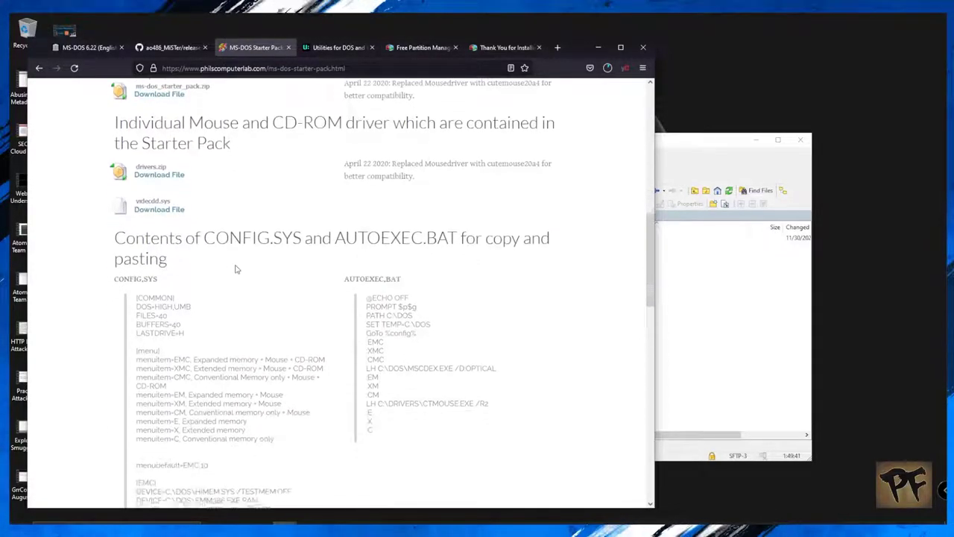
scroll(235, 269, down, 2)
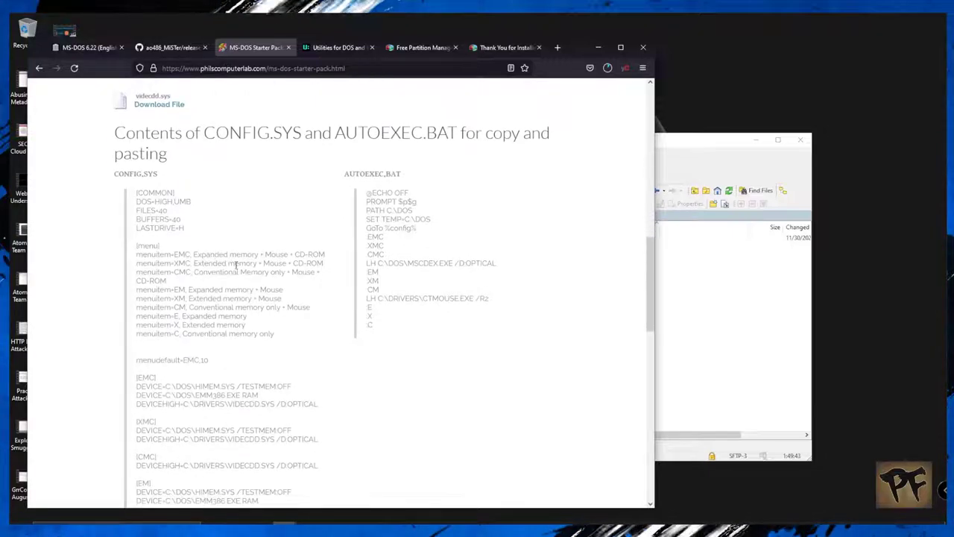
scroll(236, 266, down, 3)
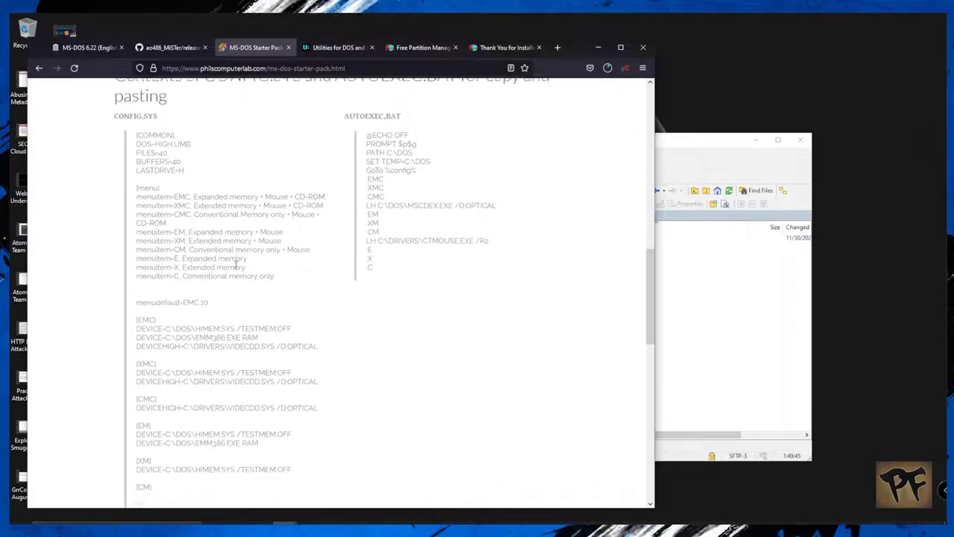
scroll(236, 266, down, 2)
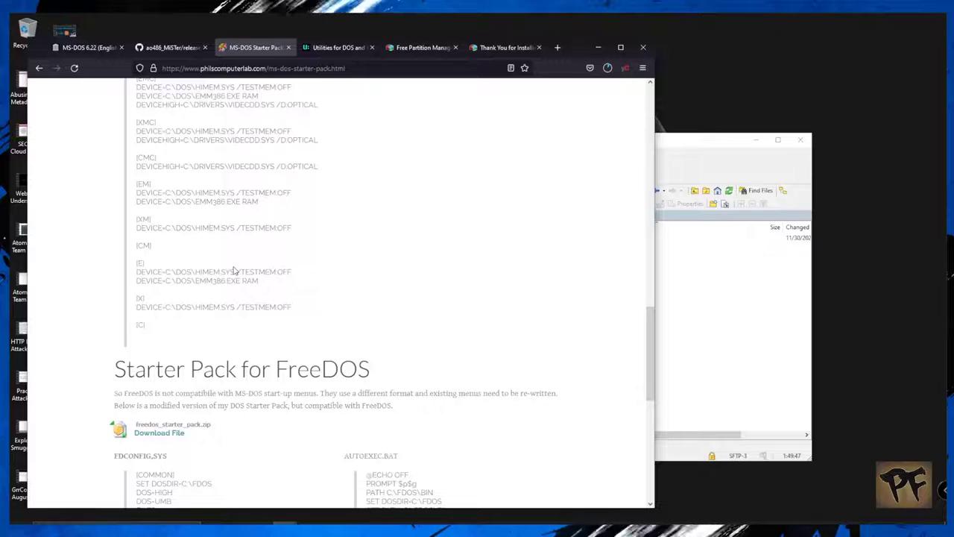
scroll(234, 270, up, 15)
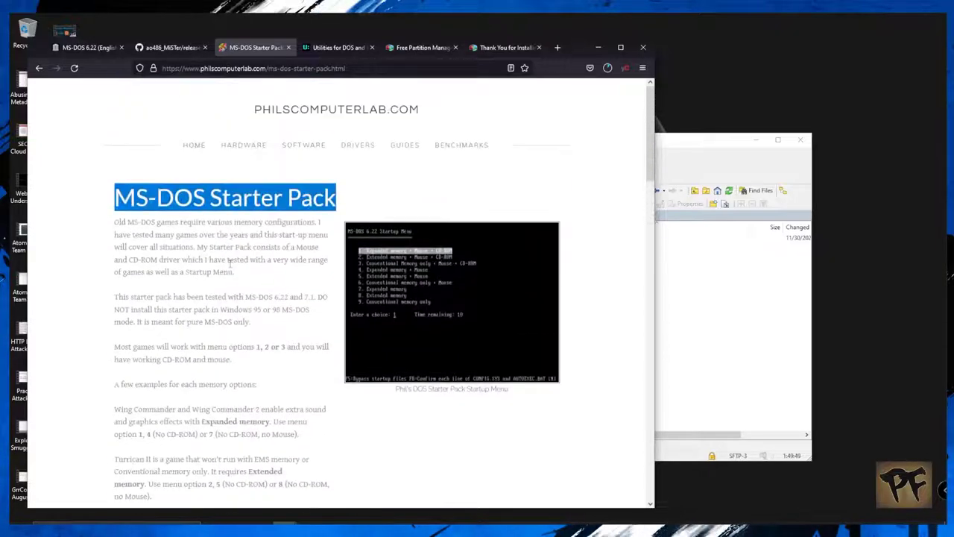
- Look over the DOS mouse driver downloads and the AOMEI Partition Assistant Standard page, and minimize the browser
click(336, 49)
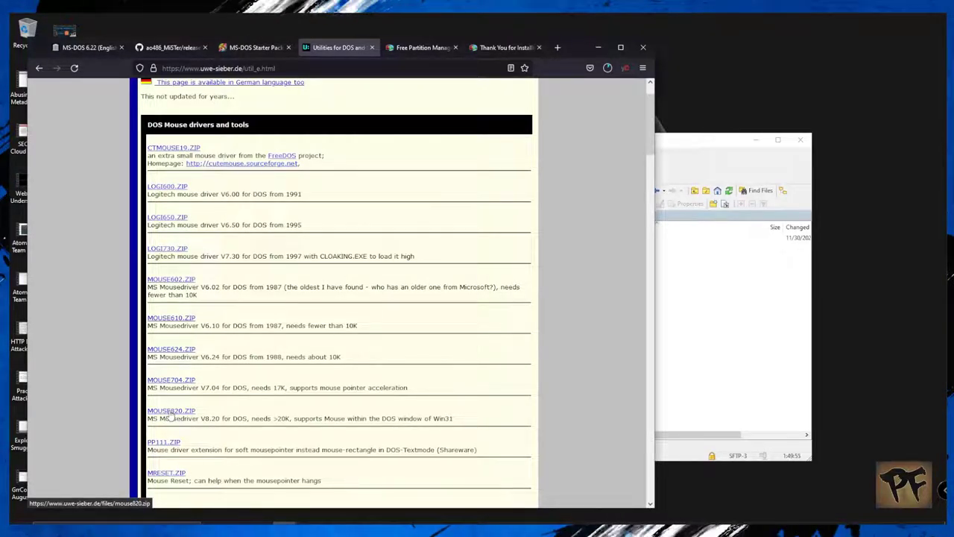
click(411, 50)
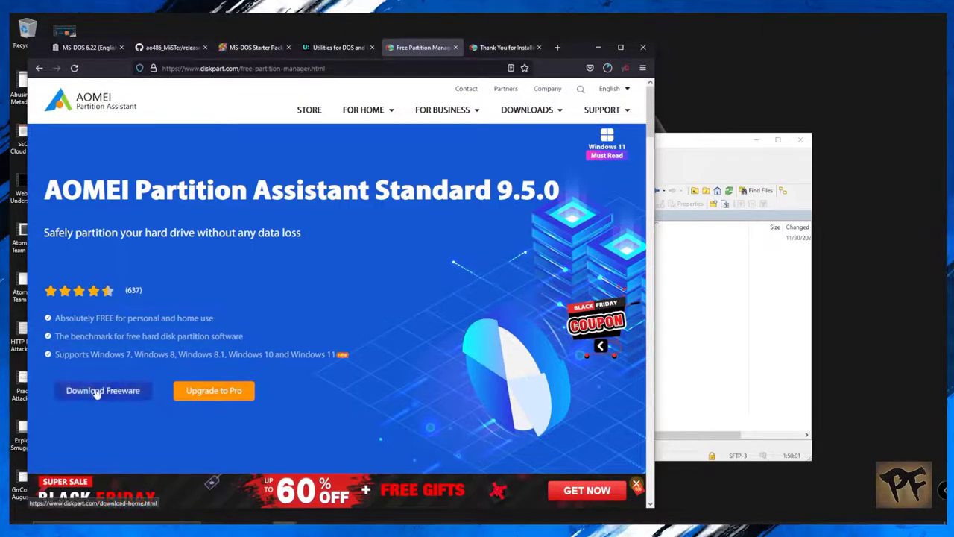
click(598, 49)
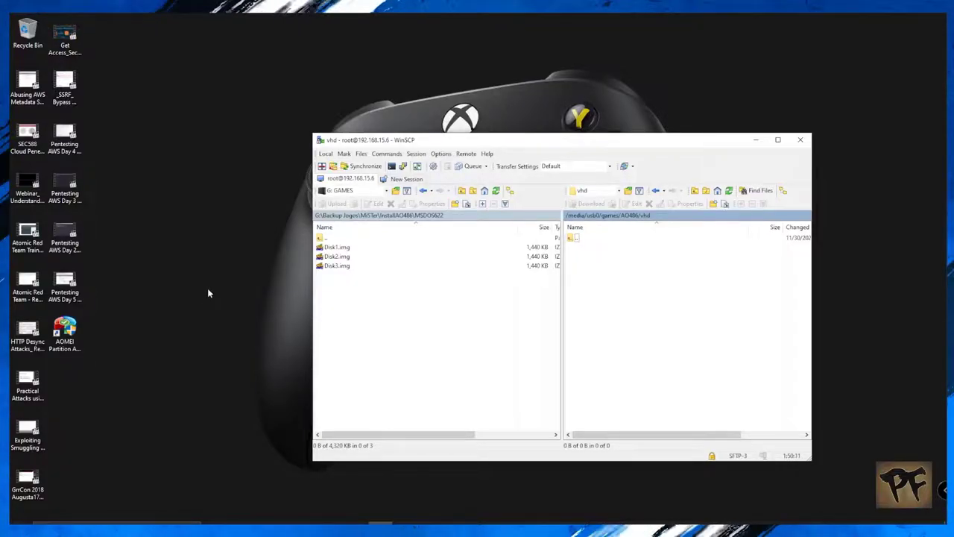
- Open Disk Management and create a 2 GB fixed-size VHD named PC-DOS in the MiSTer\InstallAO486 folder on the GAMES drive
key(super+x)
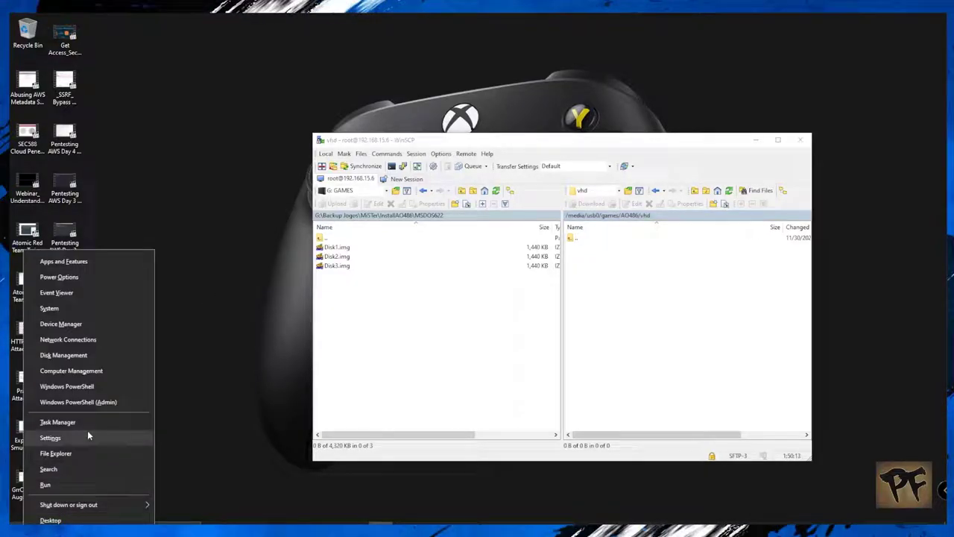
click(86, 357)
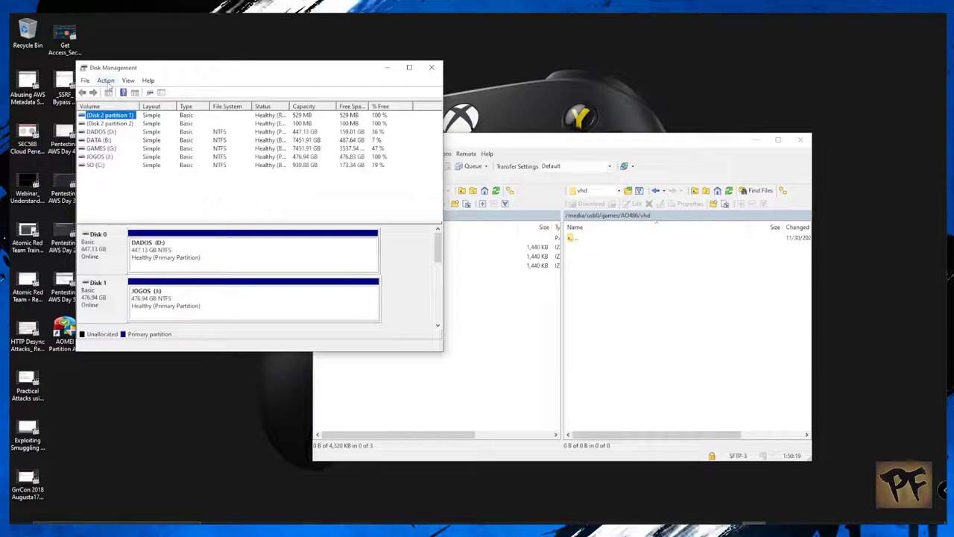
click(106, 81)
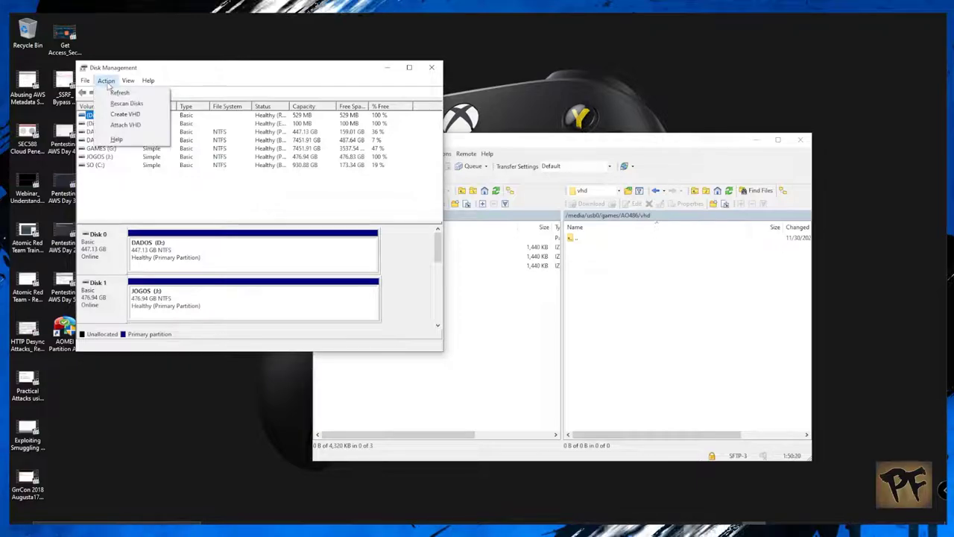
click(144, 116)
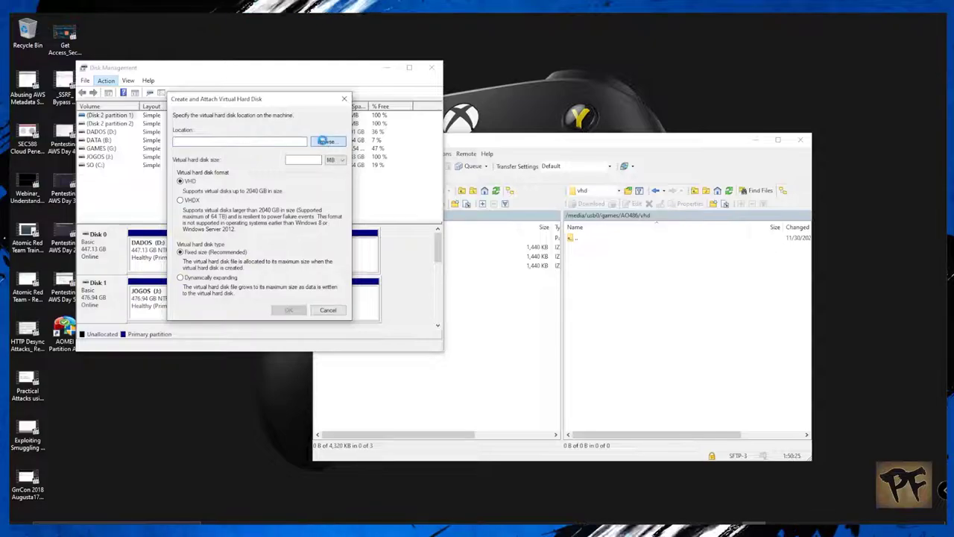
click(322, 140)
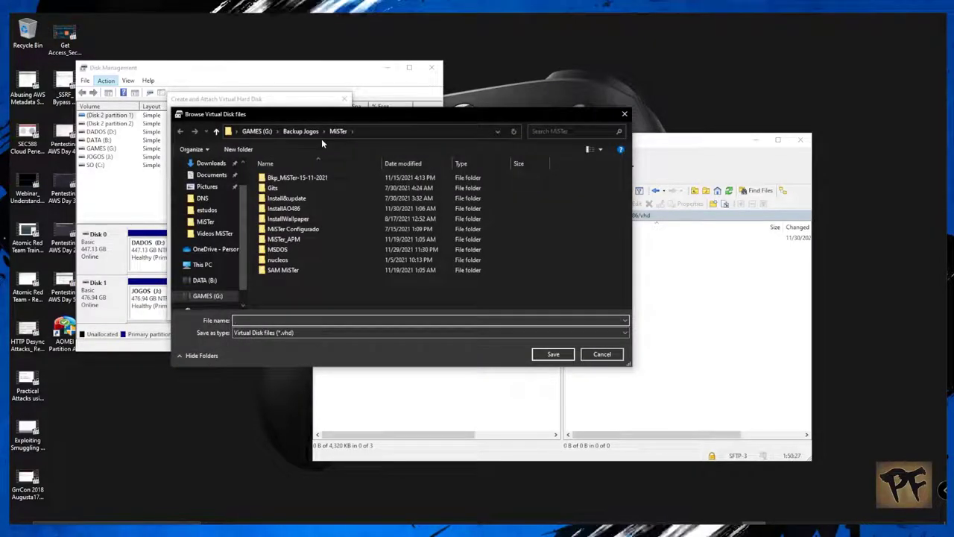
double_click(291, 212)
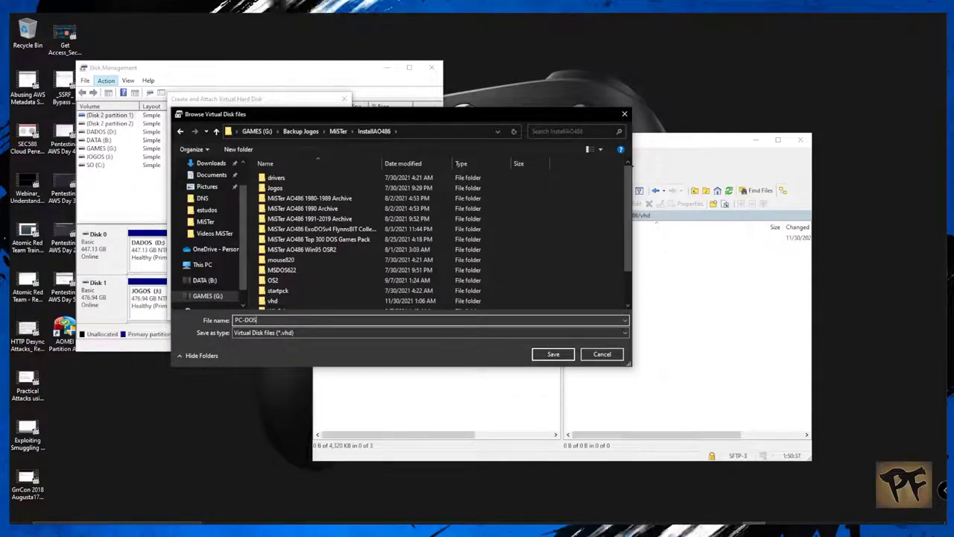
click(552, 355)
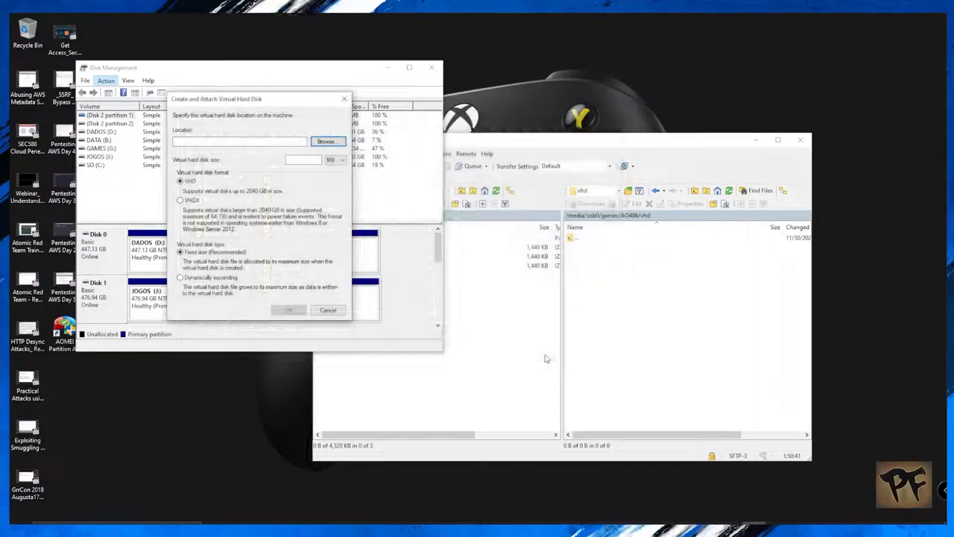
click(341, 160)
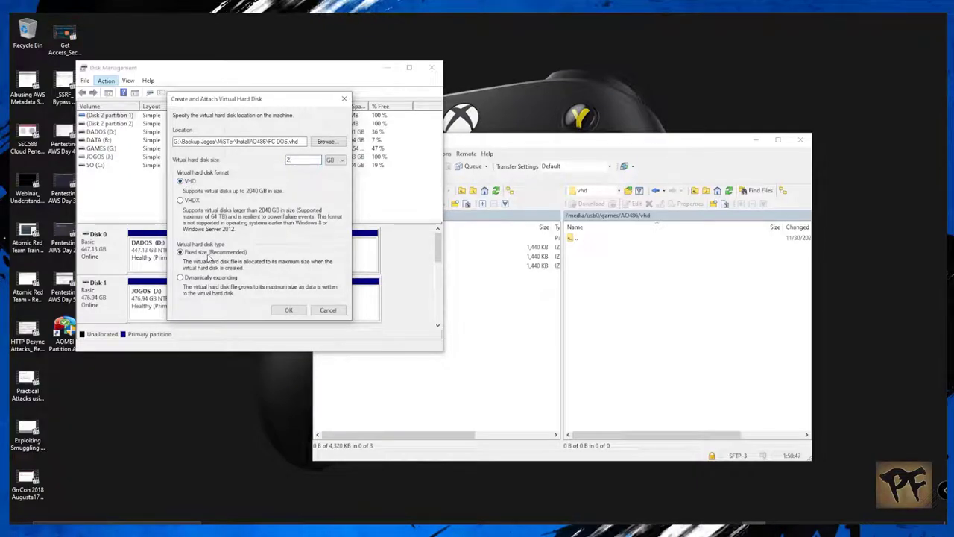
click(290, 310)
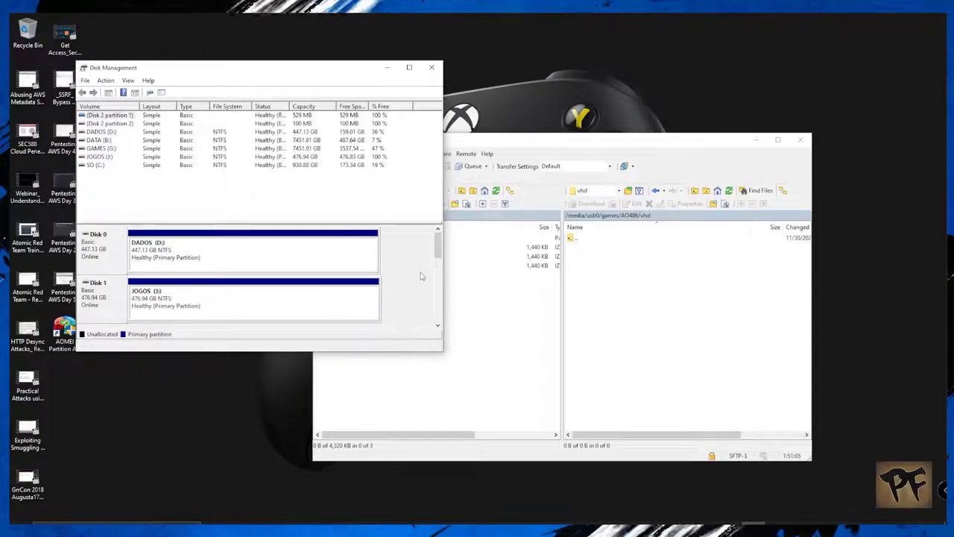
- Create a second fixed-size VHD of 100 MB named TEMP in the InstallAO486 folder
drag(440, 251, 439, 314)
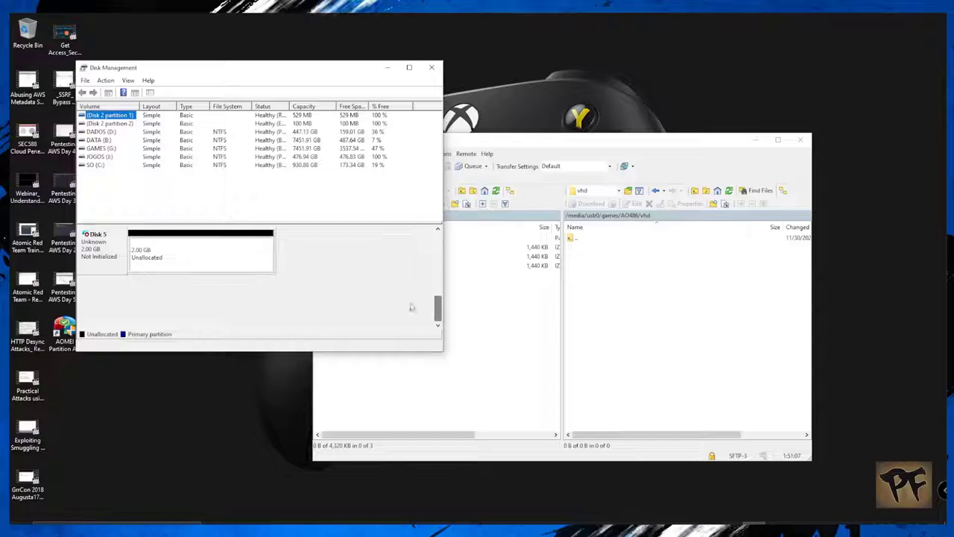
click(106, 80)
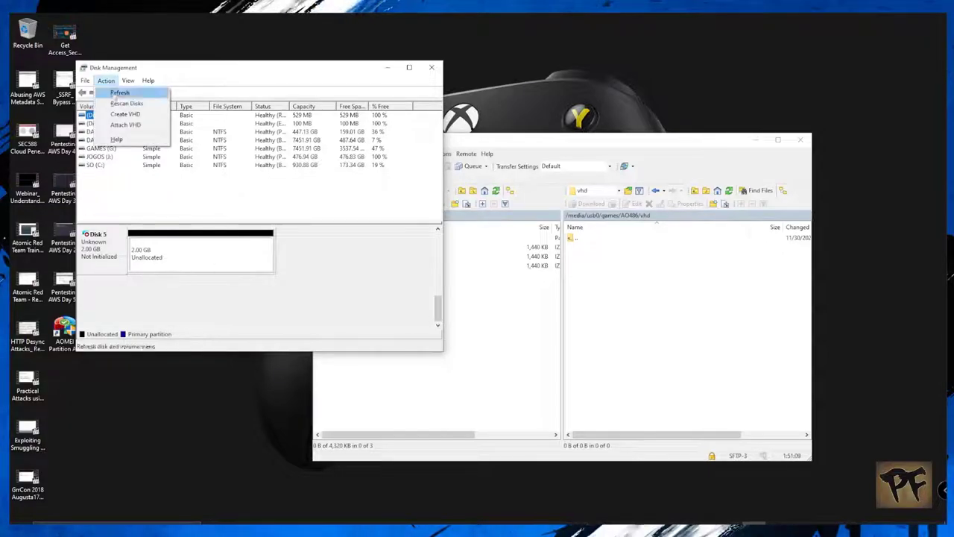
click(120, 114)
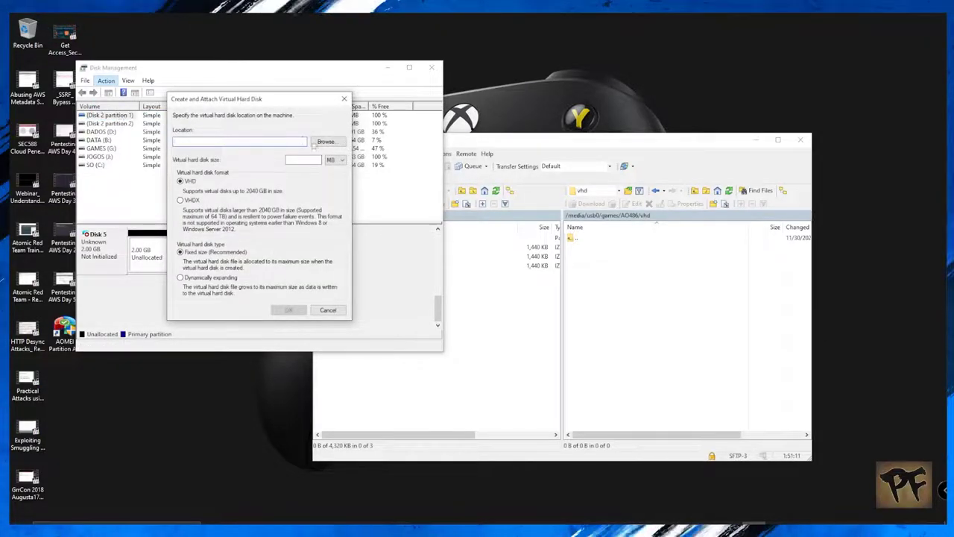
click(325, 143)
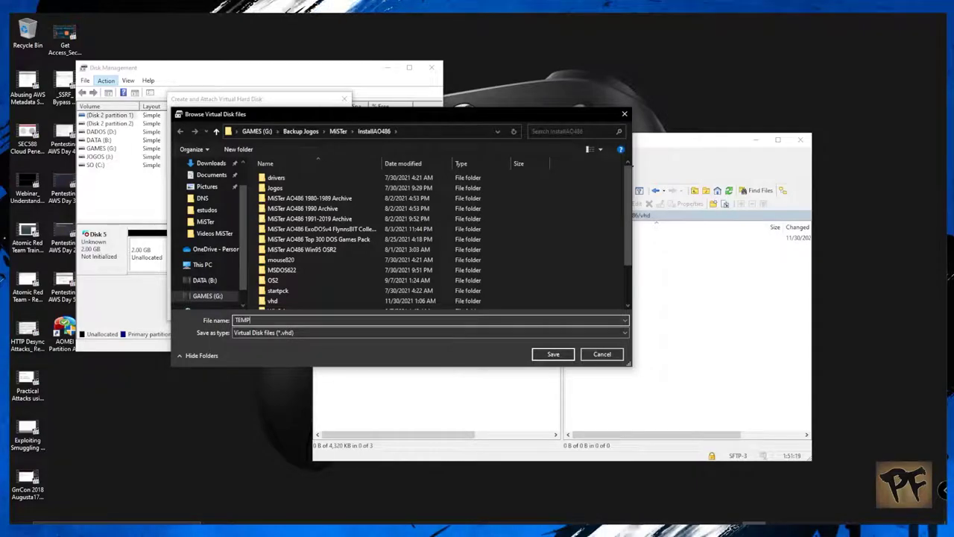
click(552, 354)
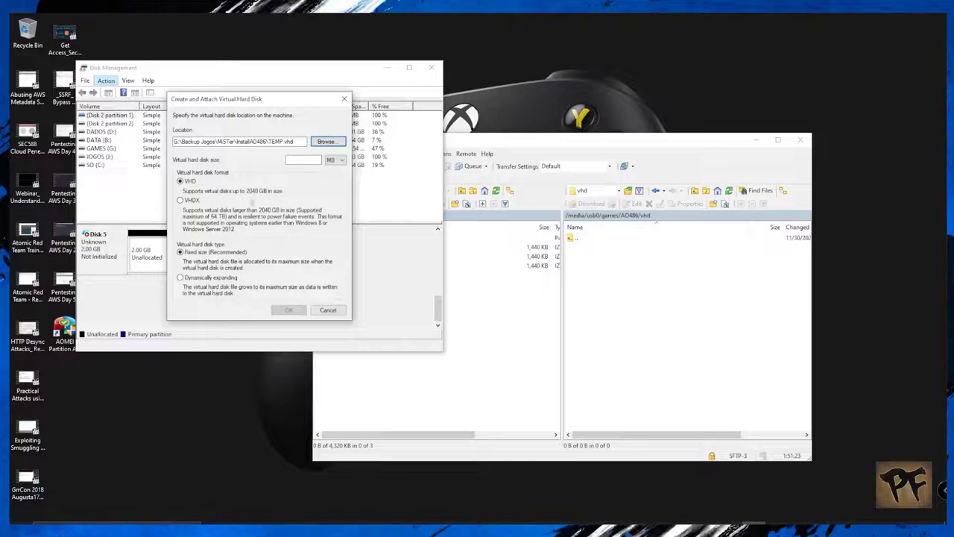
text(100)
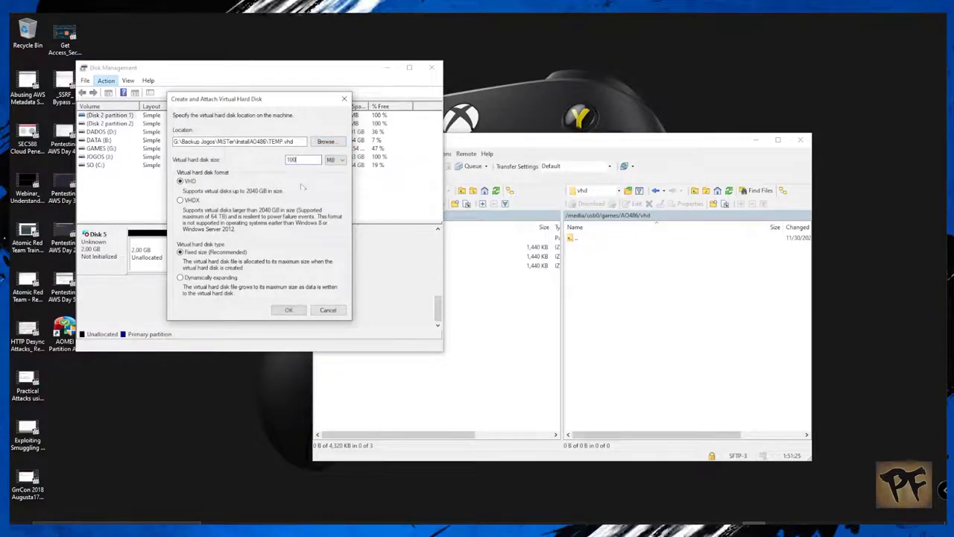
click(288, 310)
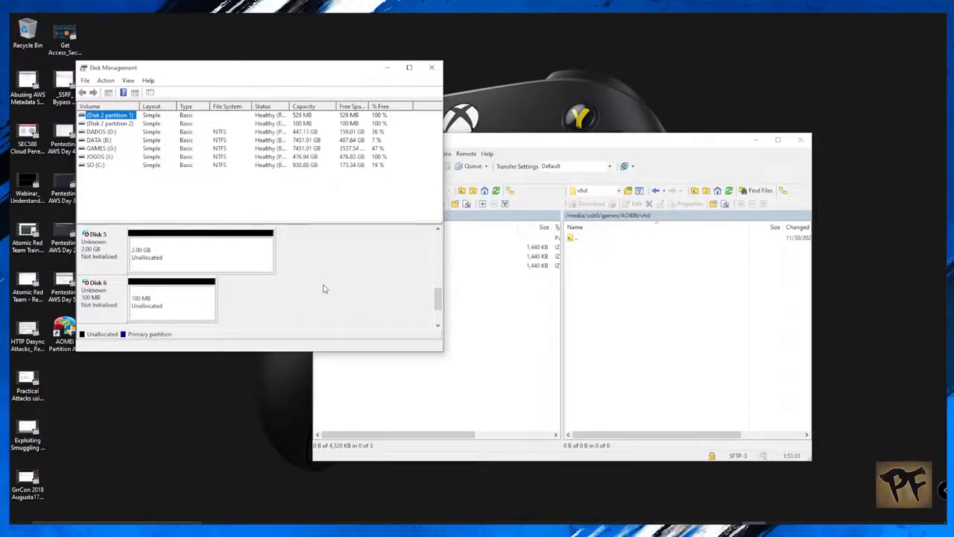
- Initialize the two new virtual disks, Disk 5 and Disk 6, with the MBR partition style
right_click(87, 249)
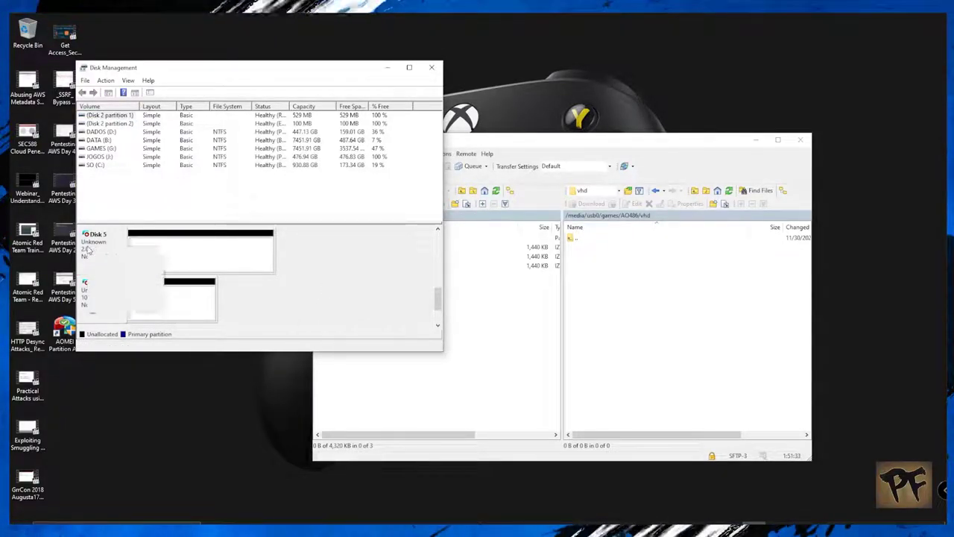
click(101, 253)
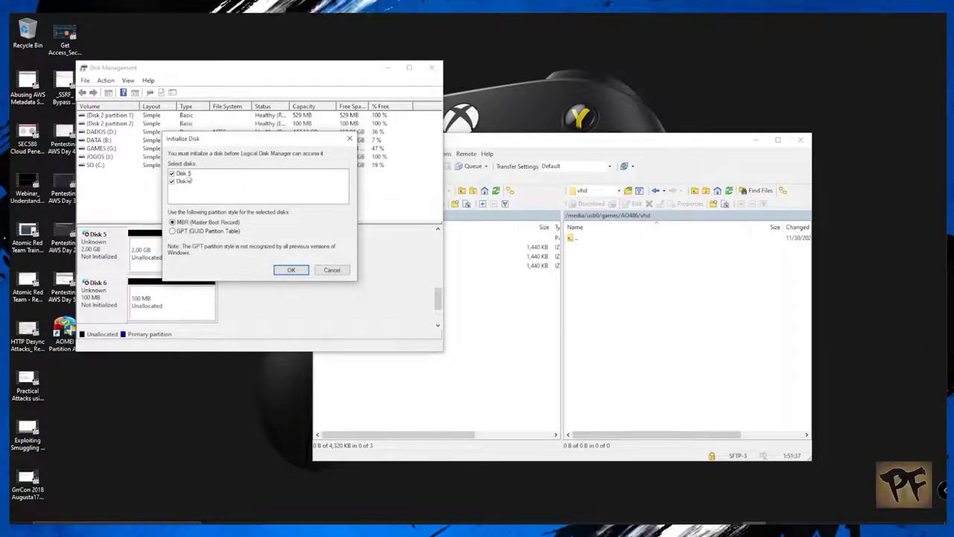
click(292, 270)
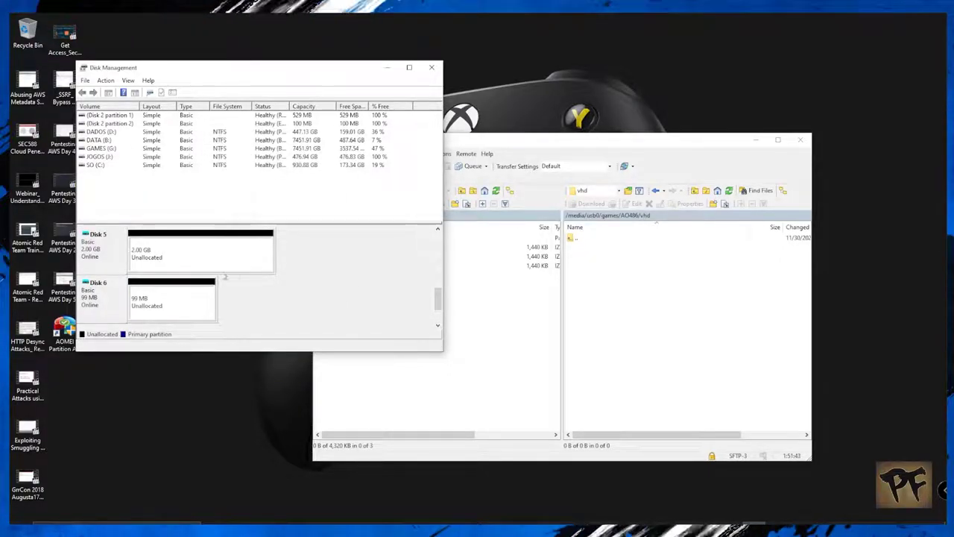
- Detach the 2 GB virtual hard disk, Disk 5, in Disk Management
right_click(111, 255)
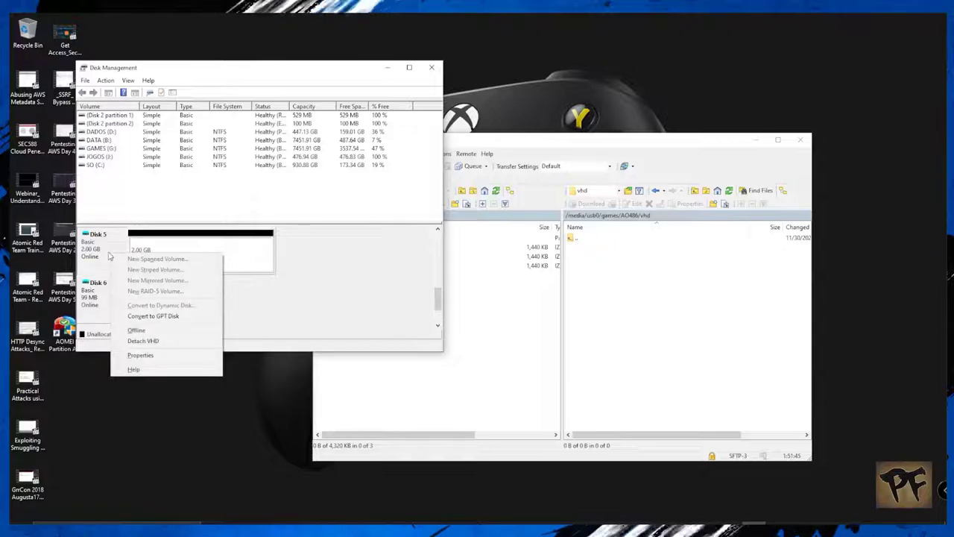
click(143, 341)
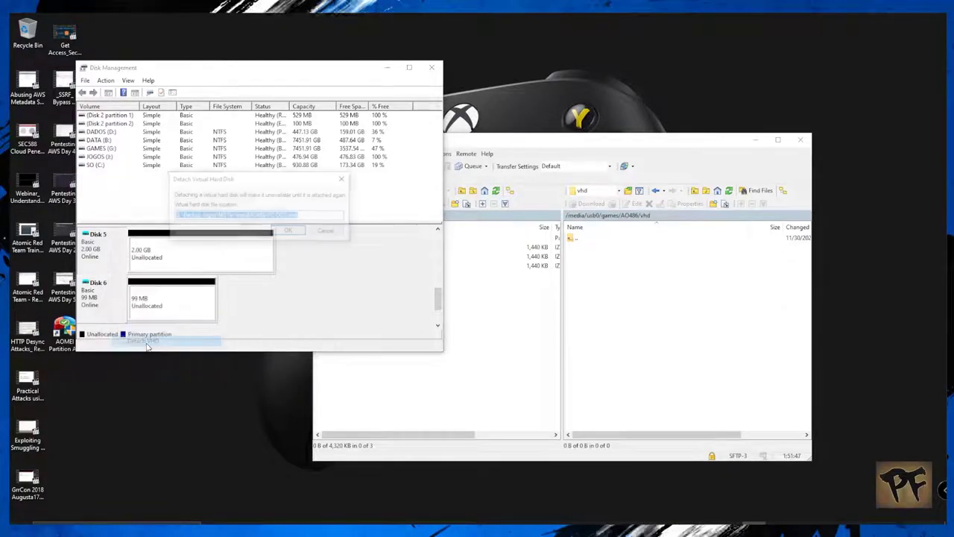
click(287, 231)
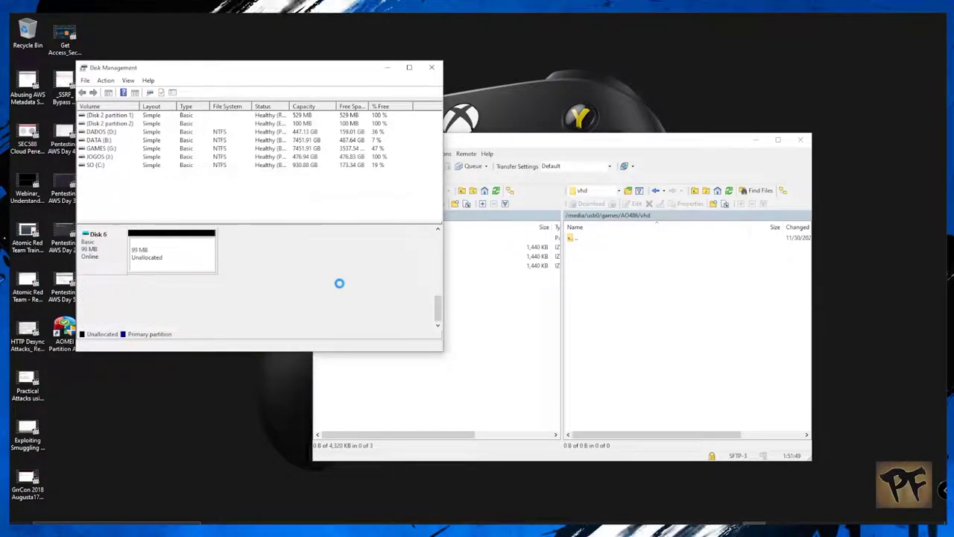
- Switch to AOMEI Partition Assistant, restore its window to a smaller size on the desktop and locate Disk 6
click(58, 345)
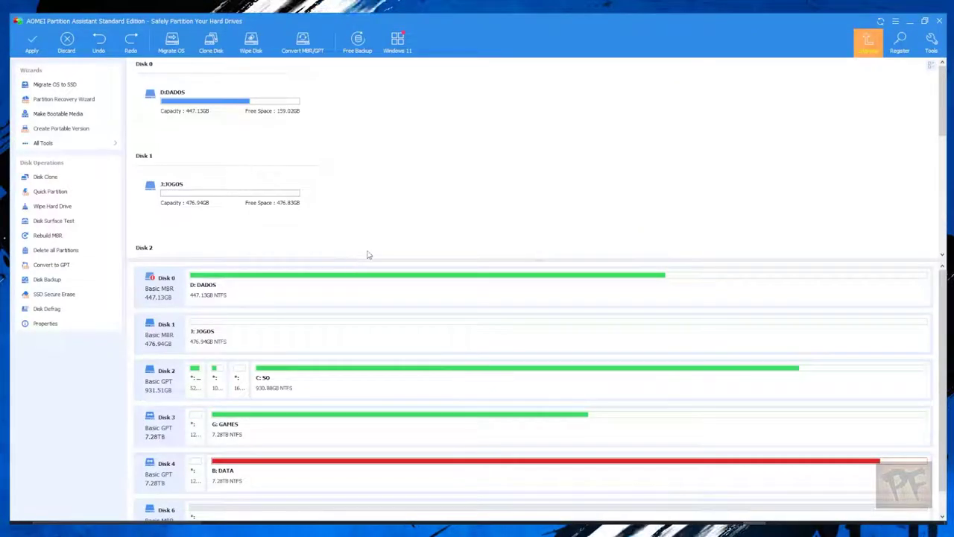
click(390, 292)
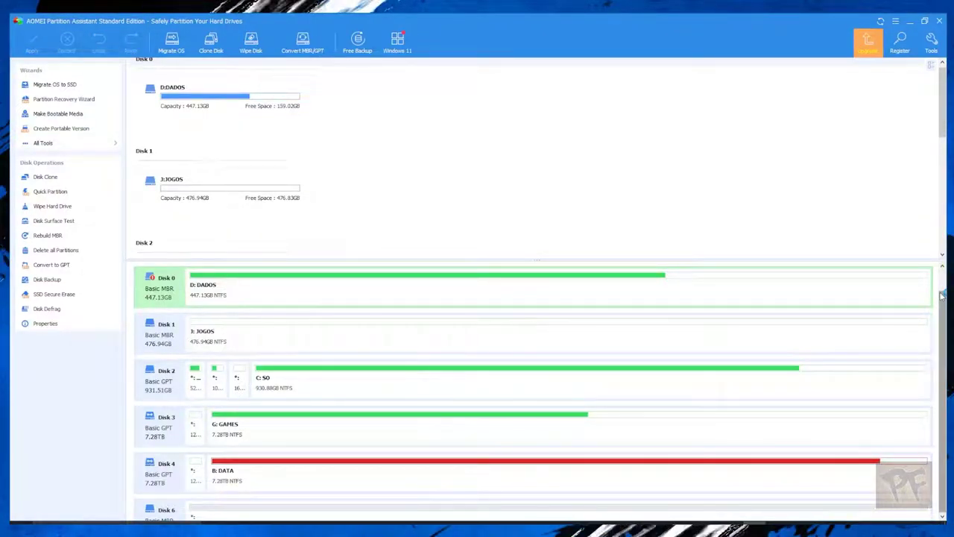
click(935, 348)
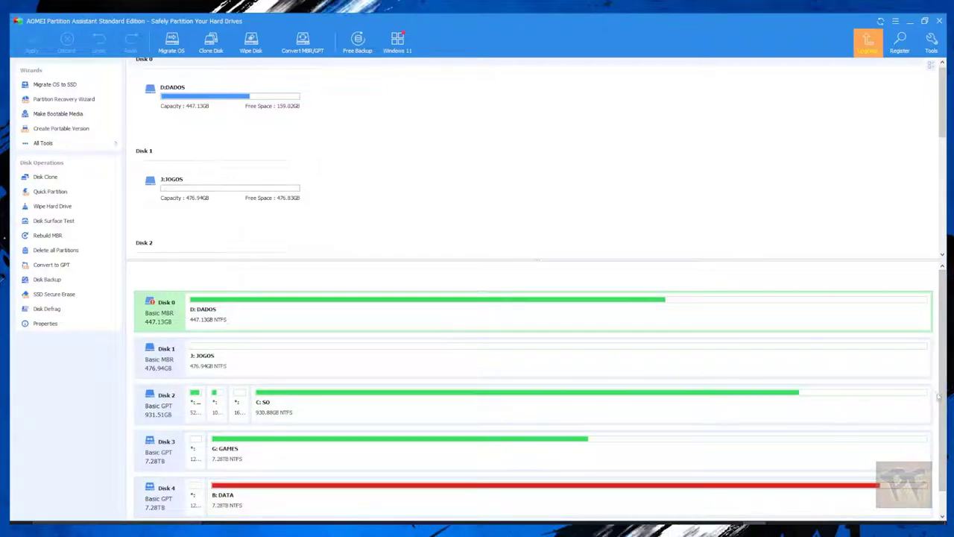
scroll(942, 443, down, 1)
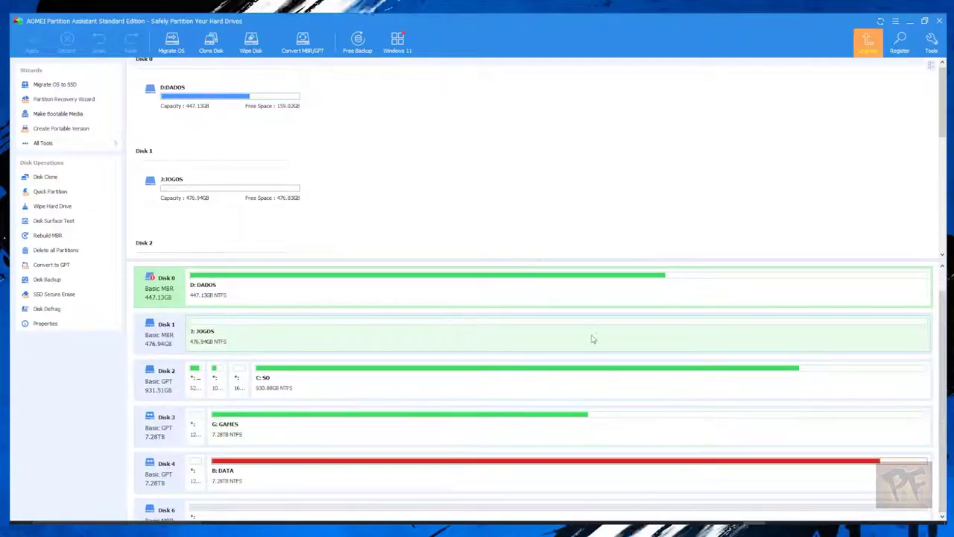
click(924, 21)
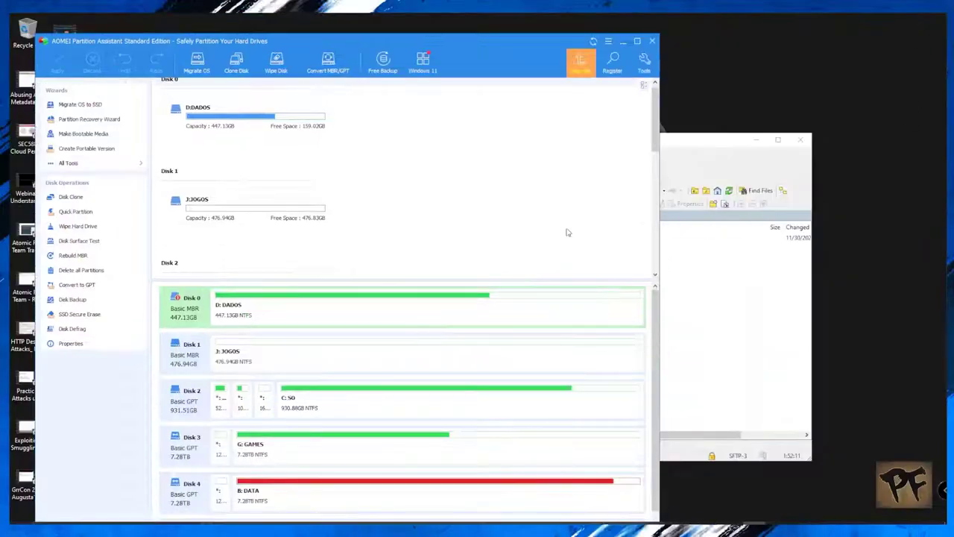
scroll(658, 367, down, 1)
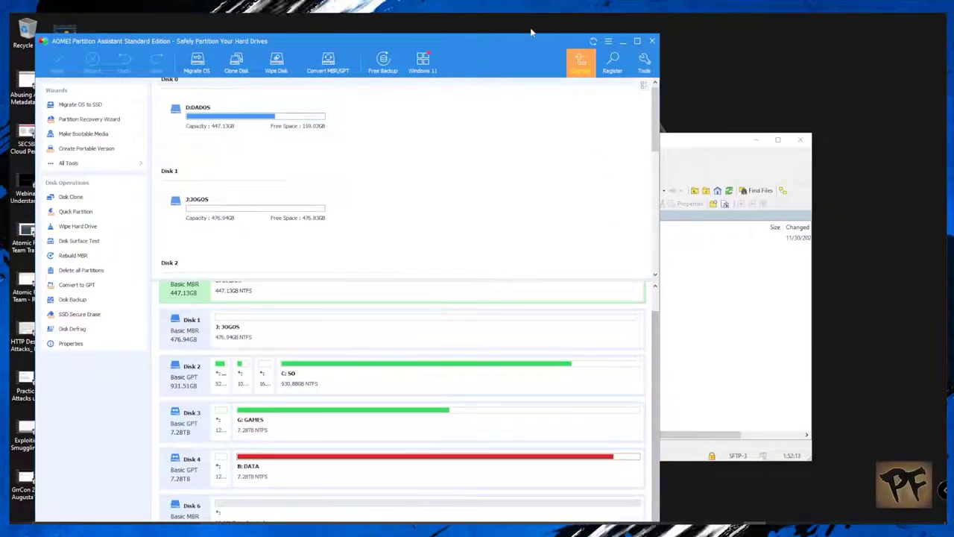
drag(527, 34, 501, 81)
drag(646, 360, 649, 460)
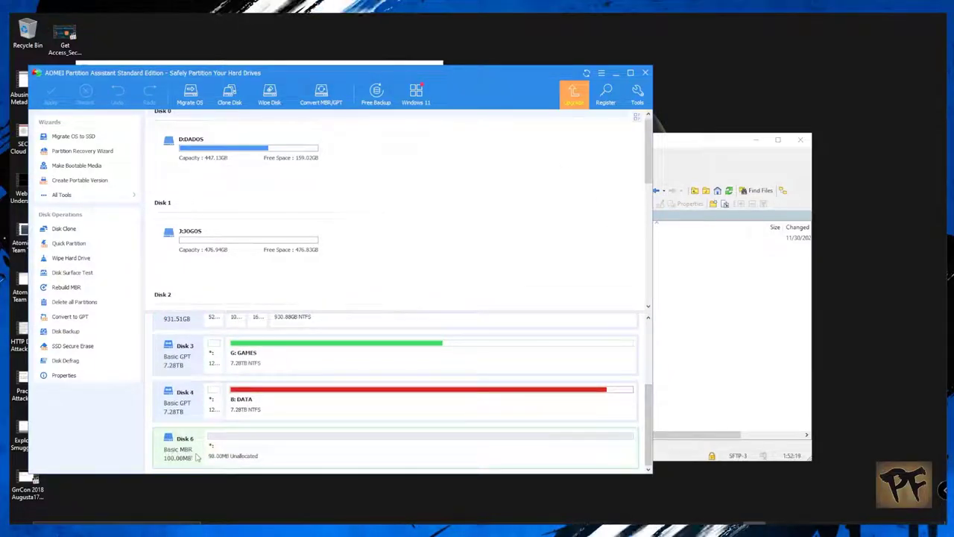
- Create a FAT partition with drive letter E: across the unallocated space of Disk 6
click(235, 455)
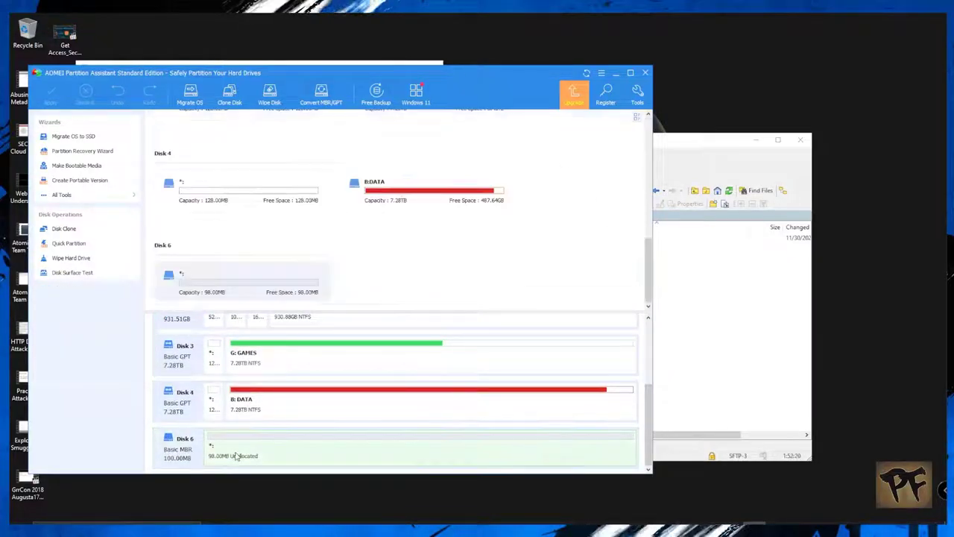
right_click(283, 455)
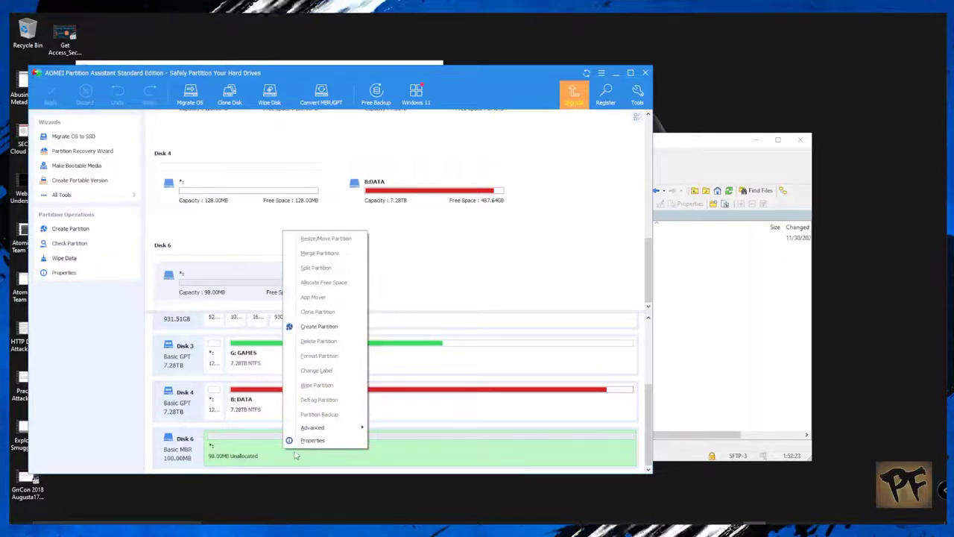
click(337, 331)
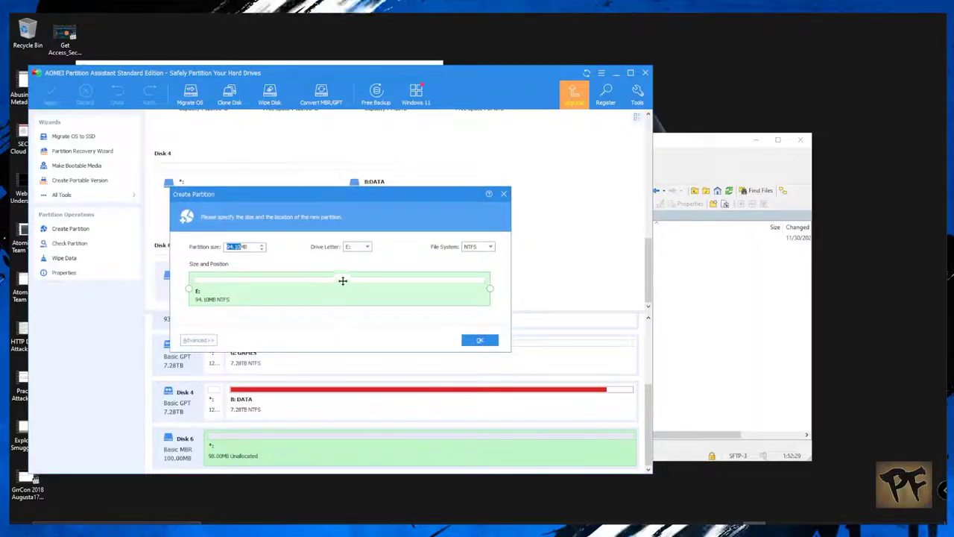
click(486, 249)
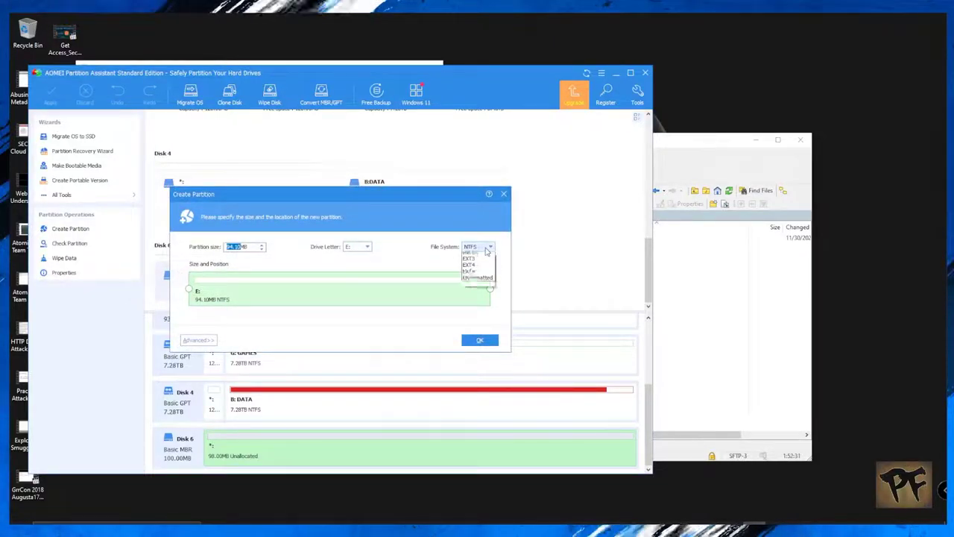
click(474, 265)
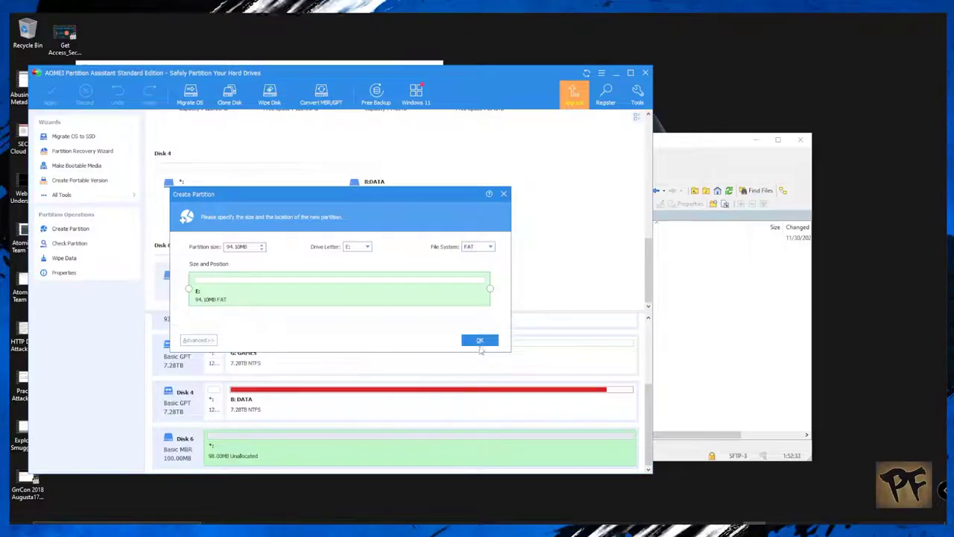
click(482, 346)
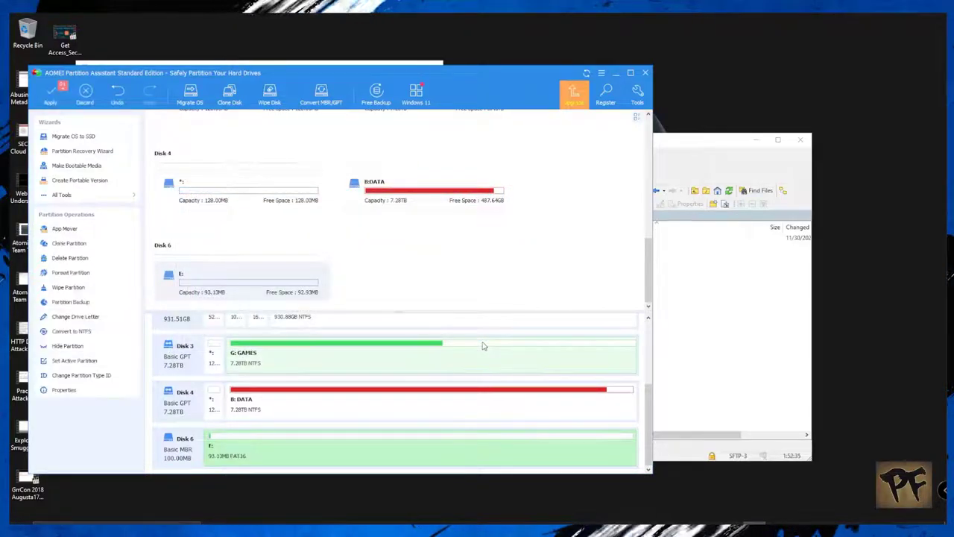
- Set up a format of the new E: partition as FAT with the label TEMP and the default cluster size
right_click(303, 457)
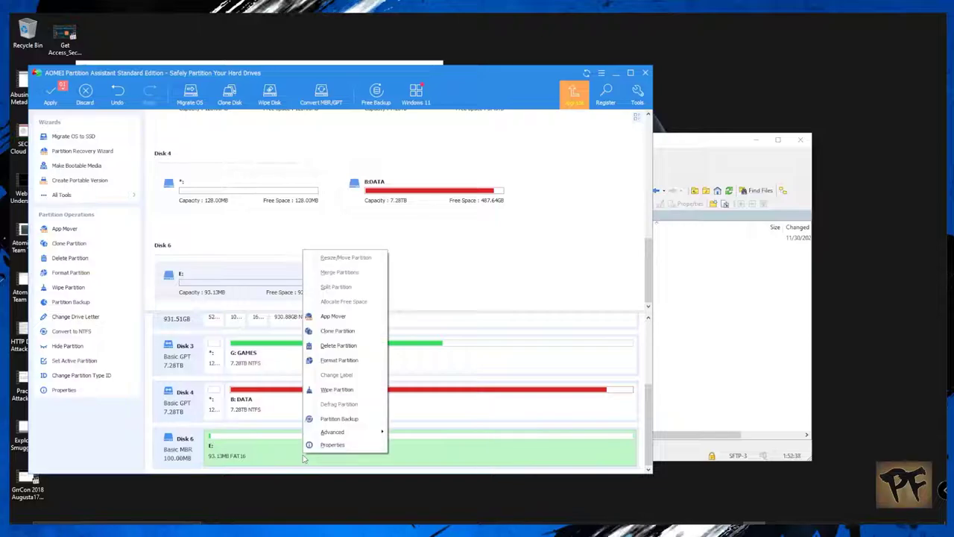
click(355, 363)
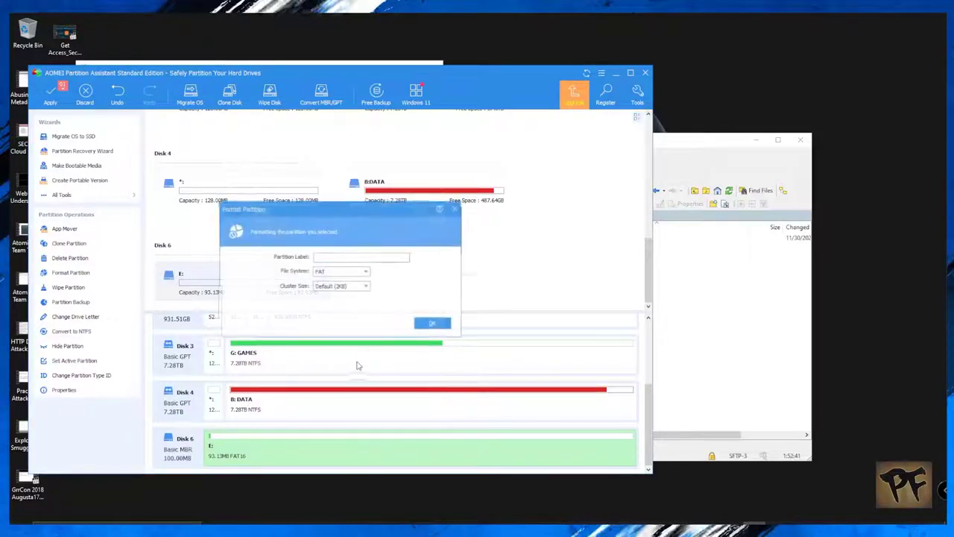
text(TEMP)
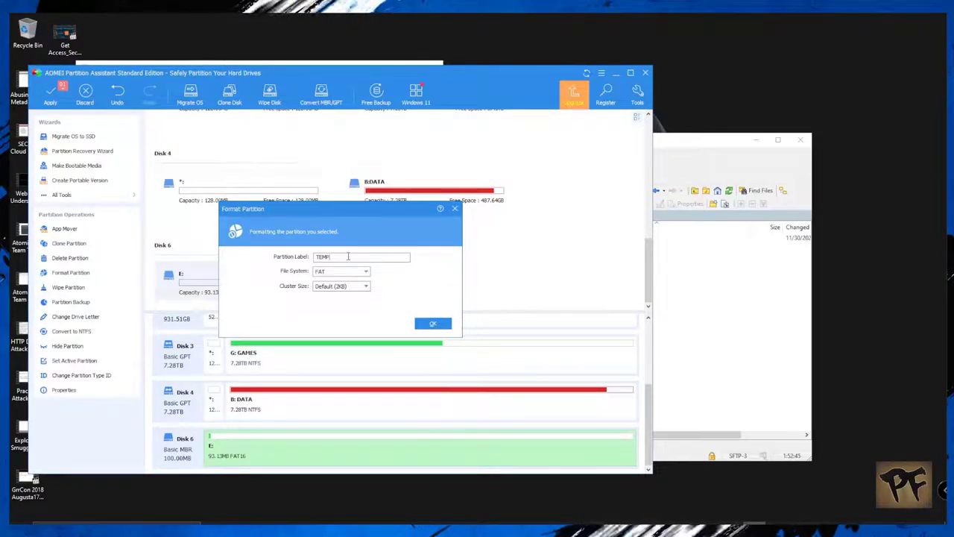
click(430, 325)
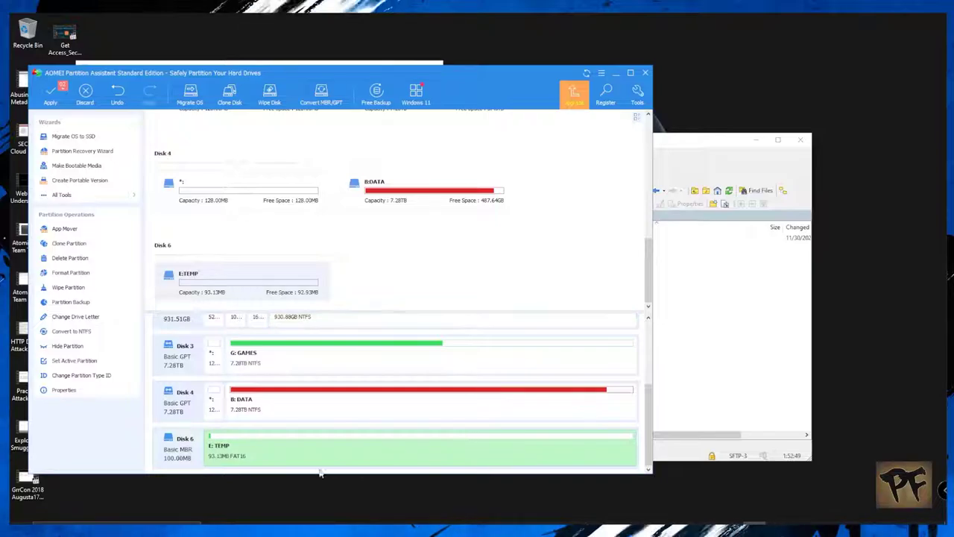
- Apply the pending create and format operations to Disk 6, and close the partition manager
click(50, 96)
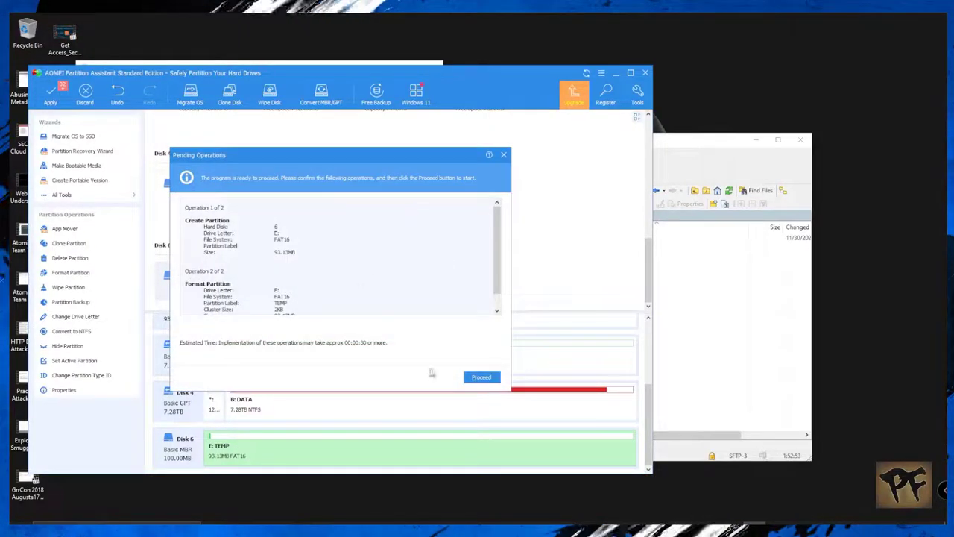
scroll(499, 278, down, 1)
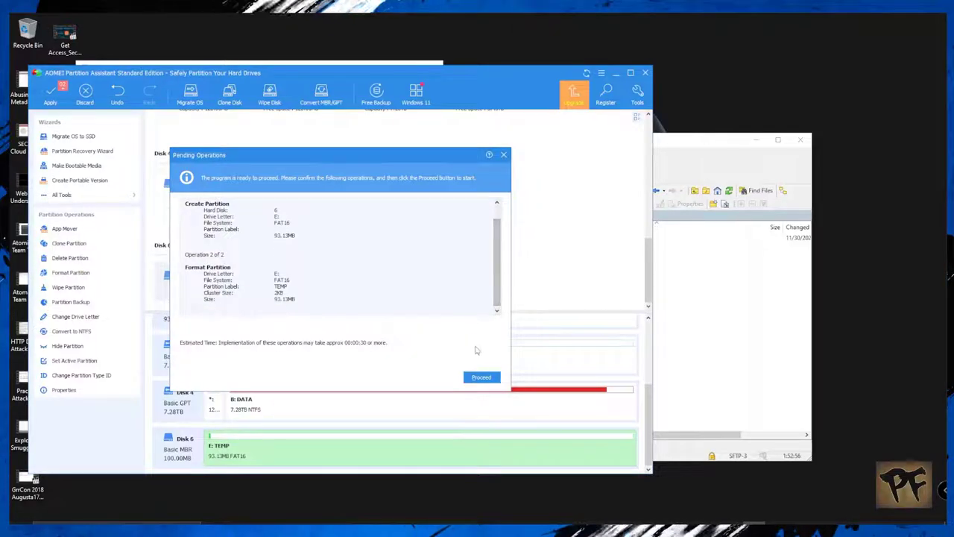
click(485, 380)
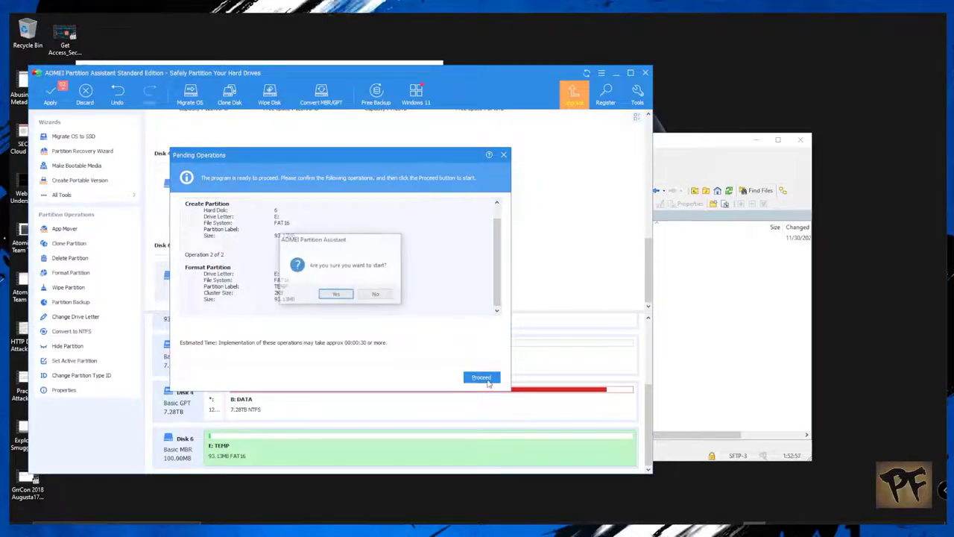
click(347, 297)
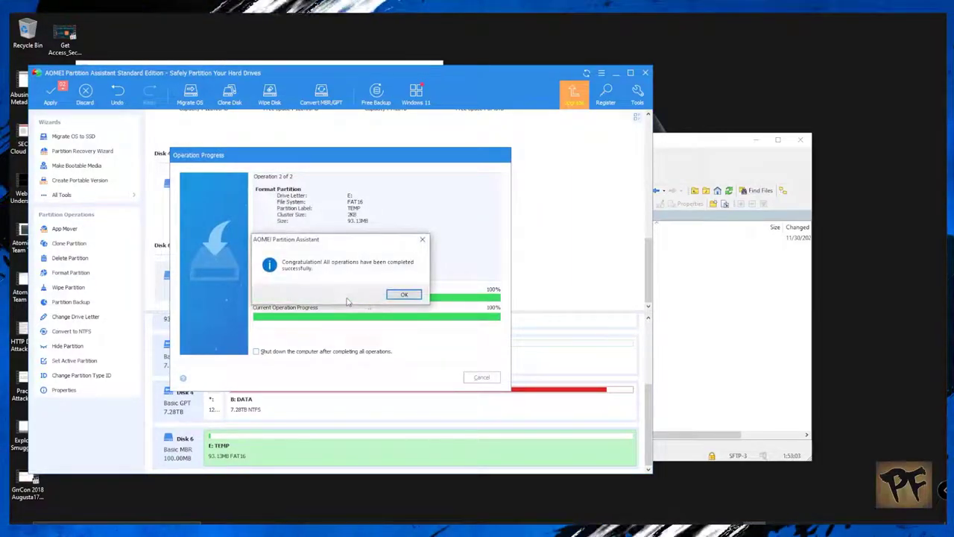
click(419, 297)
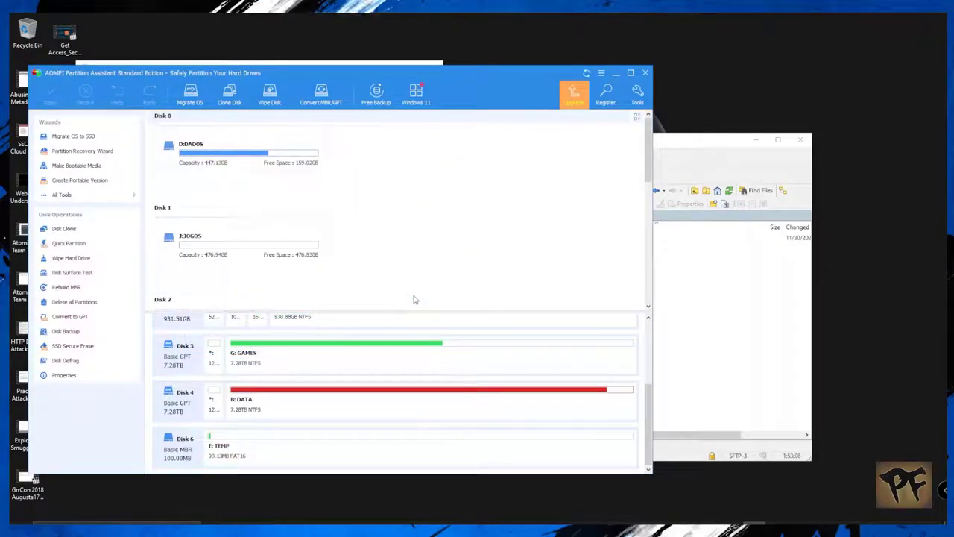
click(647, 73)
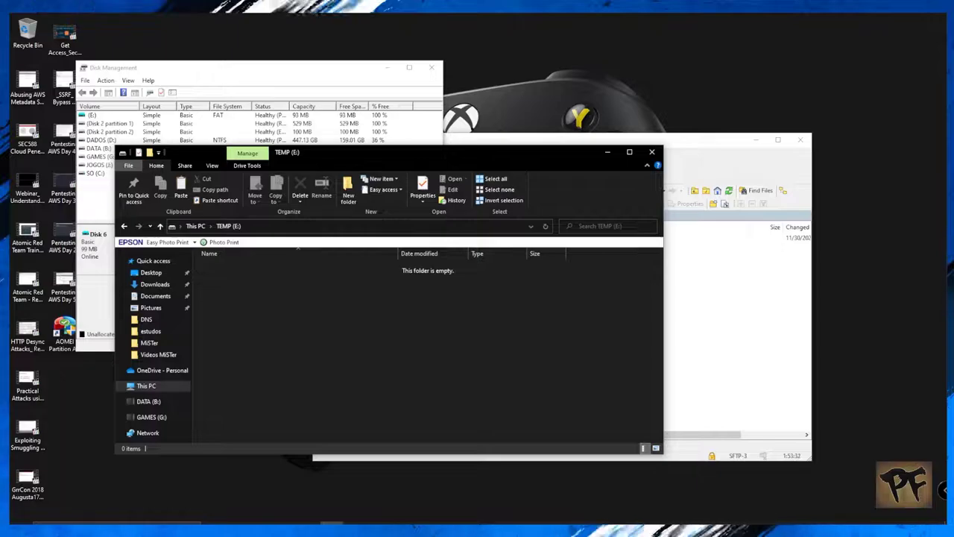
- Copy the drivers, mouse820 and startpck folders and misterfs.exe from the InstallAO486 folder to the TEMP (E:) drive
drag(953, 156, 652, 154)
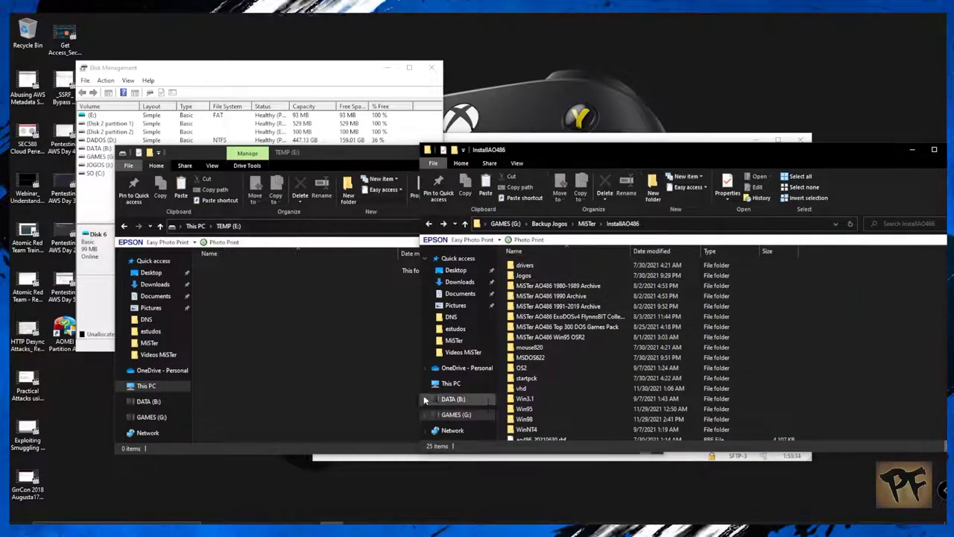
scroll(572, 328, down, 1)
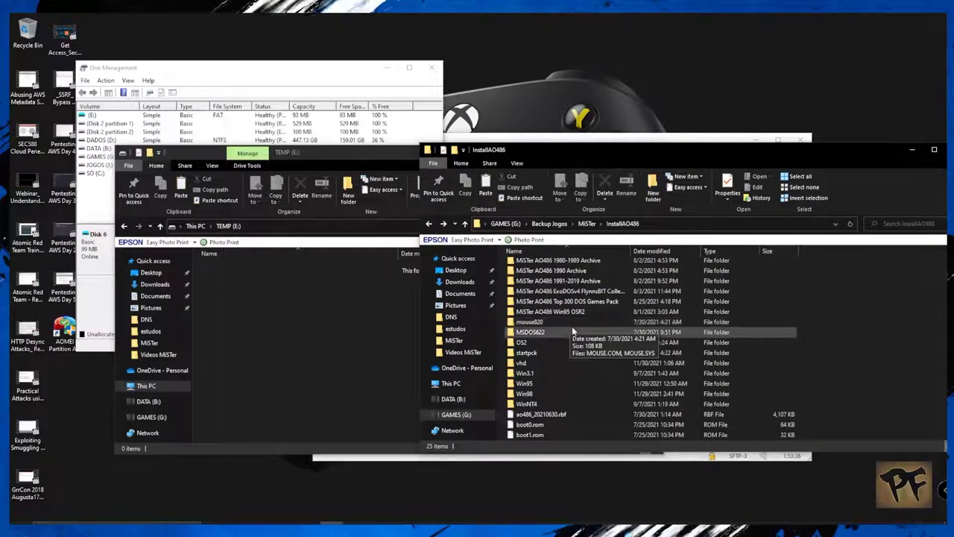
click(532, 325)
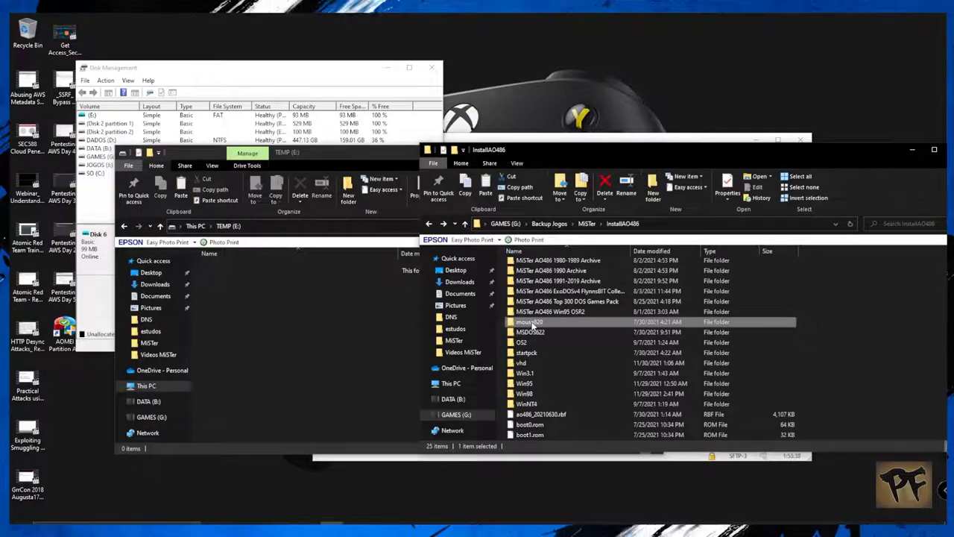
ctrl+click(537, 354)
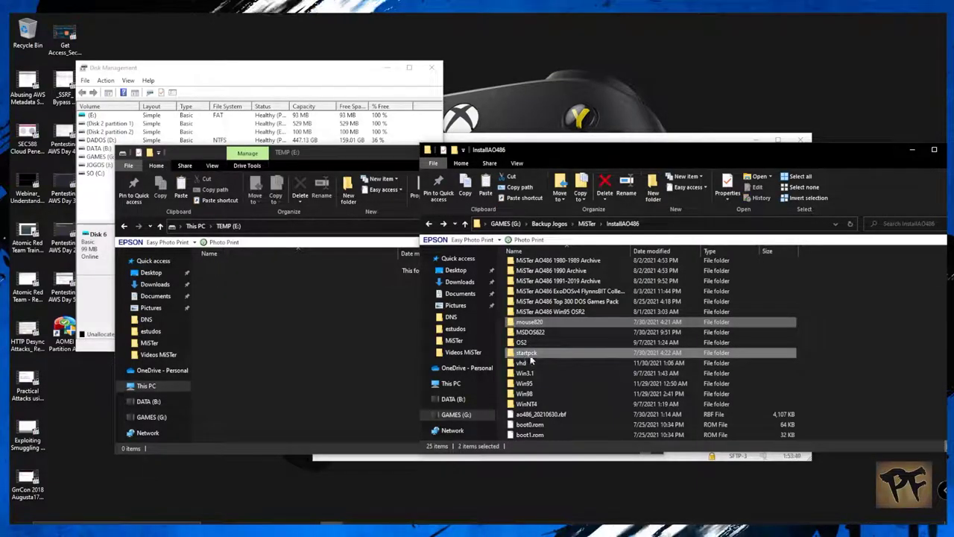
scroll(566, 363, up, 1)
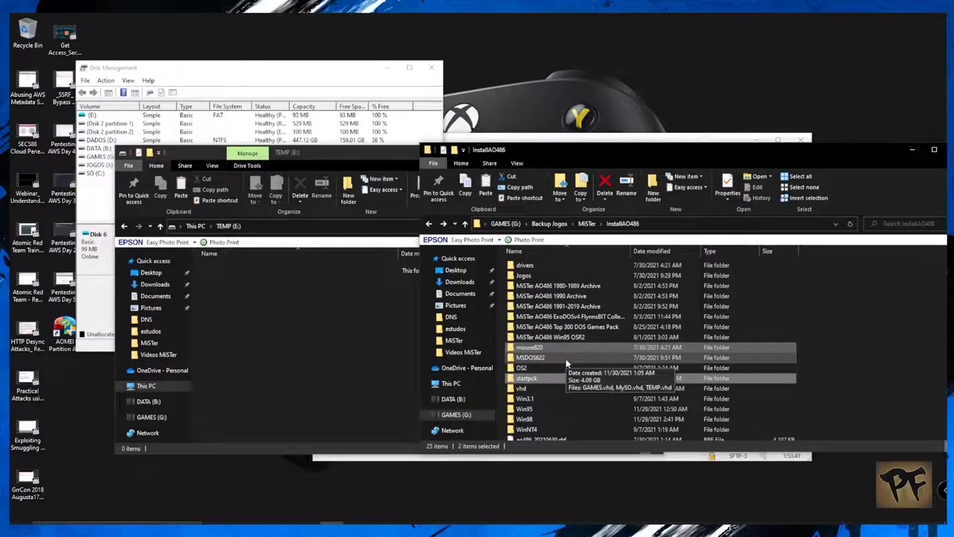
ctrl+click(544, 266)
scroll(580, 319, down, 3)
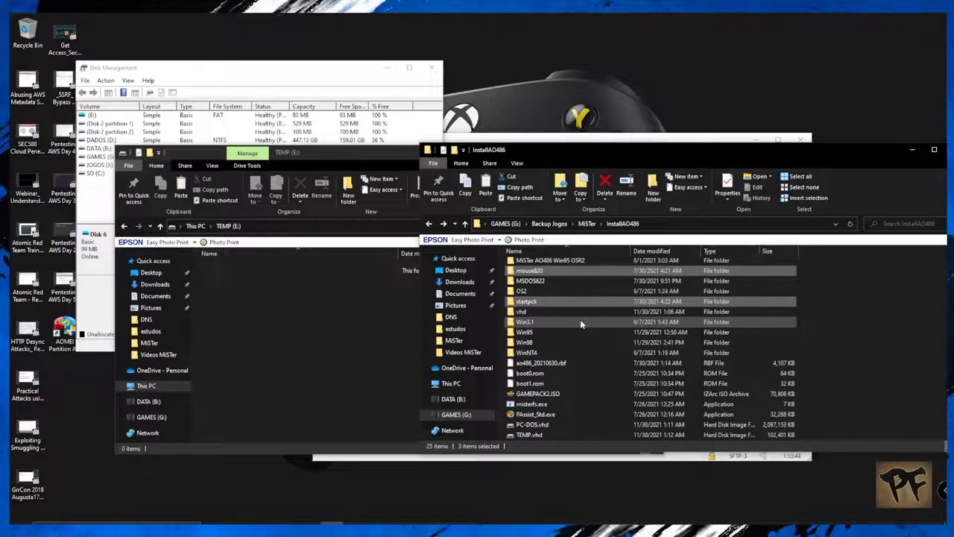
ctrl+click(588, 332)
ctrl+click(532, 405)
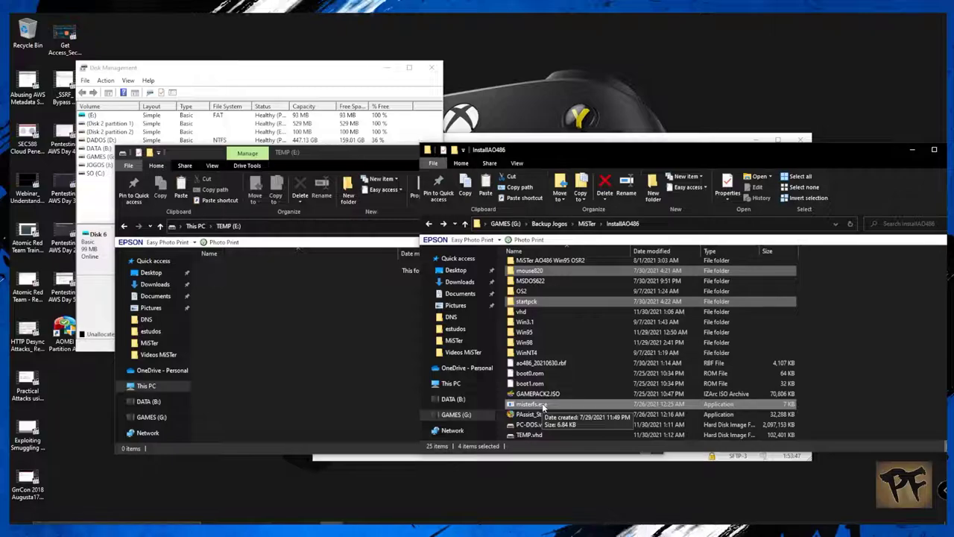
drag(543, 407, 266, 363)
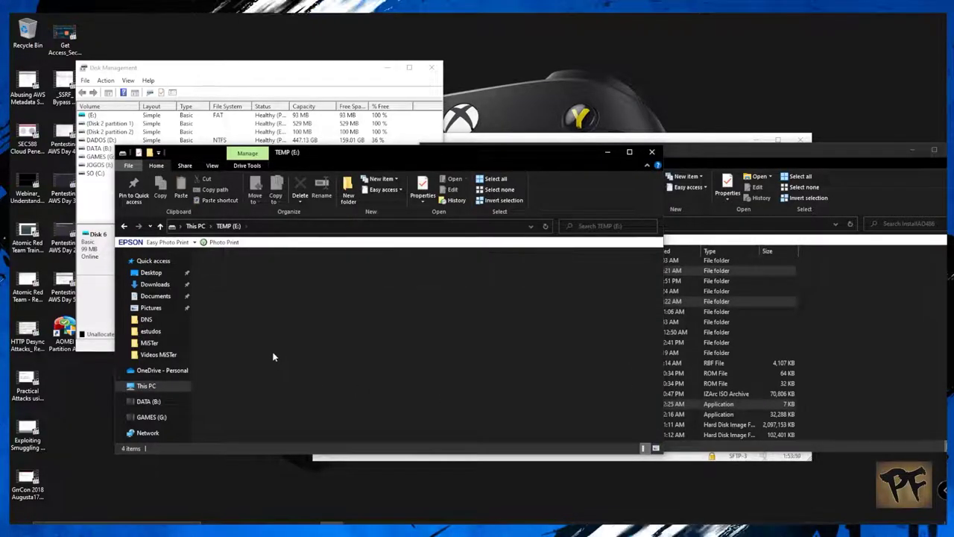
click(345, 365)
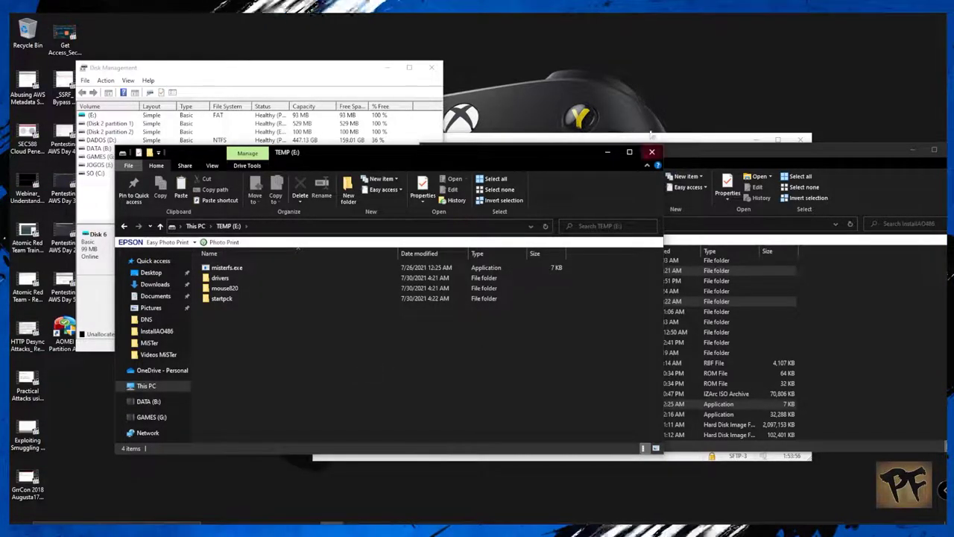
- Detach the TEMP.vhd virtual disk (Disk 6), and close the TEMP drive window and Disk Management
click(651, 153)
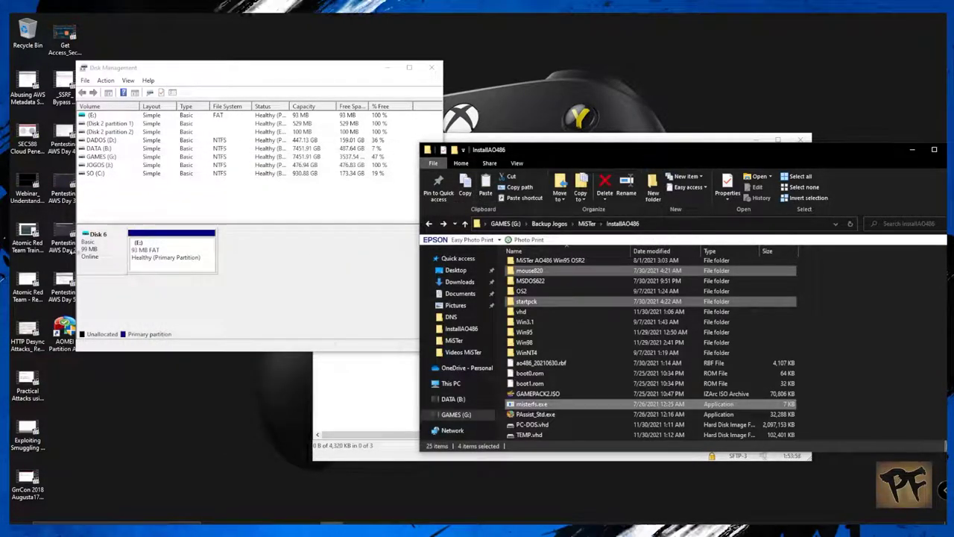
right_click(93, 252)
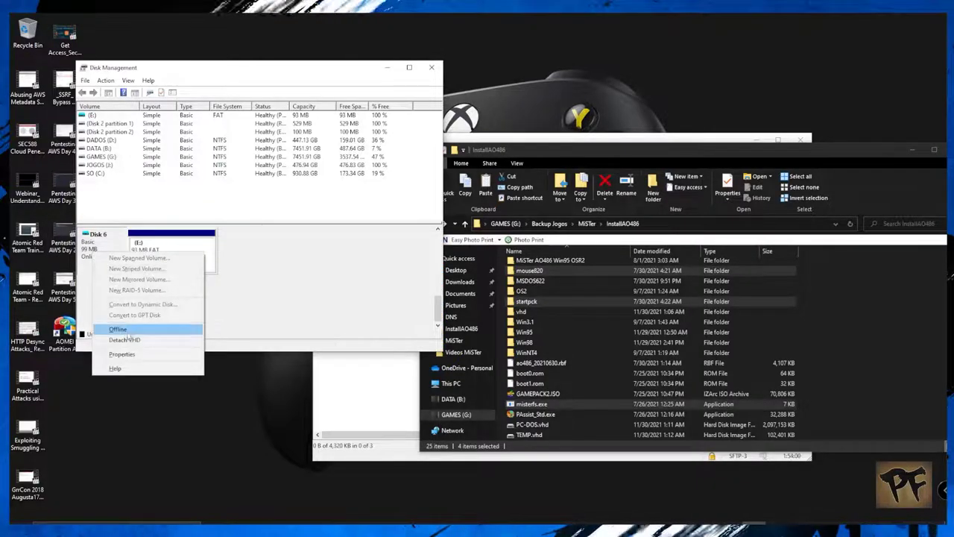
click(125, 339)
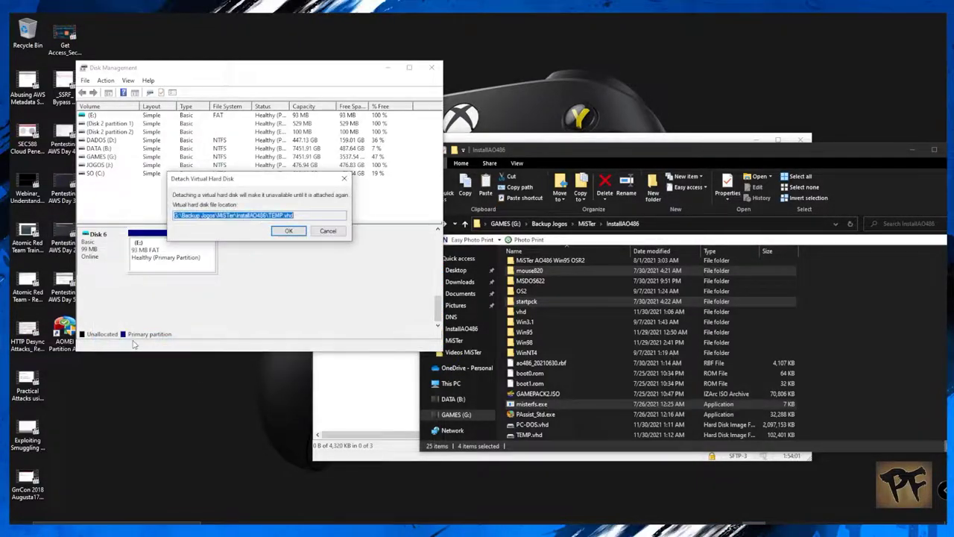
click(288, 230)
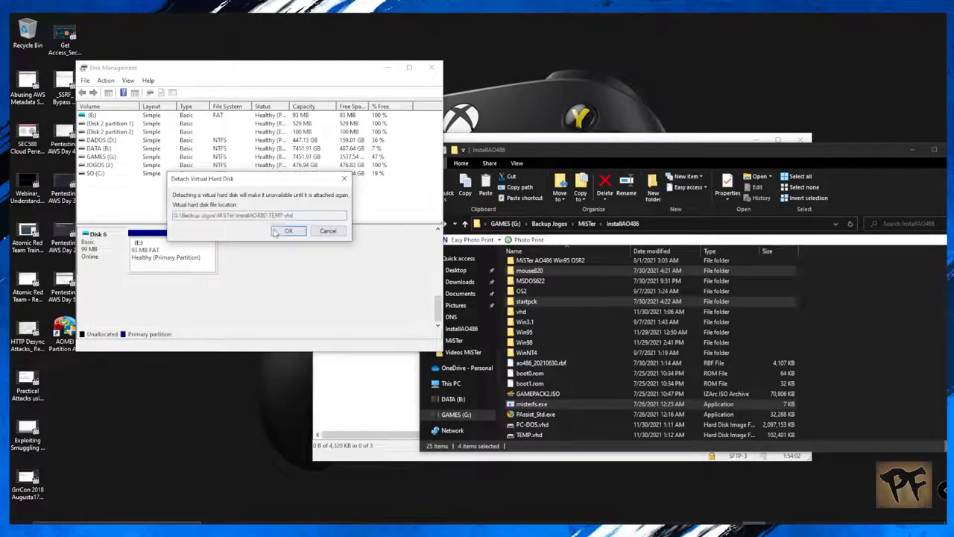
click(431, 68)
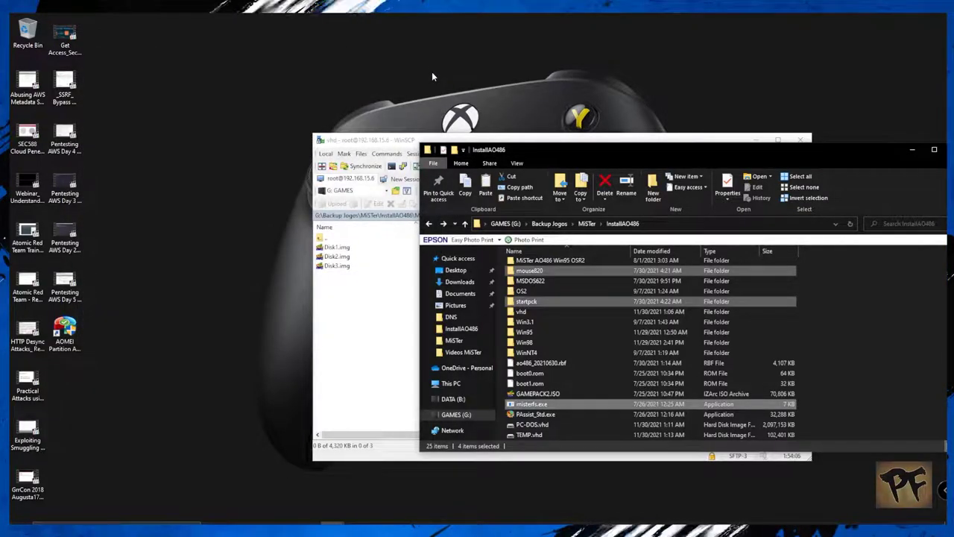
- In WinSCP, upload TEMP.vhd and PC-DOS.vhd from the local InstallAO486 folder to /media/usb0/games/AO486/vhd
click(432, 139)
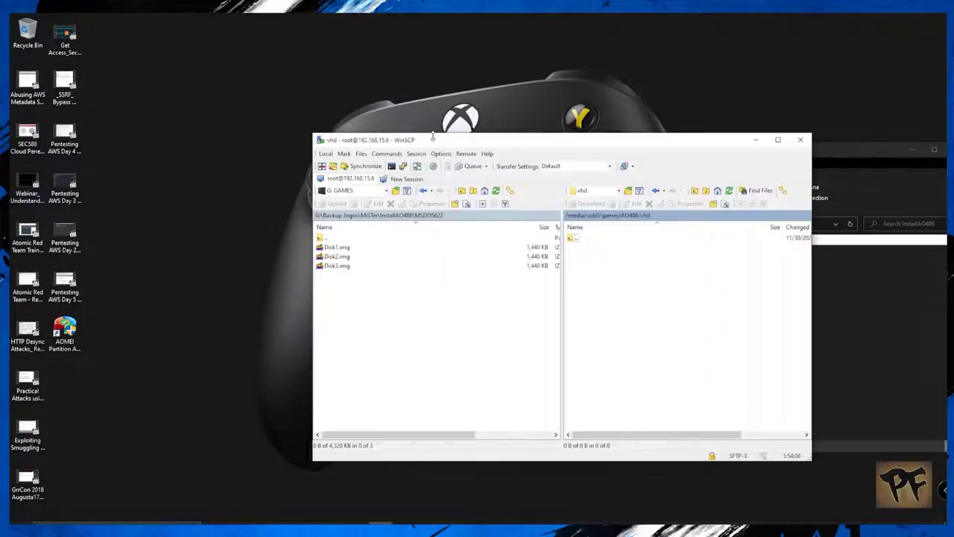
double_click(322, 237)
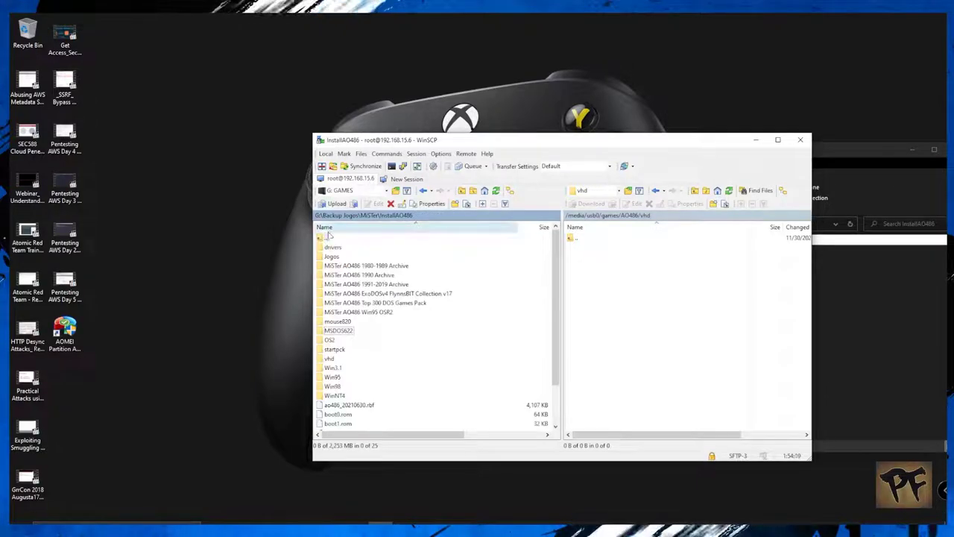
scroll(395, 393, down, 2)
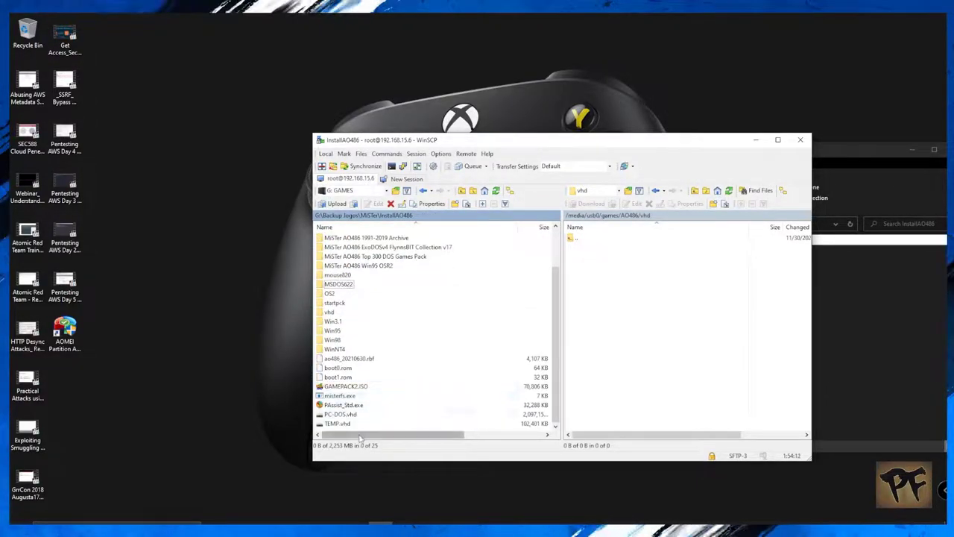
click(338, 423)
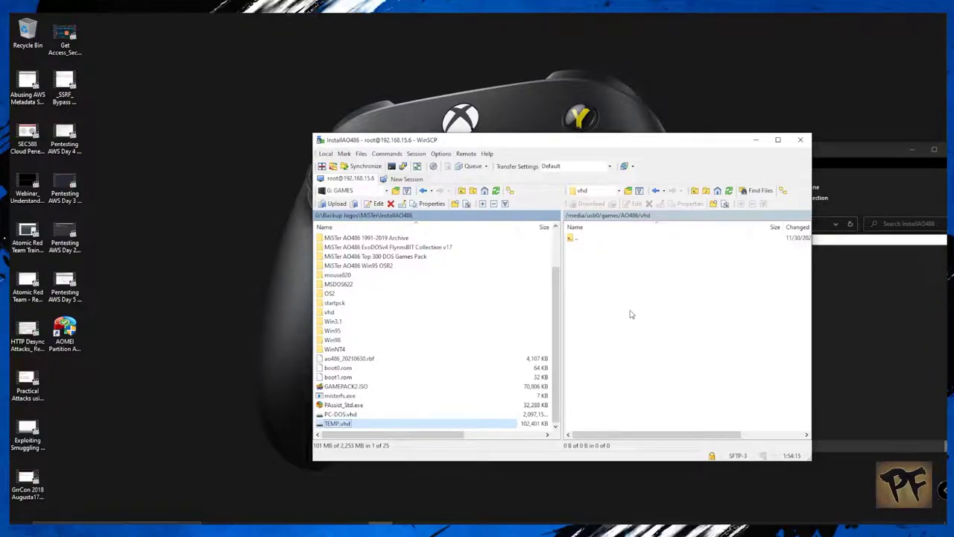
key(F5)
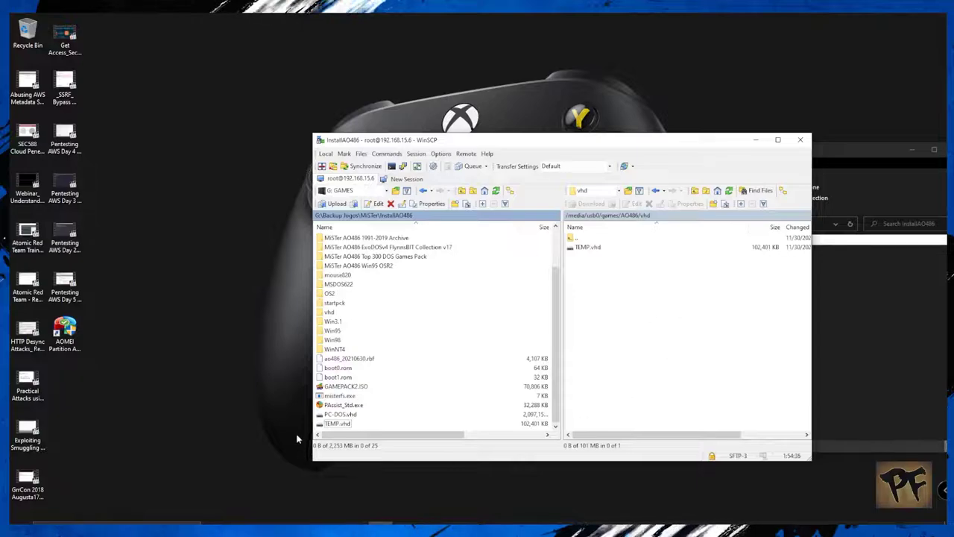
click(334, 416)
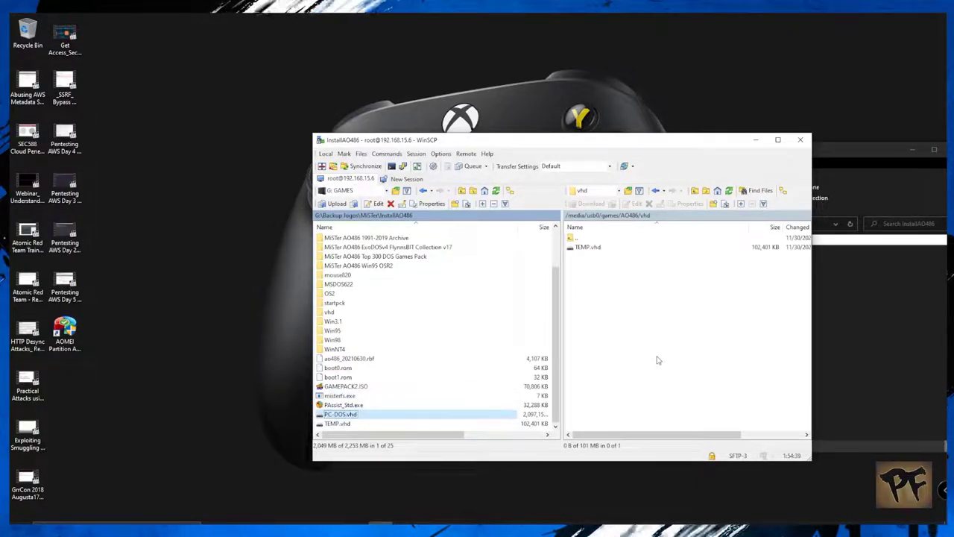
key(F5)
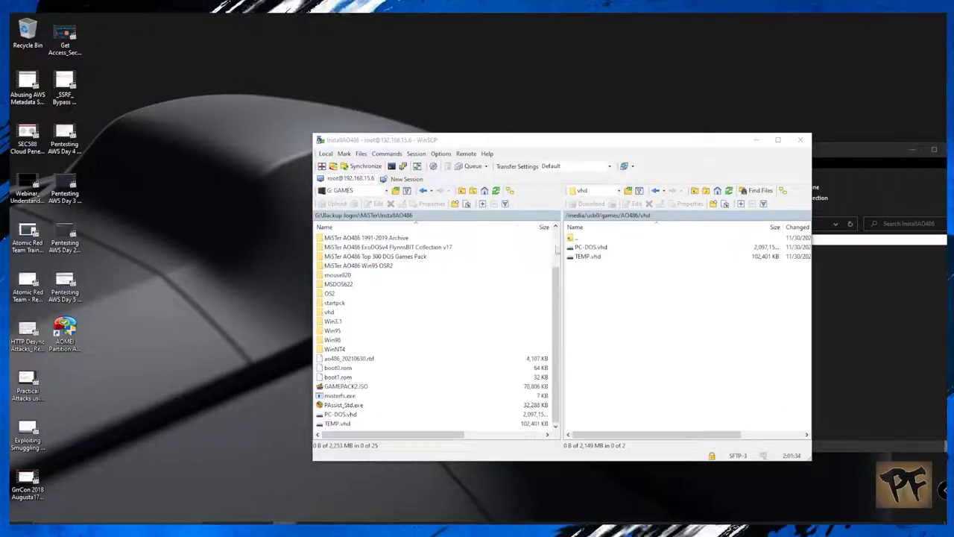
- Go up to the remote AO486 folder and check its cd folder, boot0.rom and boot1.rom
click(575, 238)
double_click(575, 239)
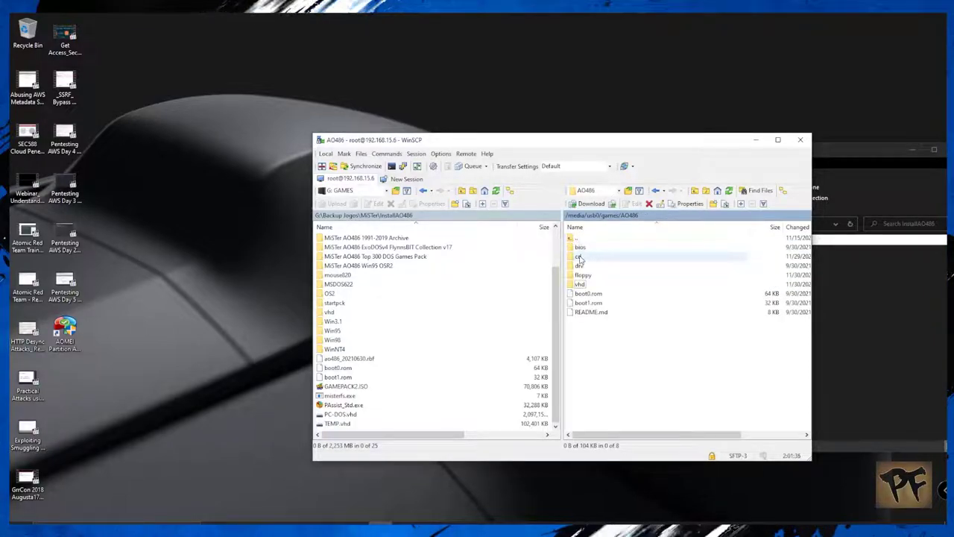
click(586, 258)
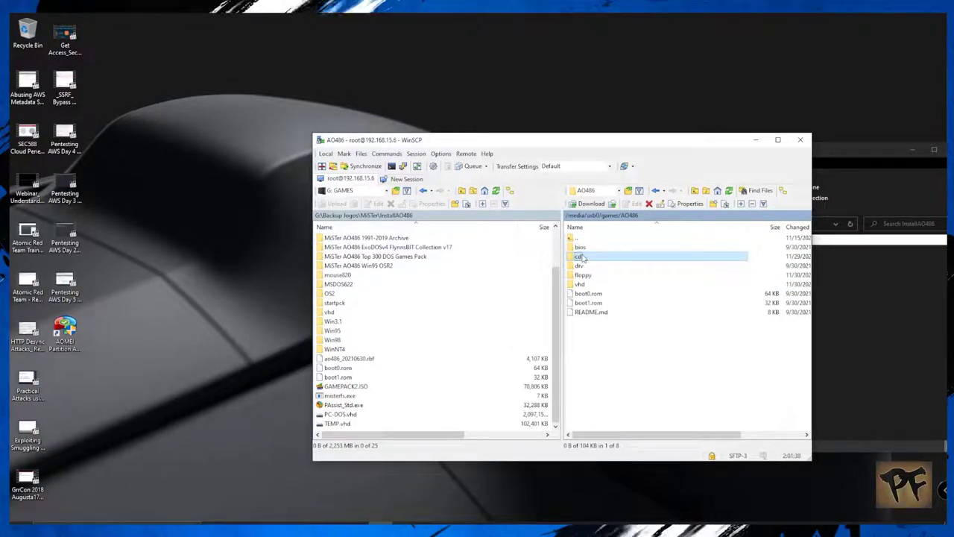
click(597, 295)
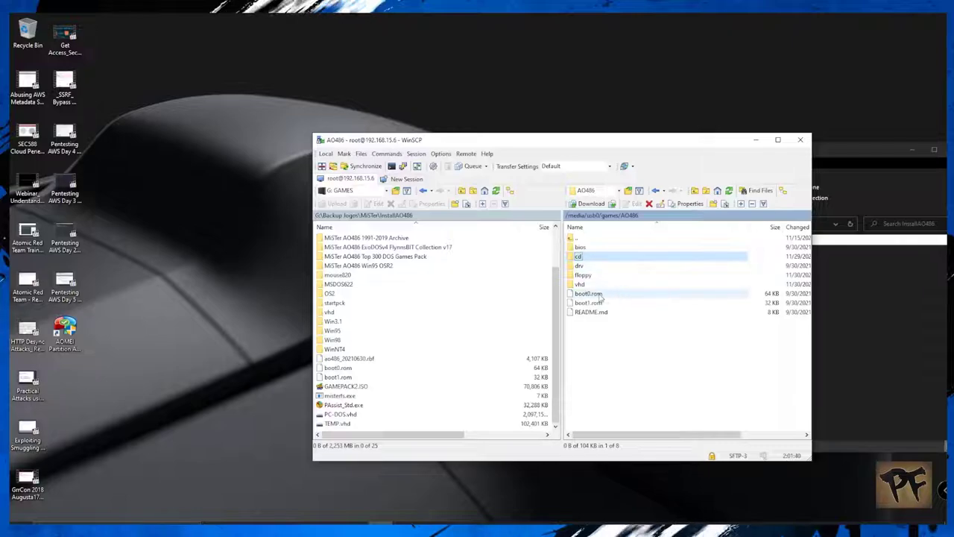
click(598, 302)
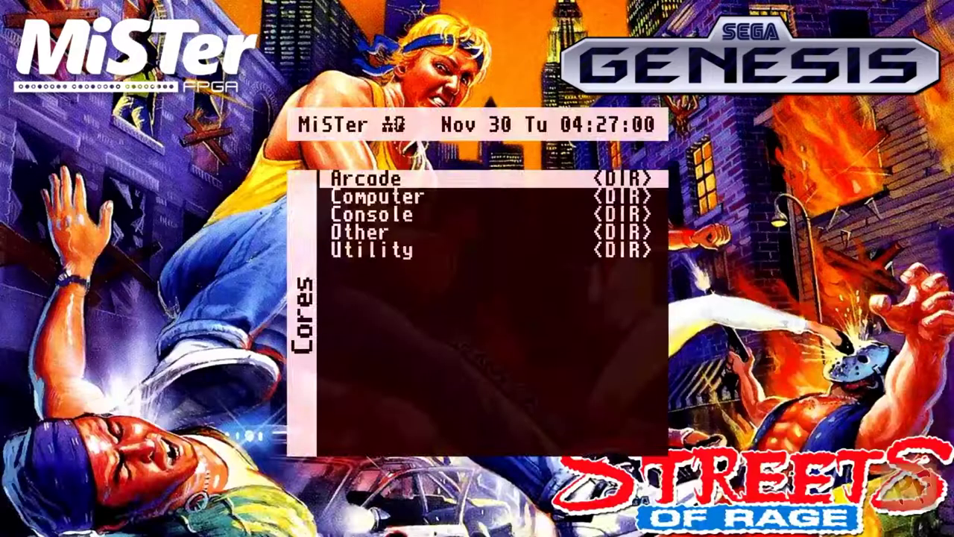
- On the MiSTer, load the ao486 core from the Computer cores
key(Down)
key(Down)
key(Up)
key(Return)
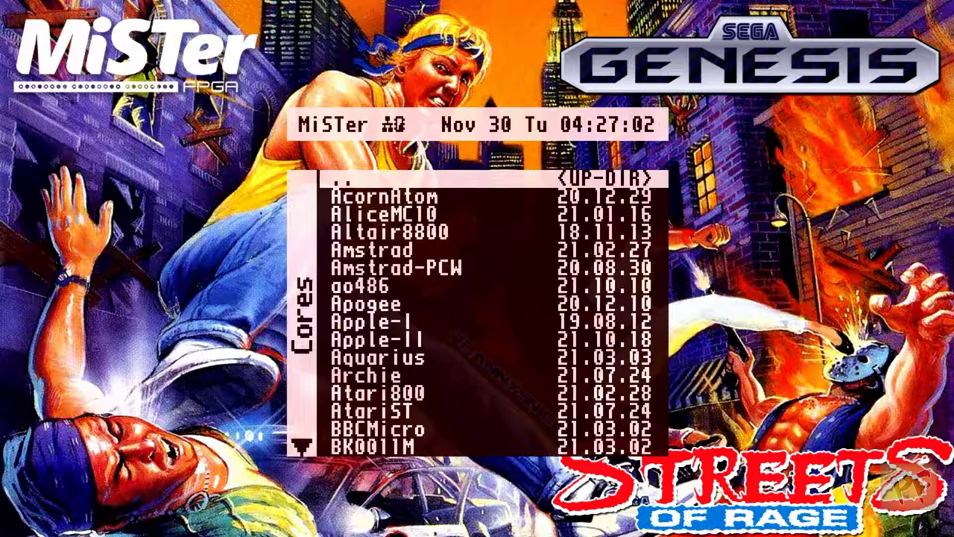
key(Down)
key(Down)
key(Down)
key(Down)
key(Down)
key(Down)
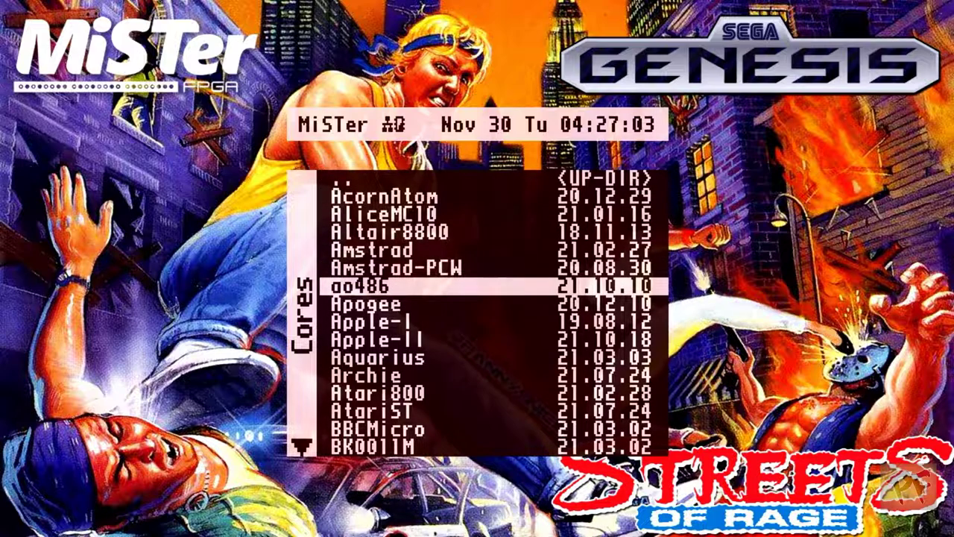
key(Return)
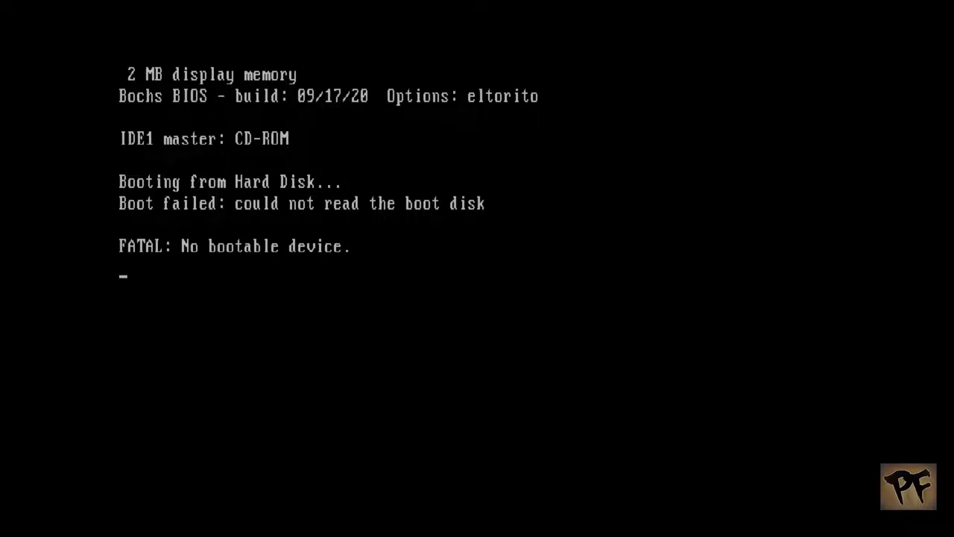
- Mount Disk1.img from the floppy/MSDOS622Install folder as Floppy A of the AO486 core
key(F12)
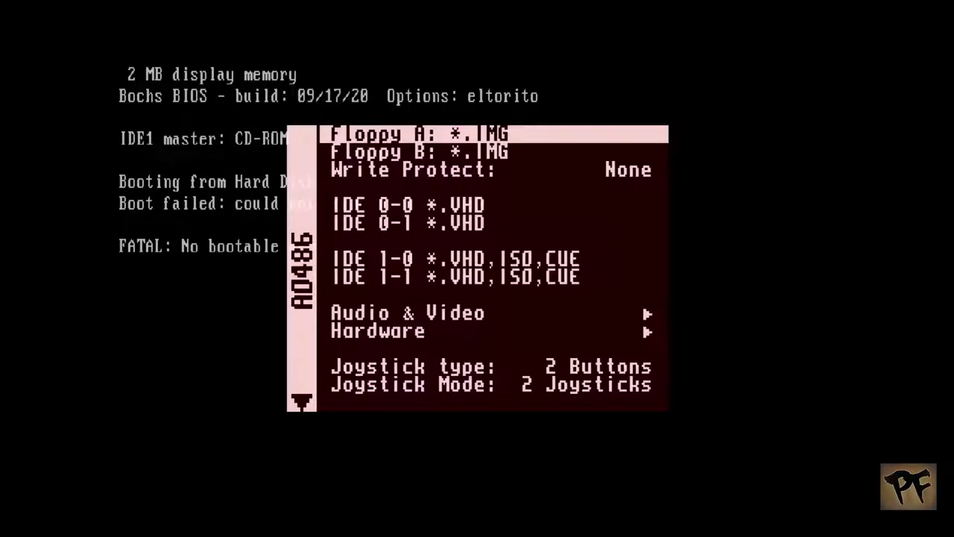
key(Return)
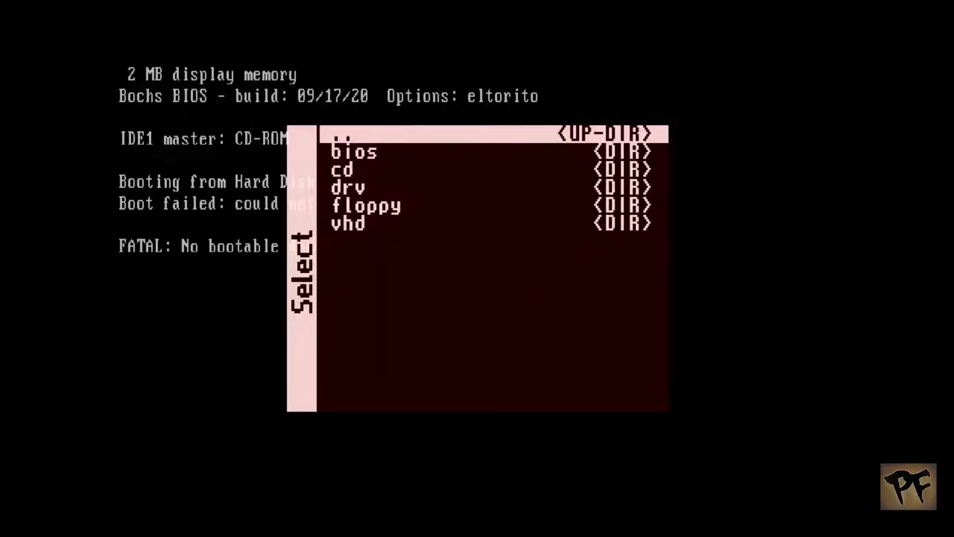
key(Down)
key(Down)
key(Down)
key(Return)
key(Down)
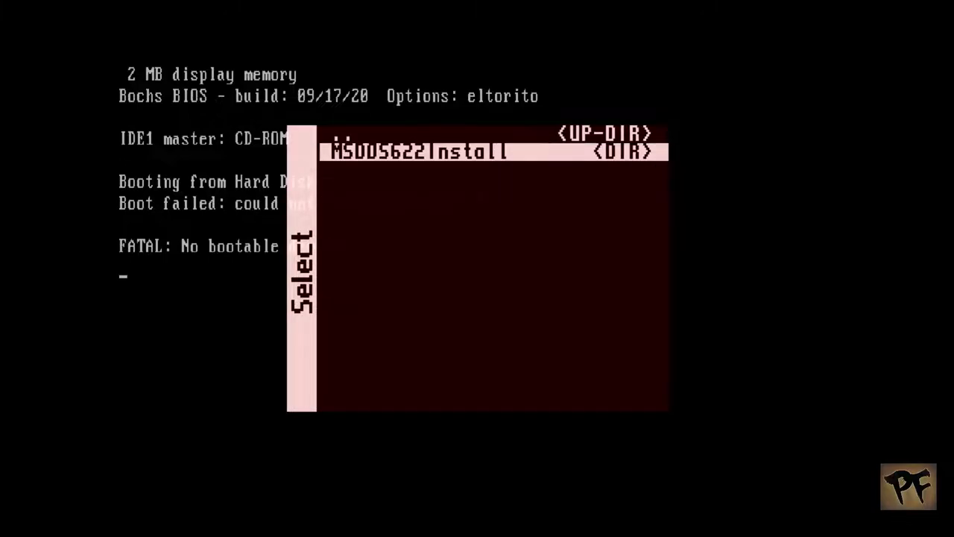
key(Return)
key(Down)
key(Return)
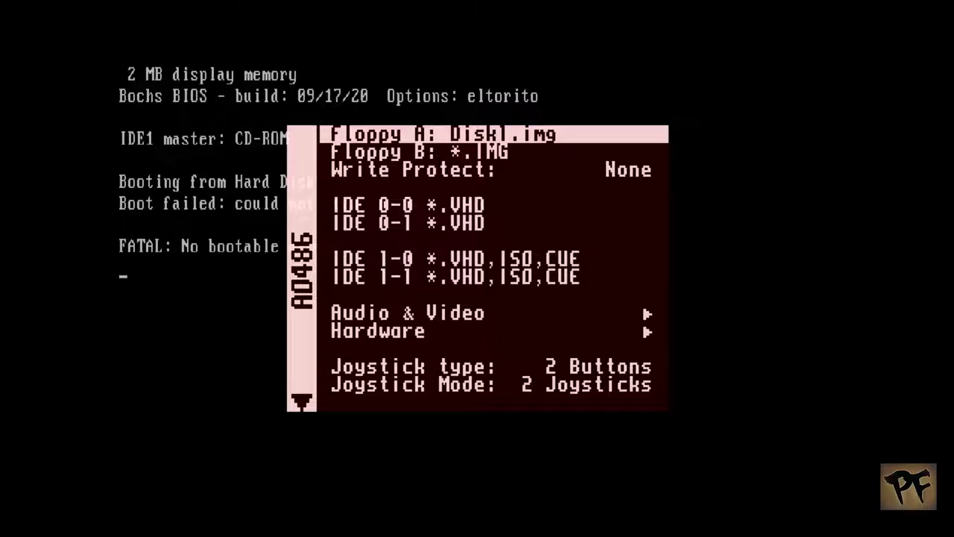
- Mount PC-DOS.vhd from the vhd folder as the IDE 0-0 hard disk
key(Down)
key(Down)
key(Down)
key(Down)
key(Up)
key(Return)
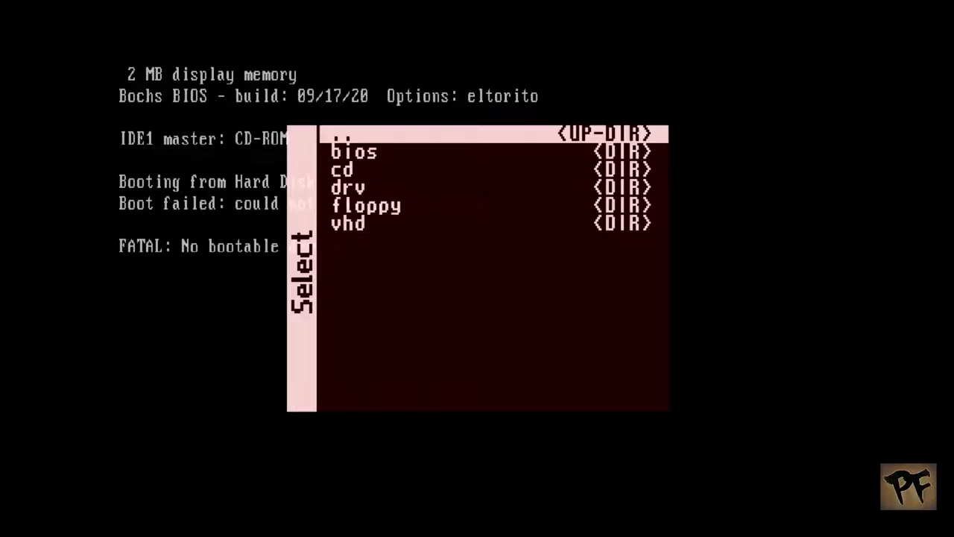
key(Down)
key(Down)
key(Down)
key(Down)
key(Down)
key(Return)
key(Down)
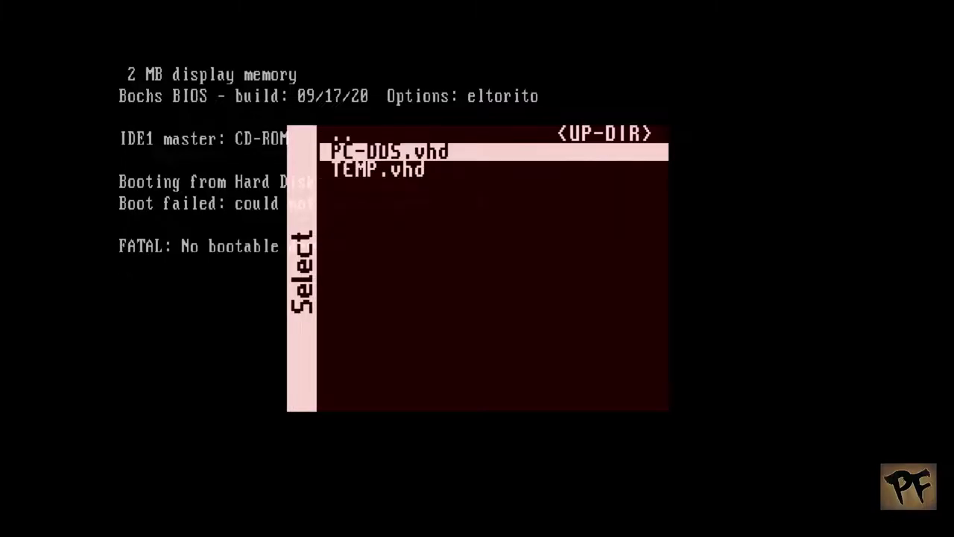
key(Return)
- Mount TEMP.vhd from the vhd folder as the IDE 0-1 hard disk
key(Down)
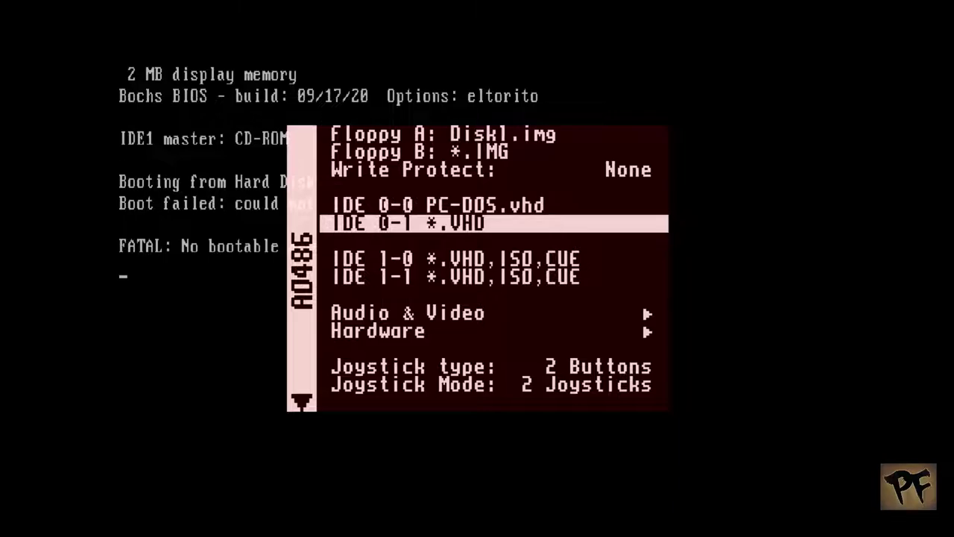
key(Return)
key(Down)
key(Down)
key(Down)
key(Down)
key(Down)
key(Return)
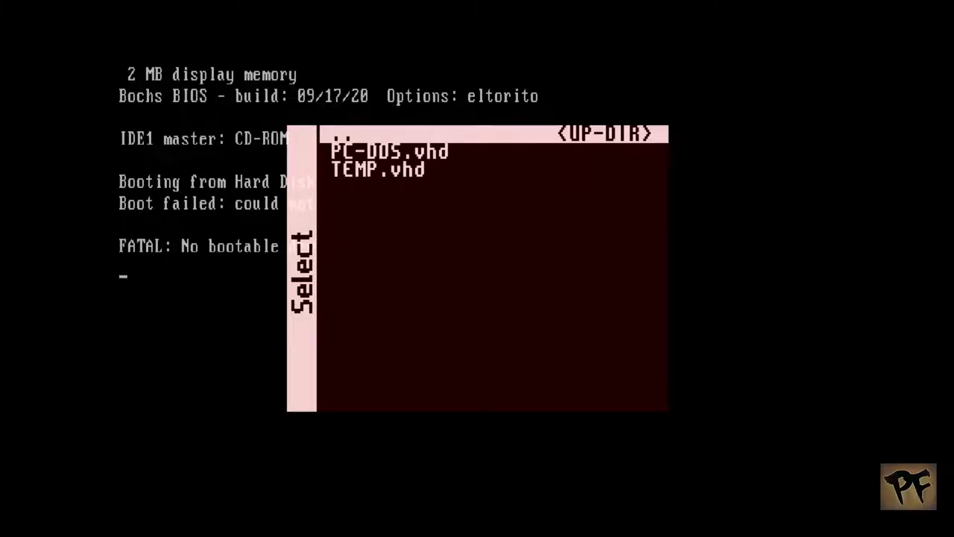
key(Down)
key(Down)
key(Return)
- Check the core's Hardware settings for boot order, RAM size, CPU clock and caches, and return to the main settings
key(Down)
key(Down)
key(Down)
key(Down)
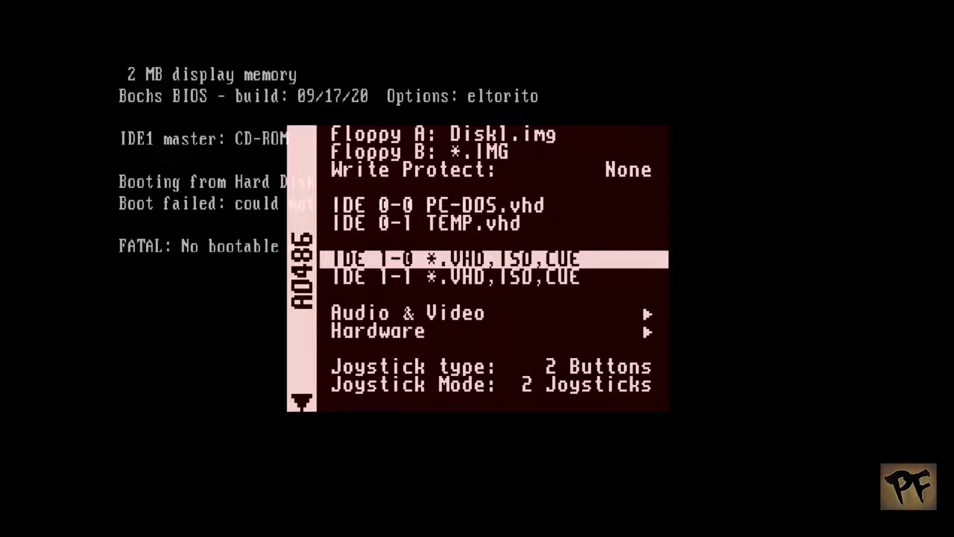
key(Return)
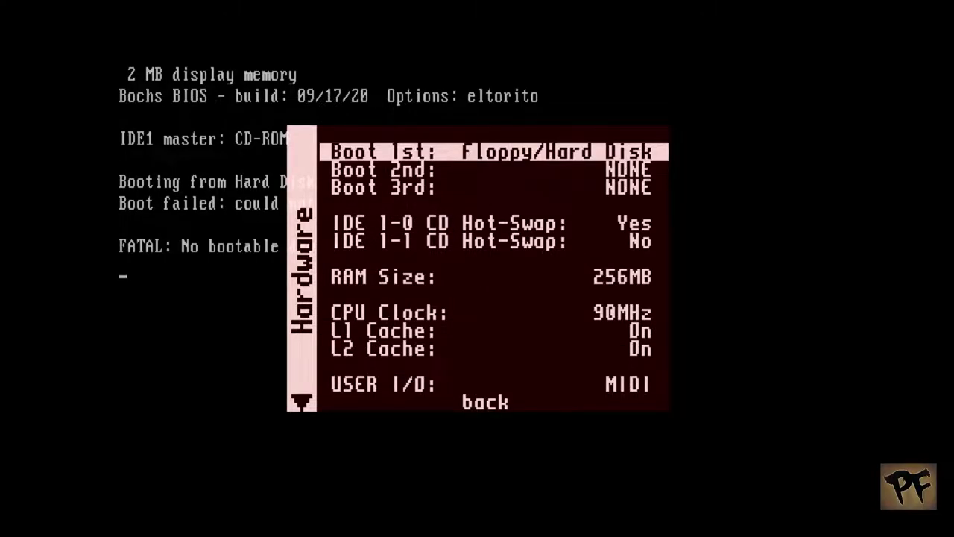
key(Up)
key(Return)
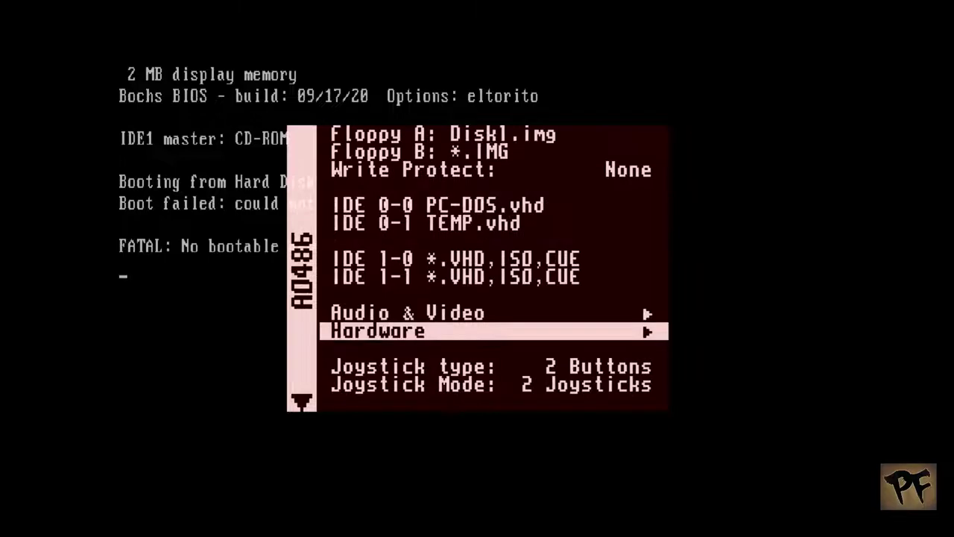
- Reset the AO486 core and apply the mounted hard disks to boot from the setup floppy
key(Down)
key(Down)
key(Down)
key(Down)
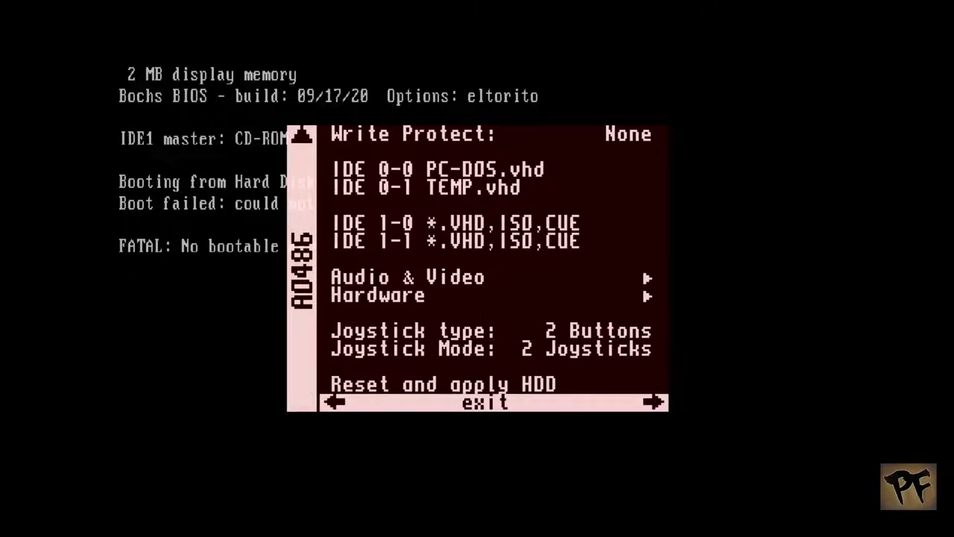
key(Up)
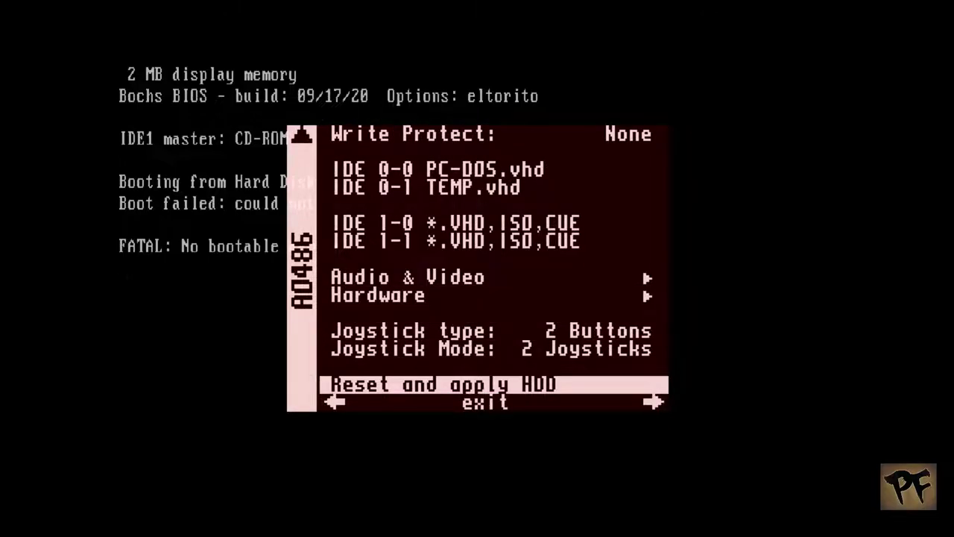
key(Return)
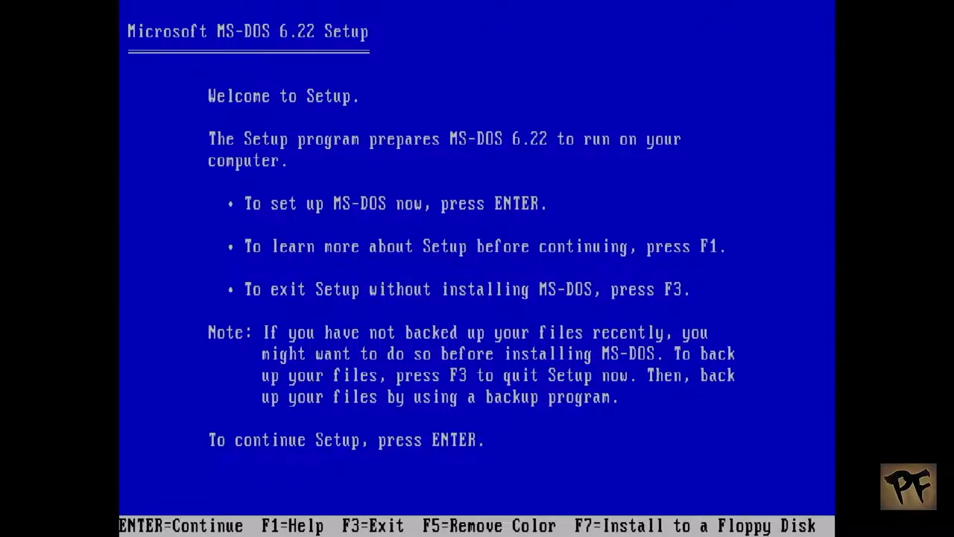
- Start MS-DOS 6.22 Setup with the recommended disk space configuration, the United States system settings and C:\DOS as the installation directory
key(Return)
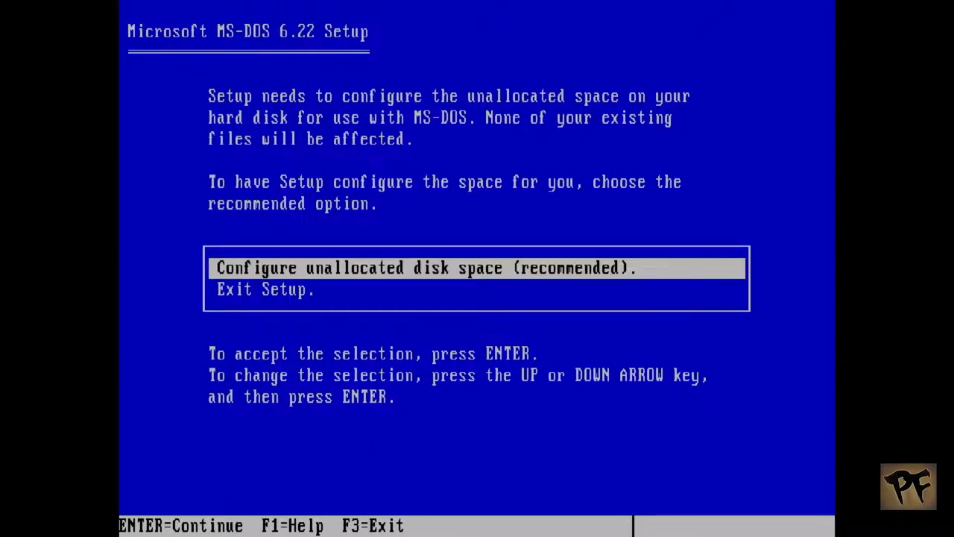
key(Return)
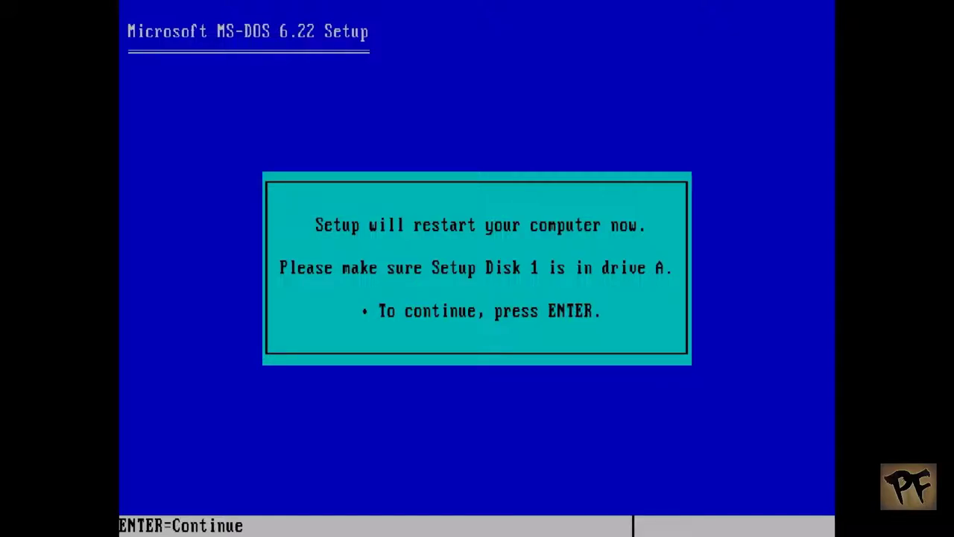
key(Return)
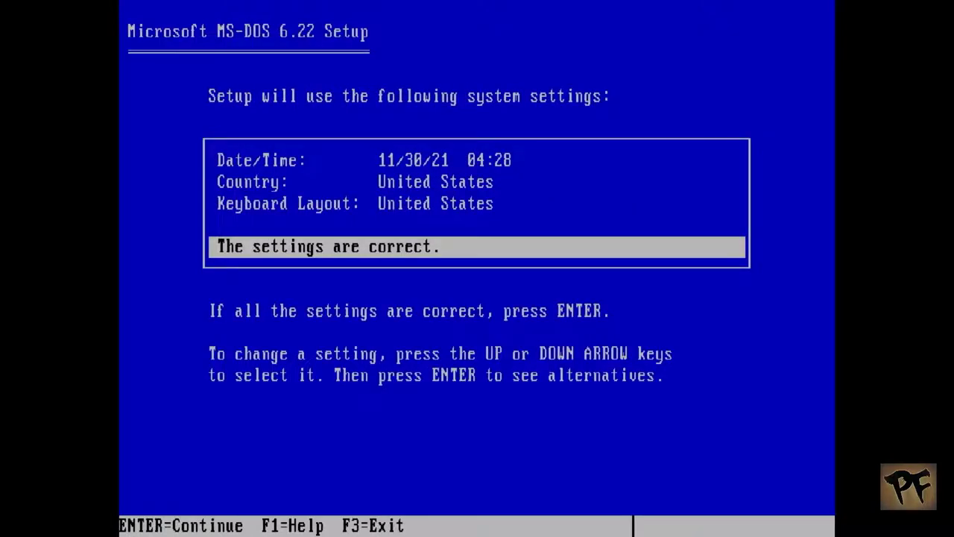
key(Return)
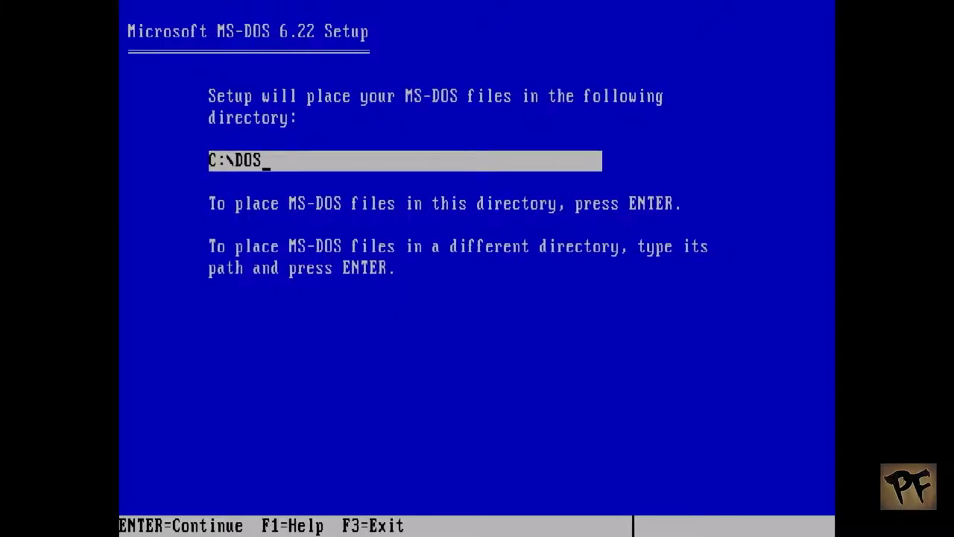
key(Return)
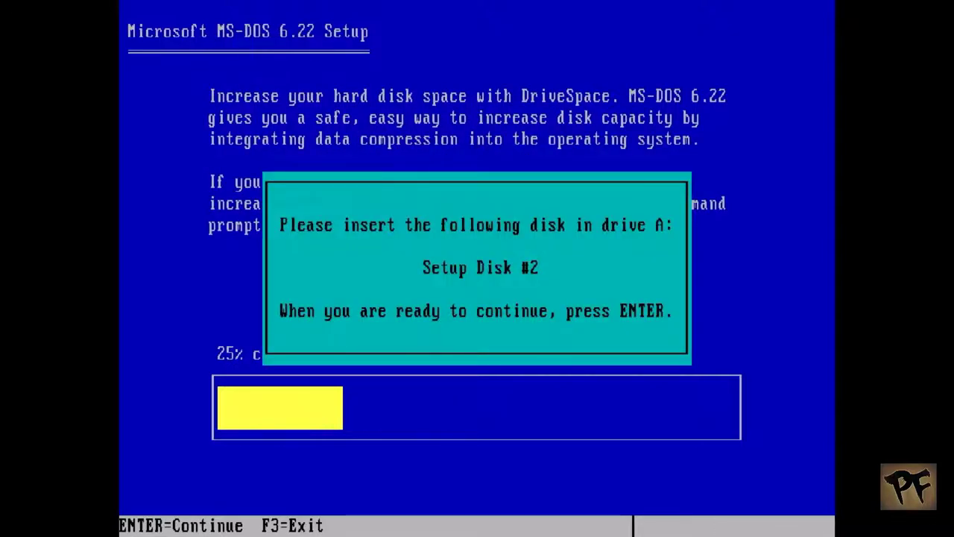
- Mount Disk2.img as Floppy A and continue Setup with Setup Disk #2
key(F12)
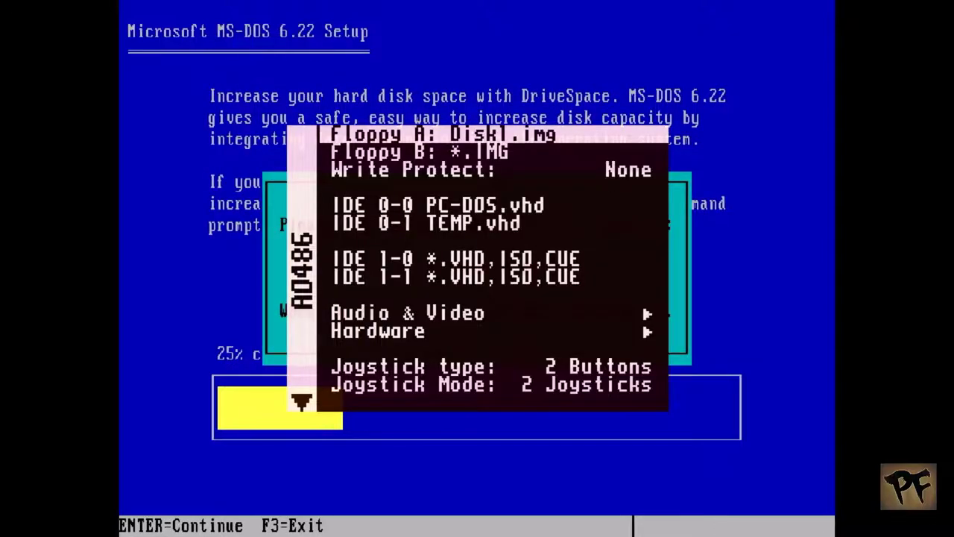
key(Return)
key(Down)
key(Return)
key(F12)
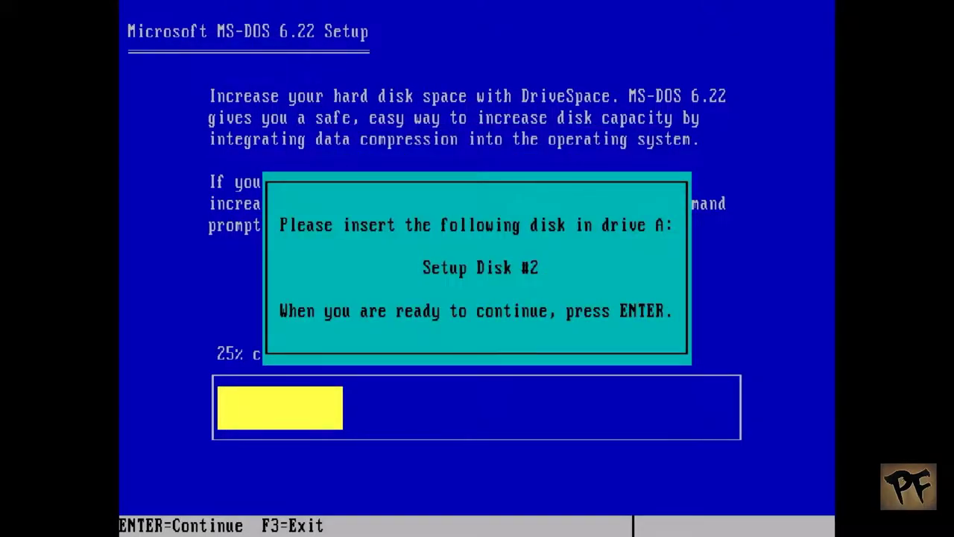
key(Return)
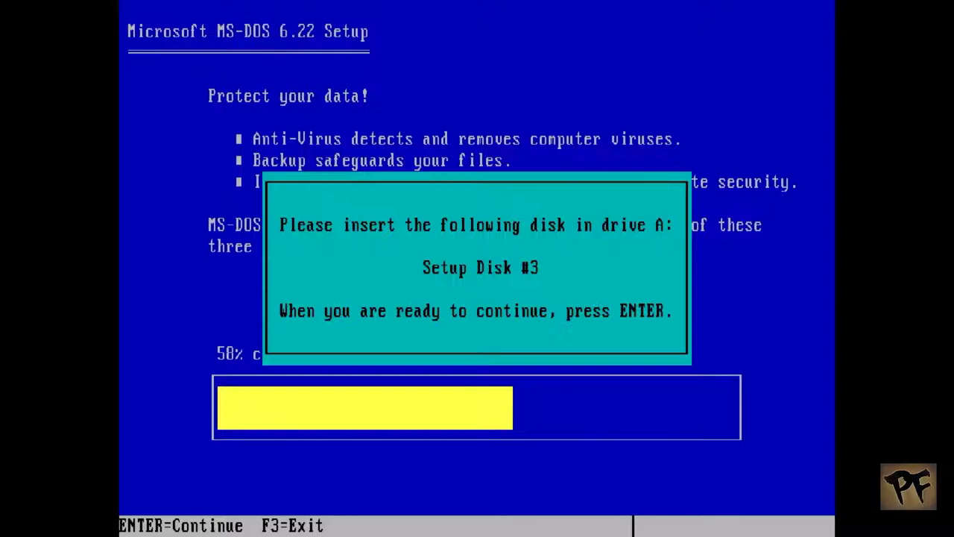
- Replace the Floppy A image with Disk3.img and continue Setup with Setup Disk #3
key(F12)
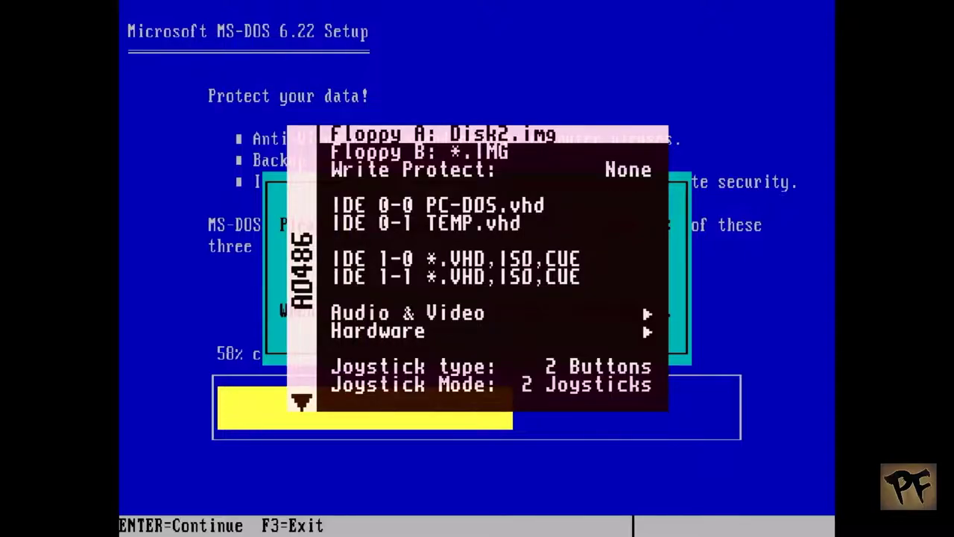
key(Return)
key(Down)
key(Return)
key(F12)
key(Return)
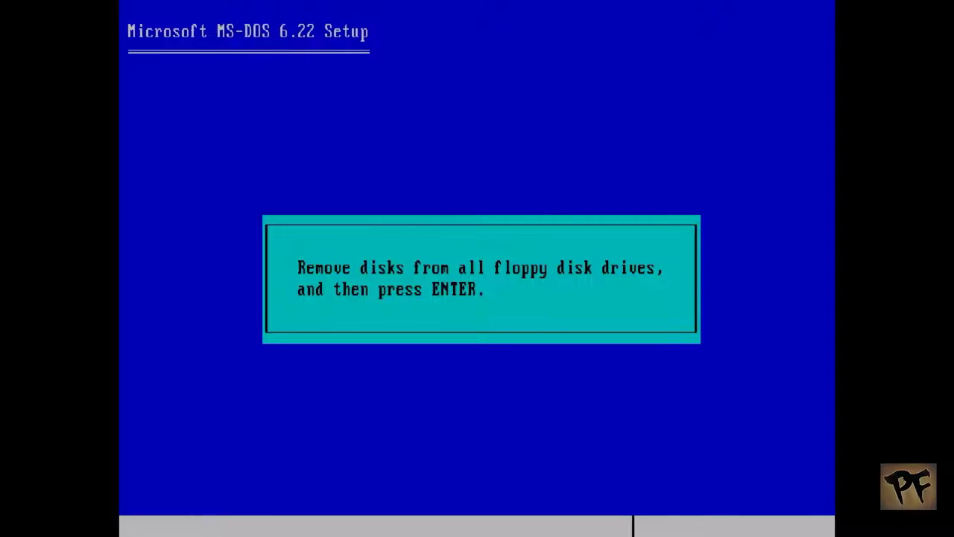
- Eject the image from Floppy A, finish Setup and restart into MS-DOS 6.22
key(F12)
key(Return)
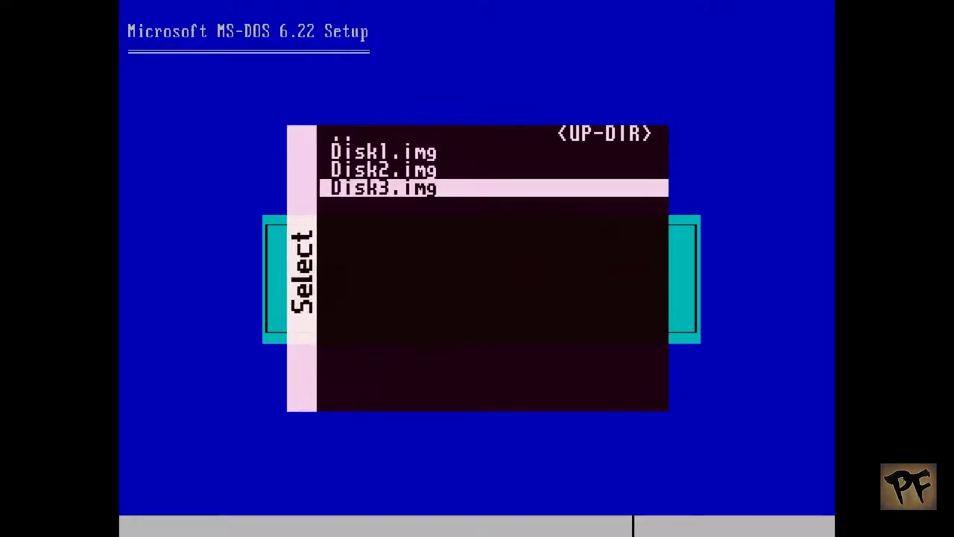
key(BackSpace)
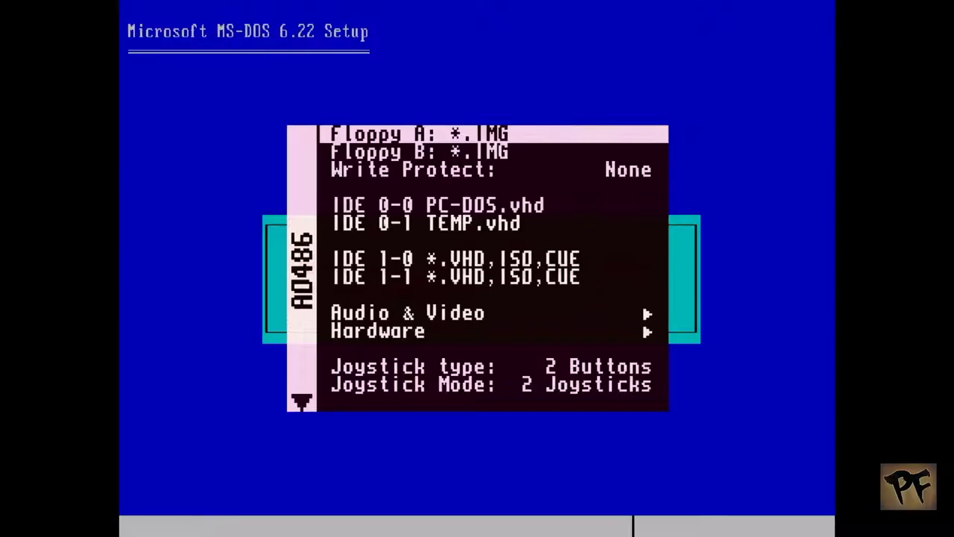
key(F12)
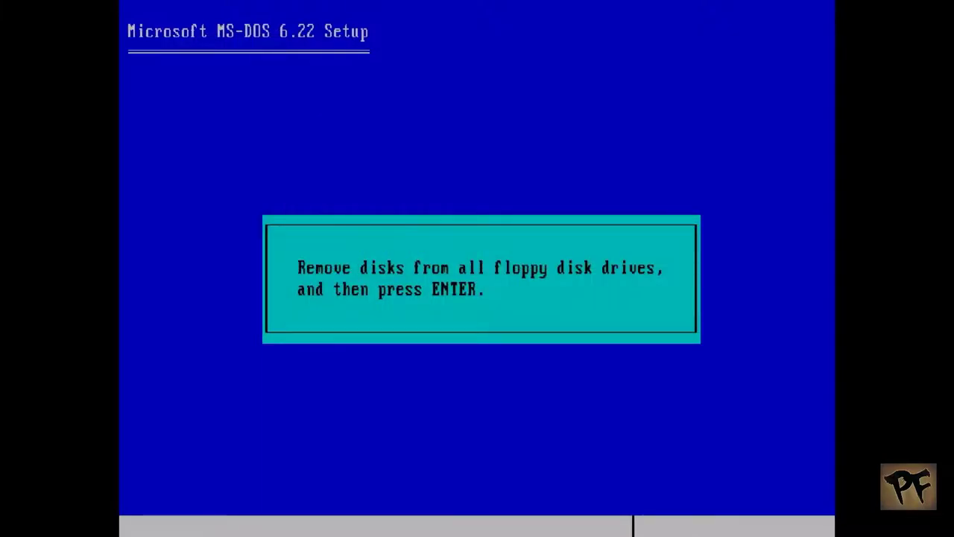
key(Return)
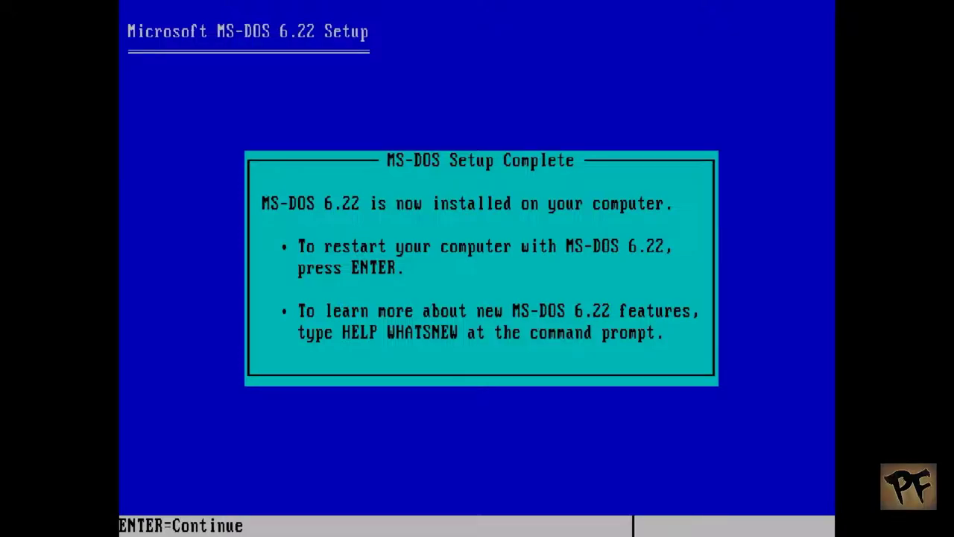
key(Return)
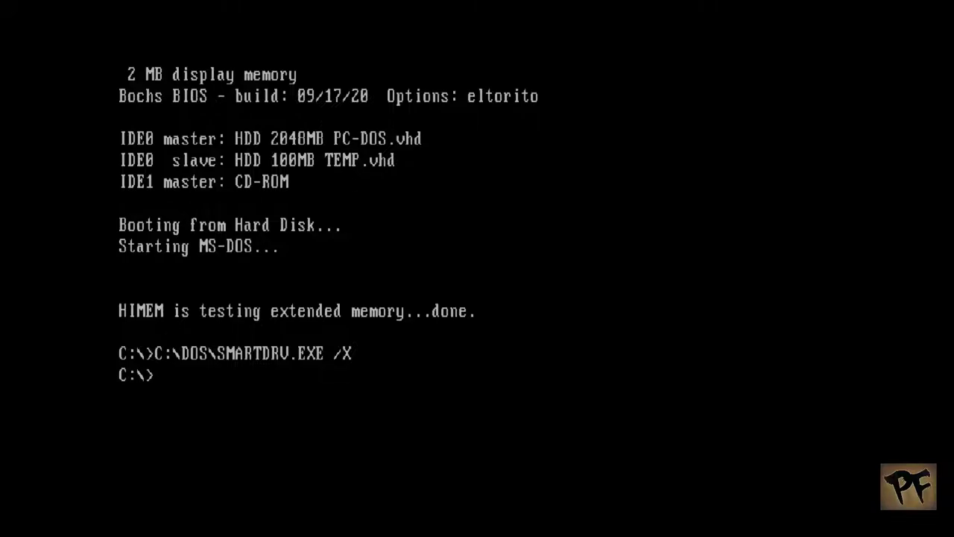
- Switch to drive D: and list the contents of its root directory
text(d:)
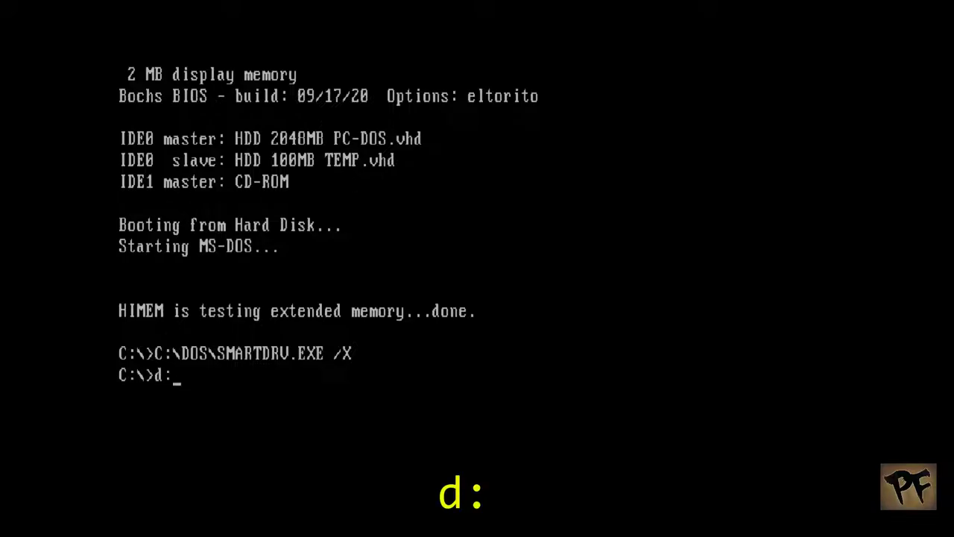
key(Return)
text(dir)
key(Return)
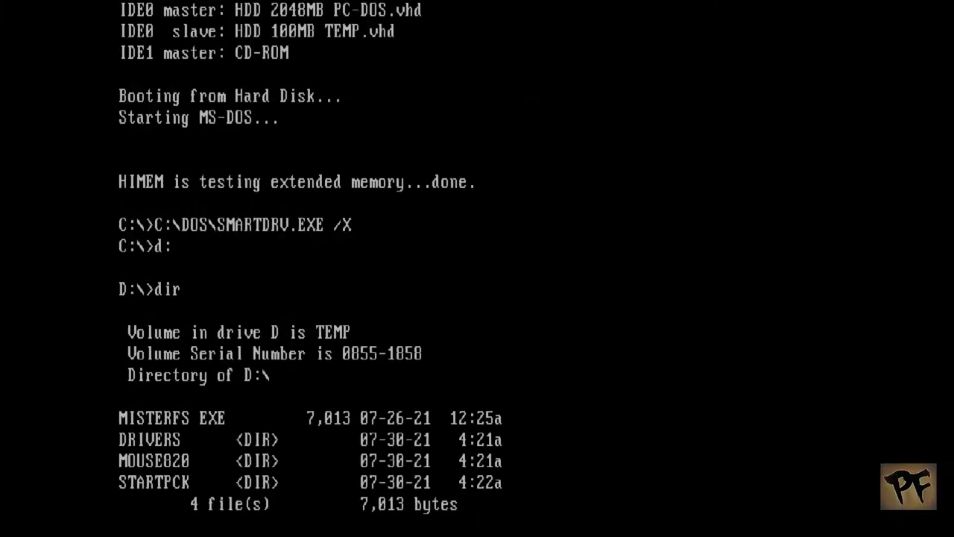
- Go to the STARTPCK directory, list its files and run install to set up the MS-DOS Starter Pack
text(c)
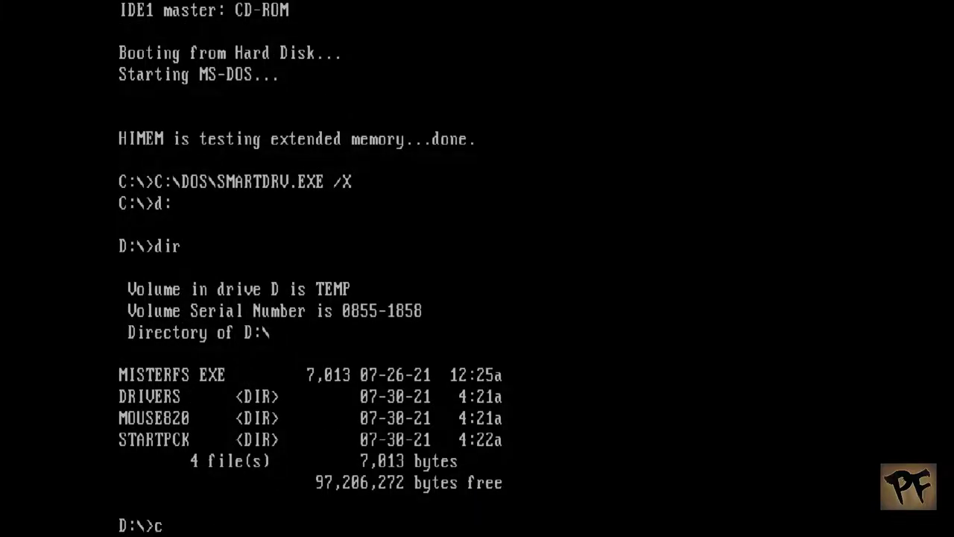
text(d startpck)
key(Return)
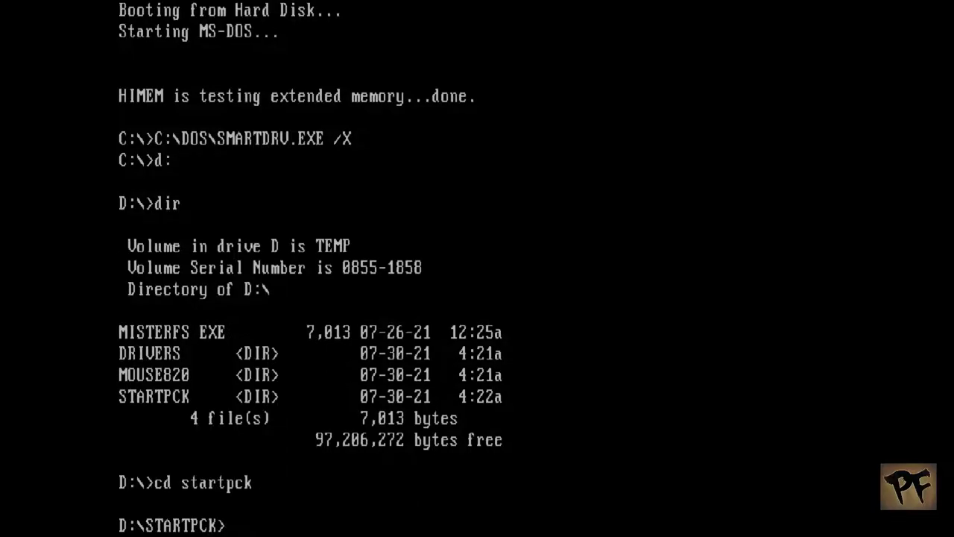
text(dir)
key(Return)
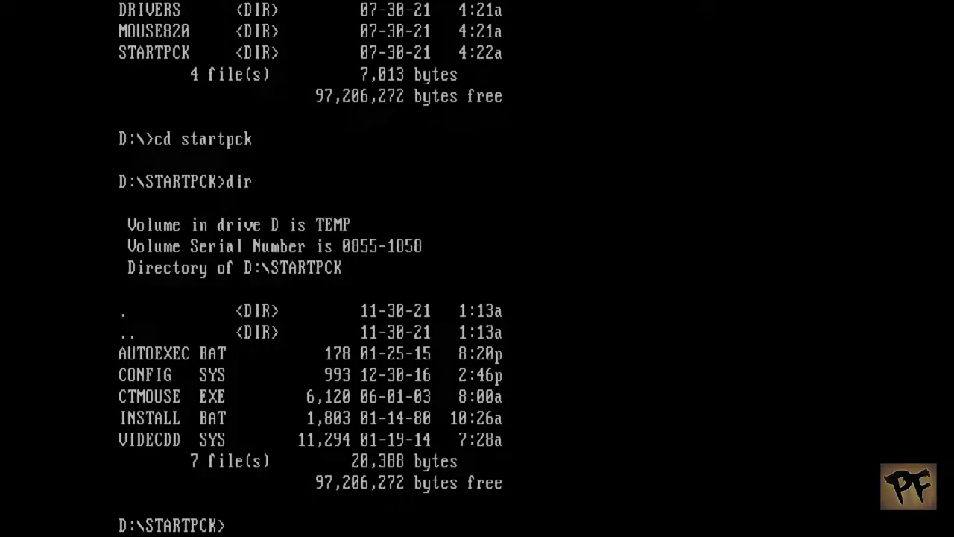
text(install)
key(Return)
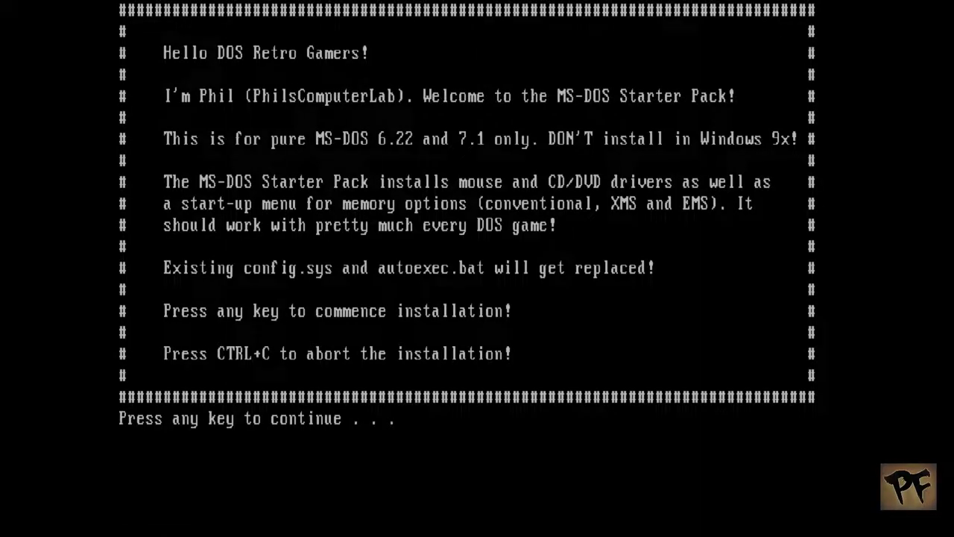
key(Return)
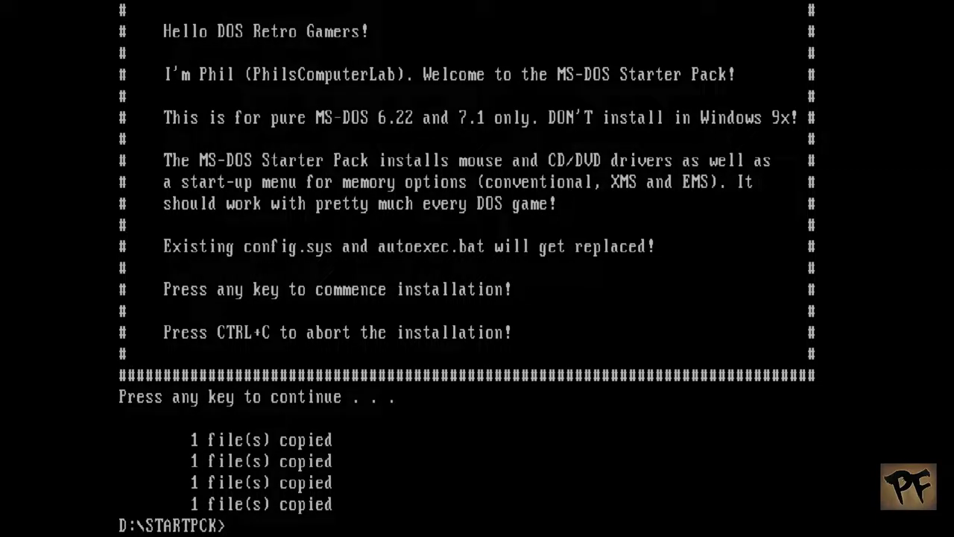
- Return to the root of drive D: and list the files in the mouse820 directory
text(cd ..)
key(Return)
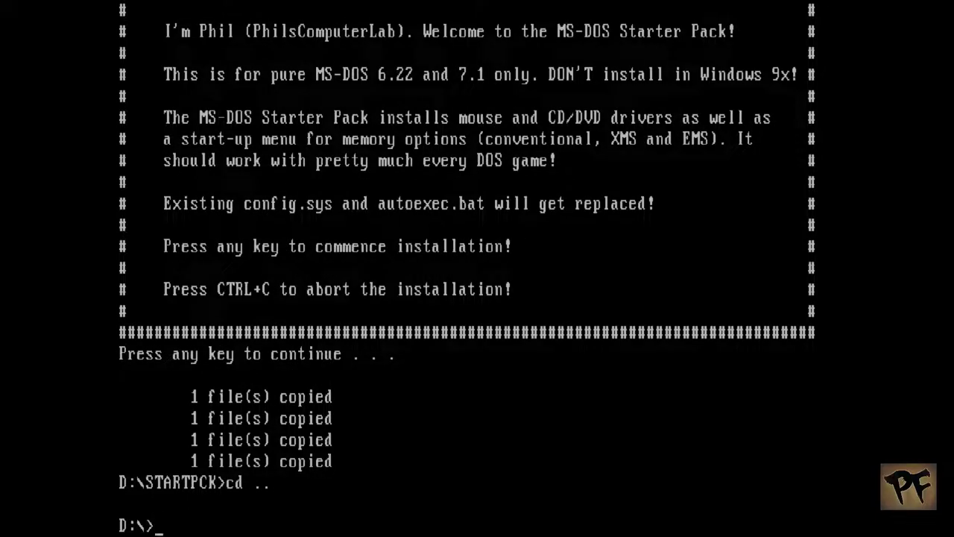
text(dir mouse)
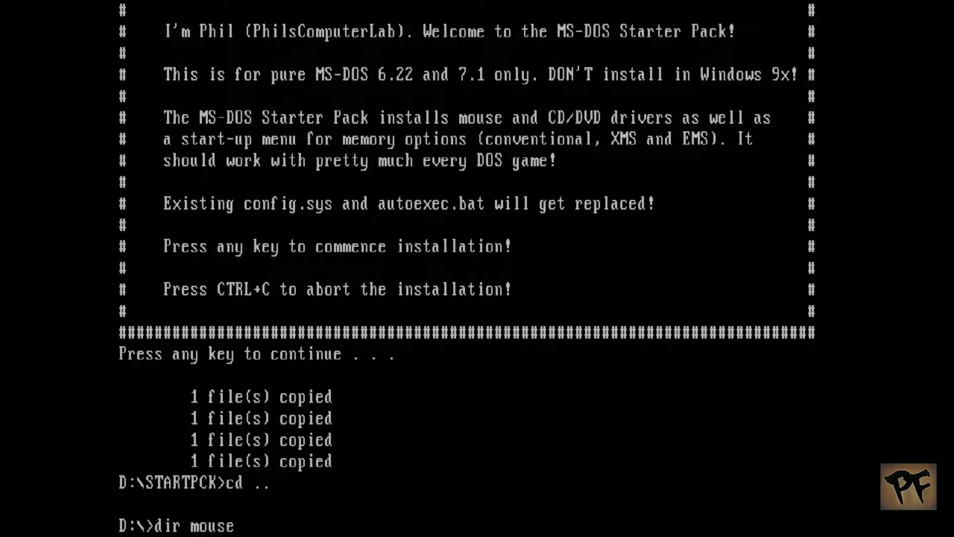
text(820)
key(Return)
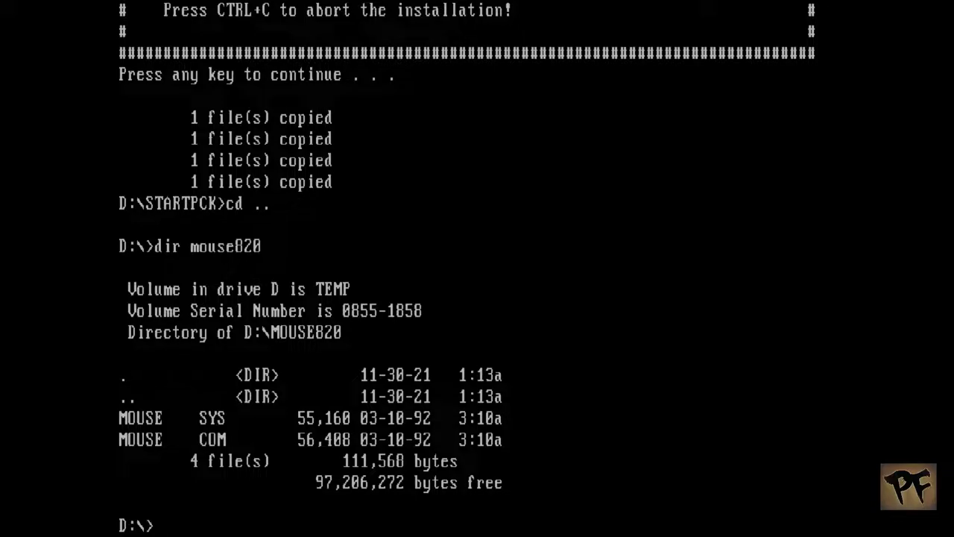
- Switch to C:\DRIVERS, list its files and clear the screen
text(c:)
key(Return)
text(cd )
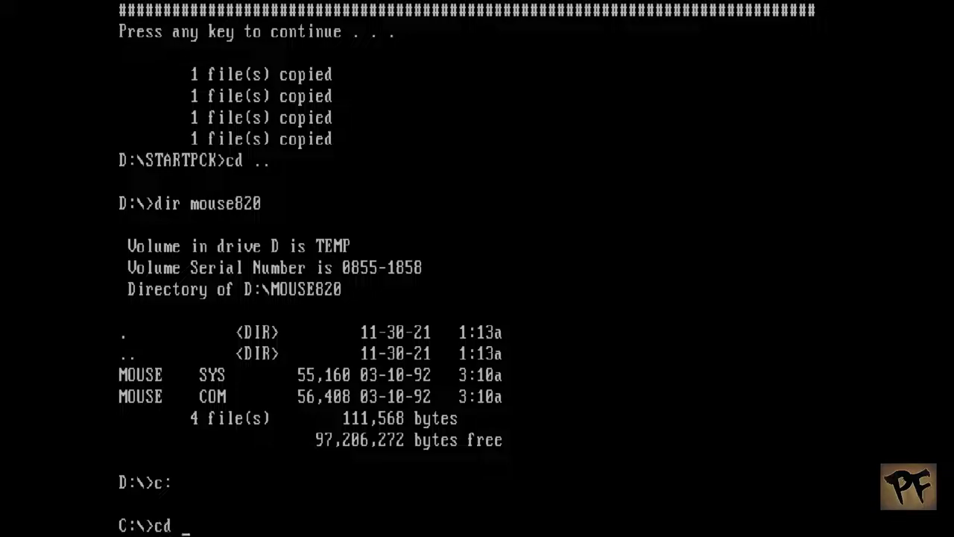
text(drivers)
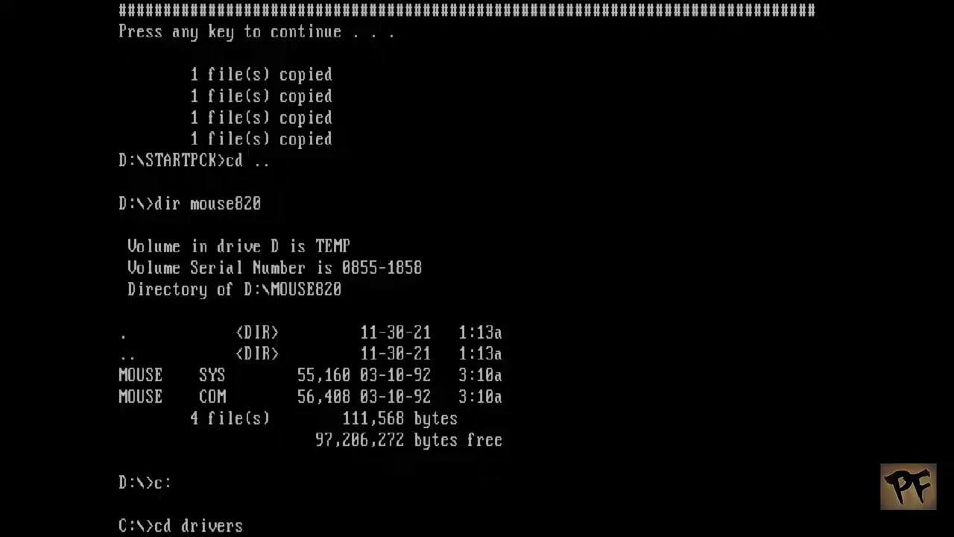
key(Return)
text(dir)
key(Return)
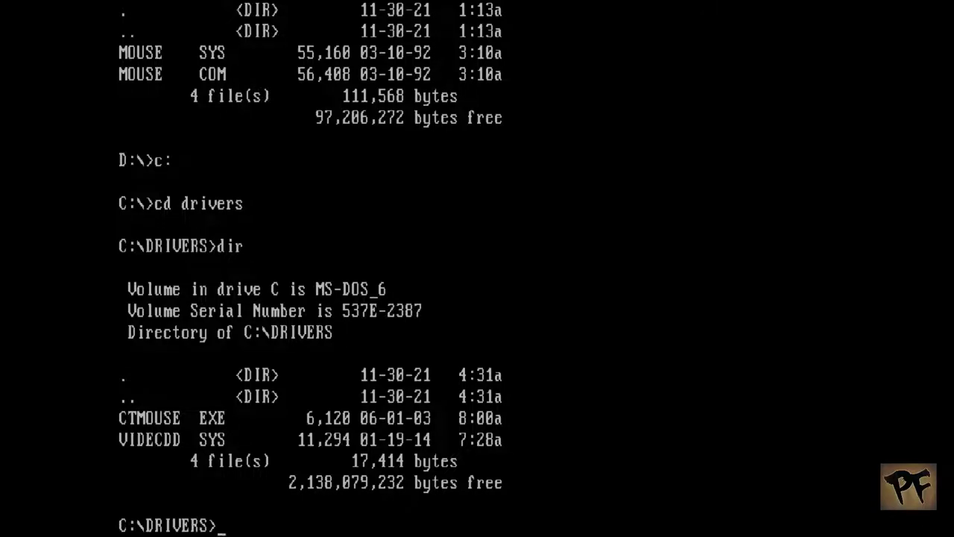
text(cls)
key(Return)
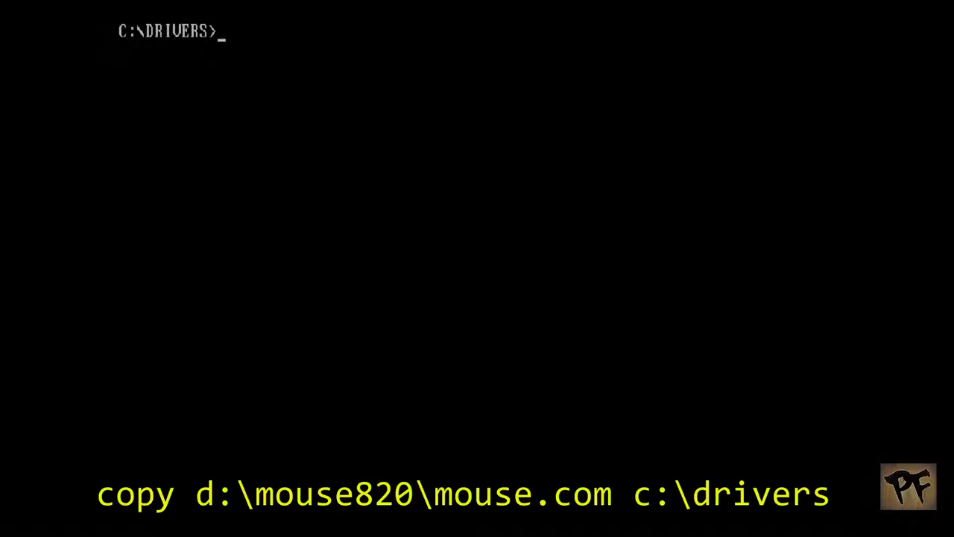
- Copy d:\mouse820\mouse.com to c:\drivers and list the directory to check the copy
text(copy d:\)
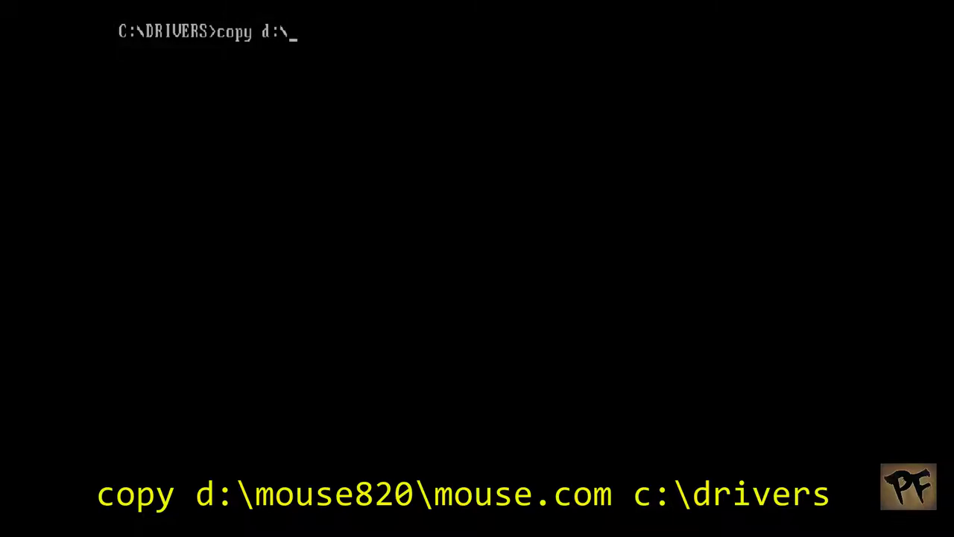
text(mouse820\m)
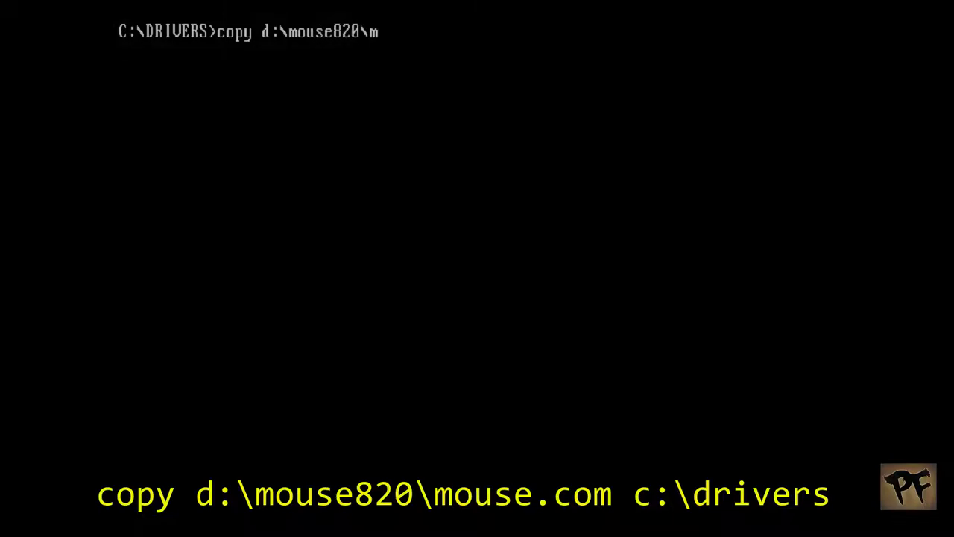
text(ouse.com c:\)
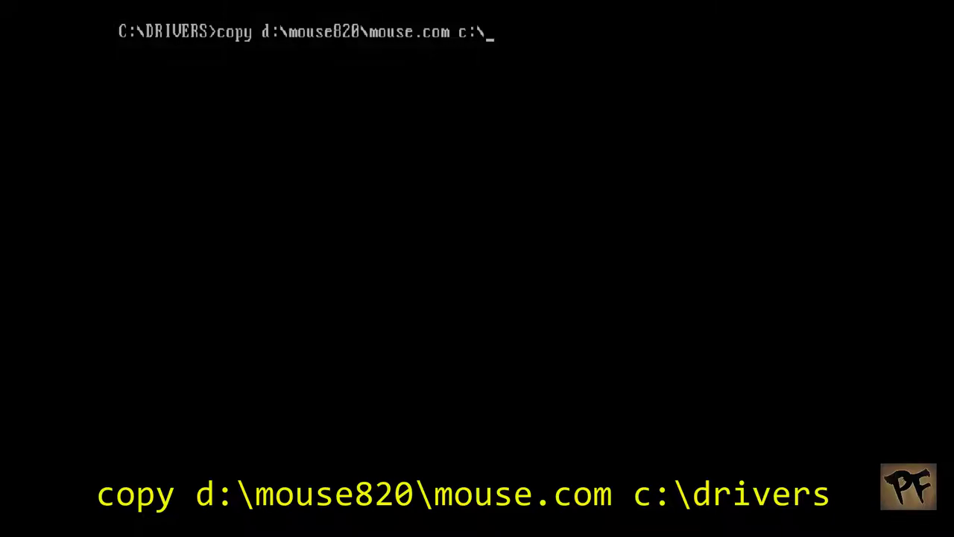
text(drivers)
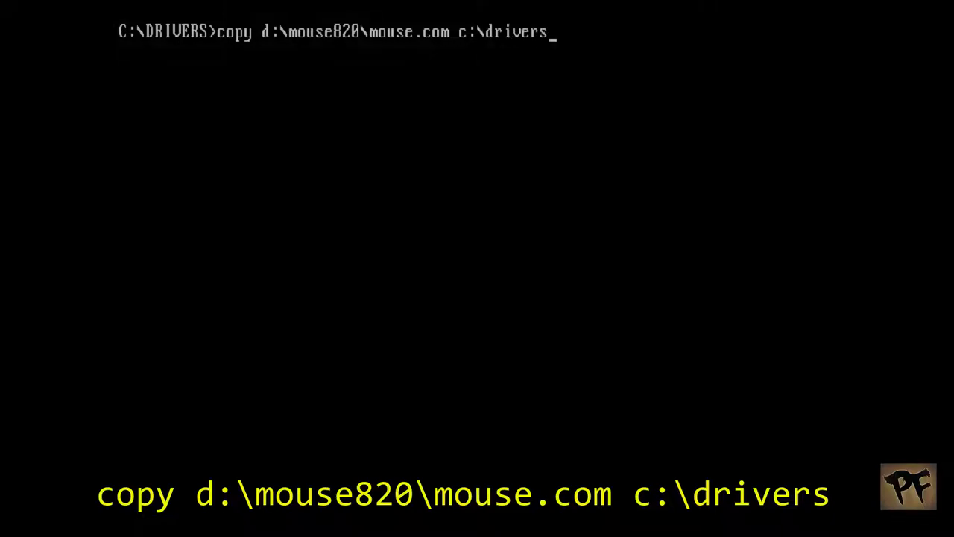
key(Return)
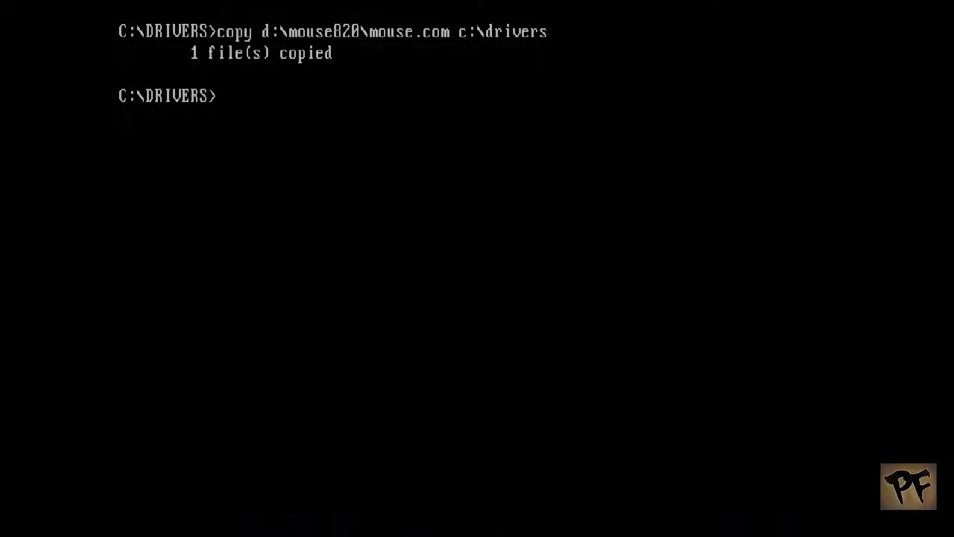
text(dir)
key(Return)
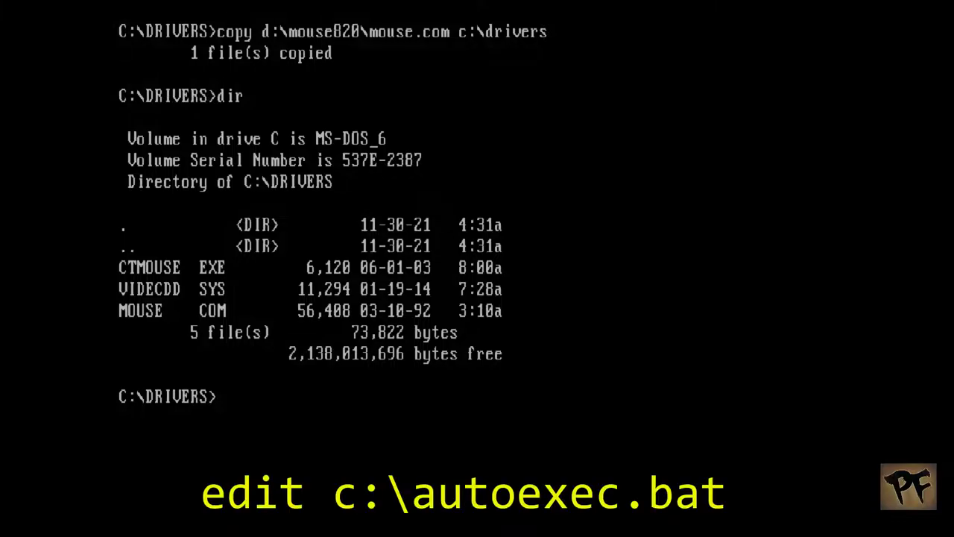
- Open c:\autoexec.bat in the MS-DOS editor
text(dit c:)
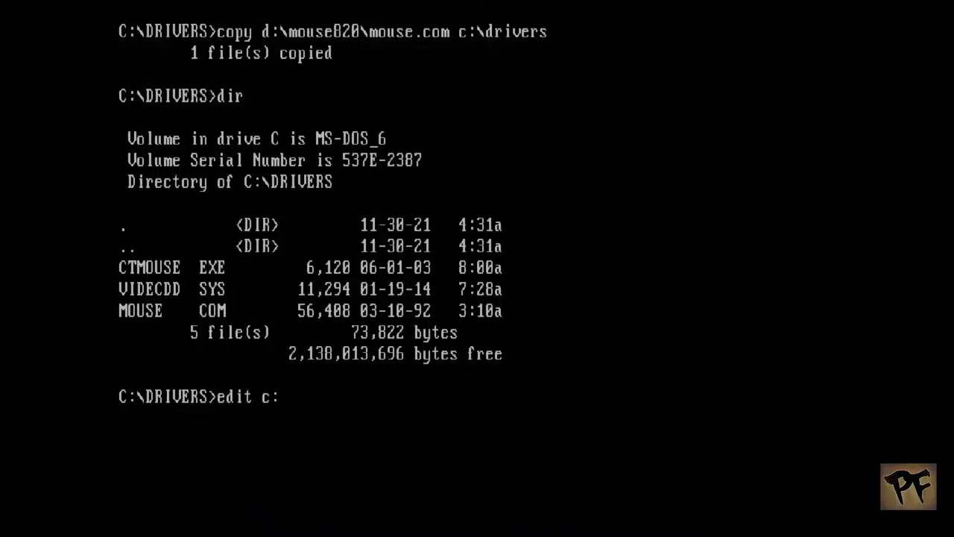
text(\autoexec.b)
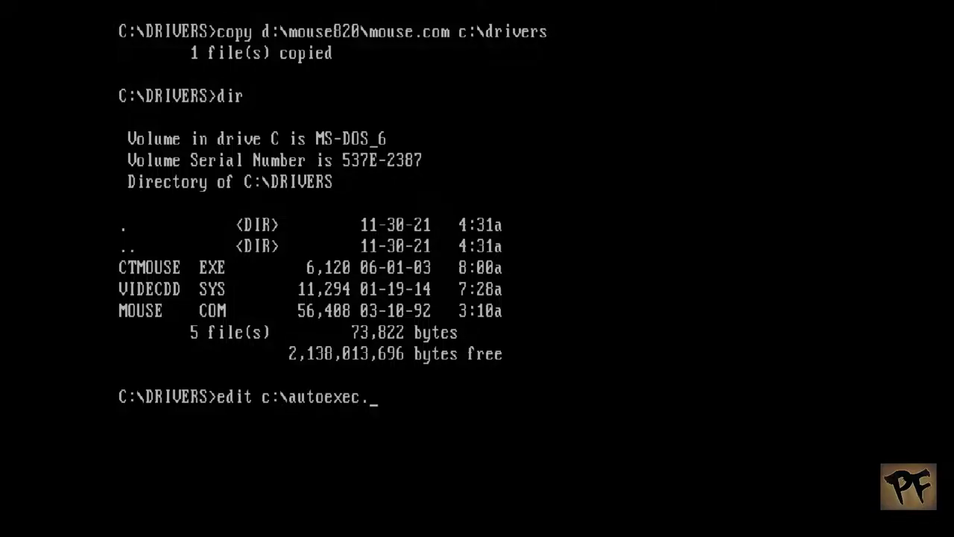
text(t)
key(Return)
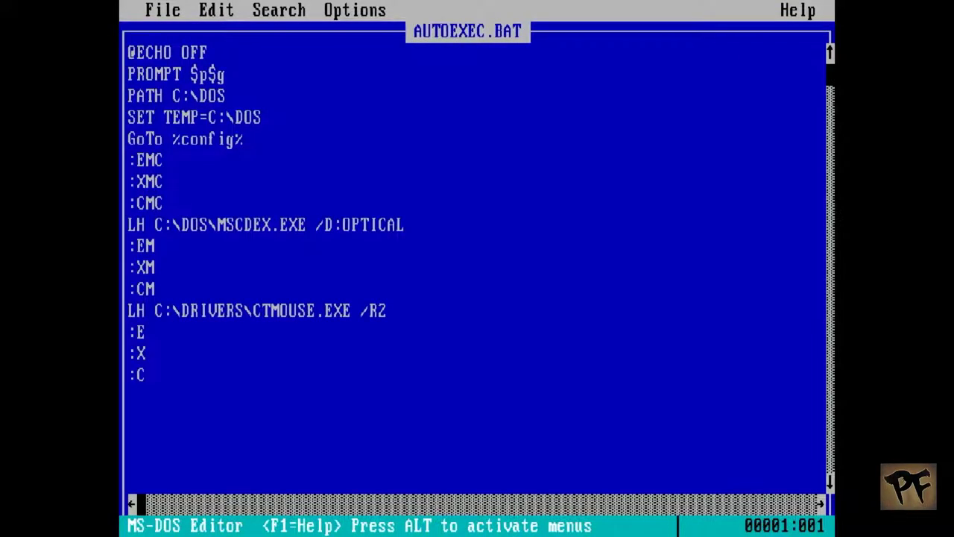
- Replace CTMOUSE.EXE with mouse.com in the LH C:\DRIVERS line below the :CM label
key(Down)
key(Down)
key(Down)
key(Down)
key(Down)
key(Down)
key(Down)
key(Down)
key(Down)
key(Down)
key(Down)
key(Down)
key(Down)
key(Down)
key(Down)
key(Up)
key(Up)
key(Up)
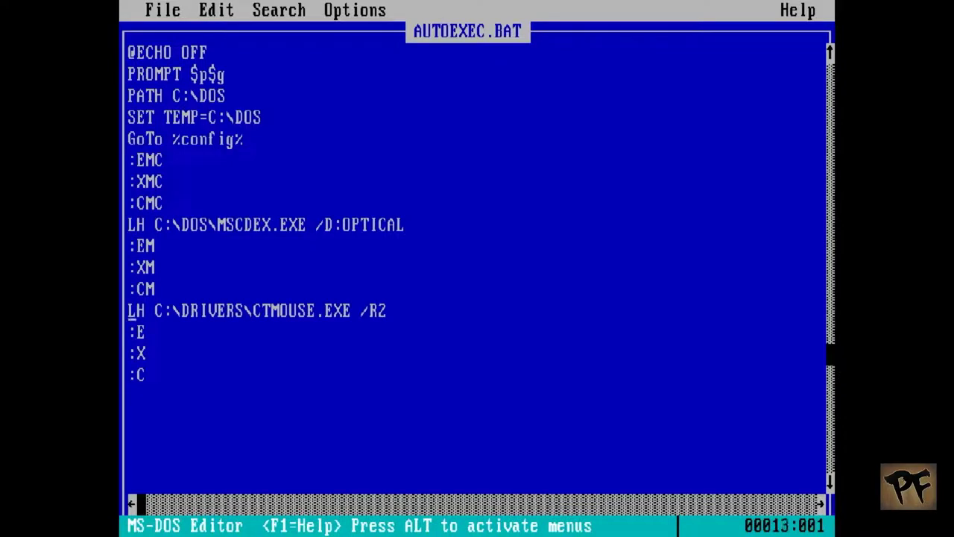
key(Right)
key(Right)
key(Right)
key(Right)
key(Right)
key(Right)
key(Right)
key(Right)
key(Right)
key(Right)
key(Right)
key(Right)
key(Right)
key(Right)
key(Right)
key(Right)
key(Right)
key(Right)
key(Right)
key(Right)
key(Right)
key(Right)
key(Delete)
key(BackSpace)
key(BackSpace)
key(BackSpace)
key(BackSpace)
key(BackSpace)
key(BackSpace)
key(BackSpace)
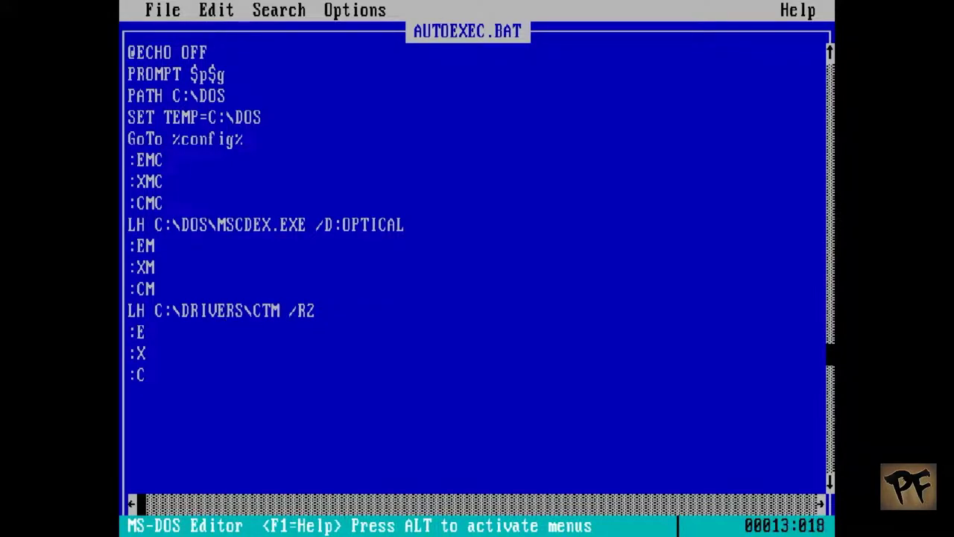
key(BackSpace)
key(BackSpace)
key(BackSpace)
text(mous)
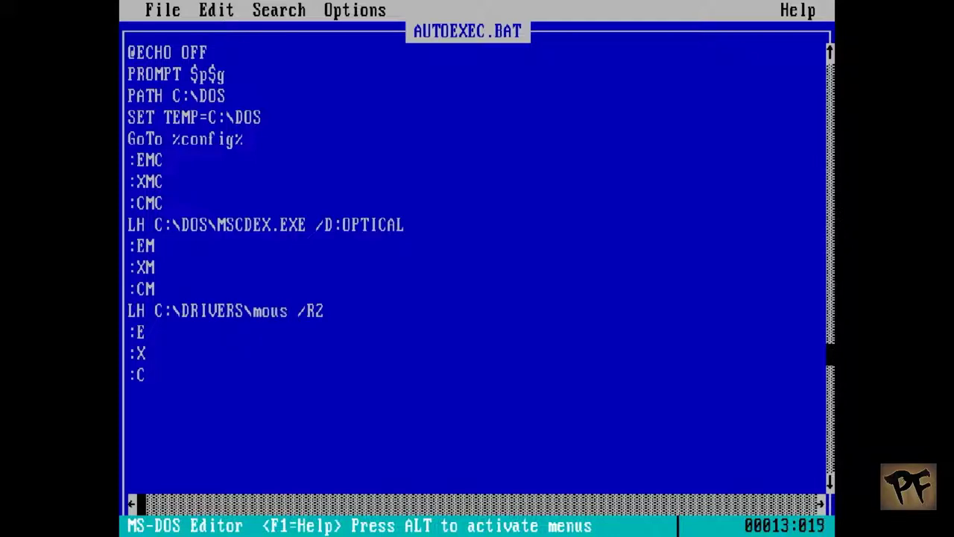
text(e.com)
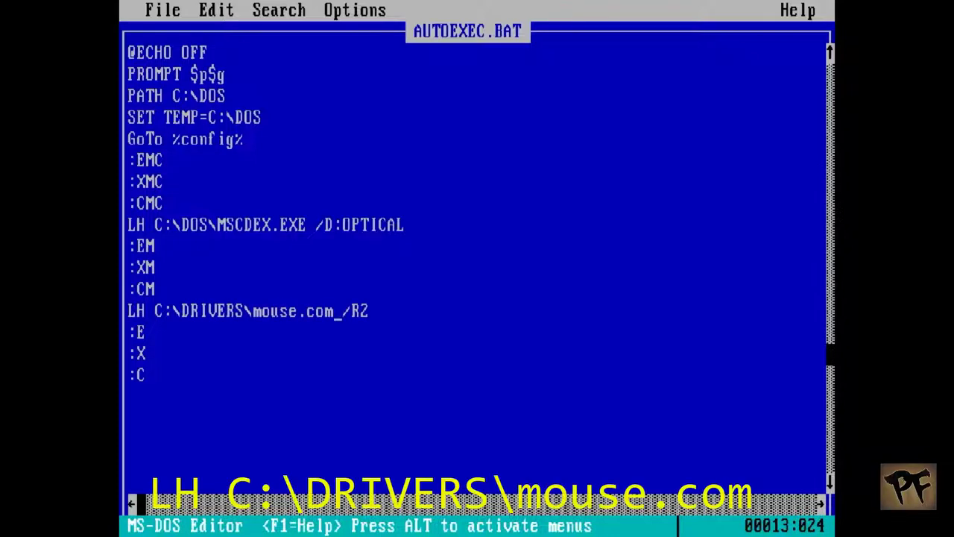
- Remove the /R2 switch so the mouse driver line reads LH C:\DRIVERS\mouse.com
key(Right)
key(Right)
key(Right)
key(Right)
key(BackSpace)
key(BackSpace)
key(BackSpace)
key(BackSpace)
- Save AUTOEXEC.BAT, exit the editor and clear the screen
key(alt)
key(Return)
key(Down)
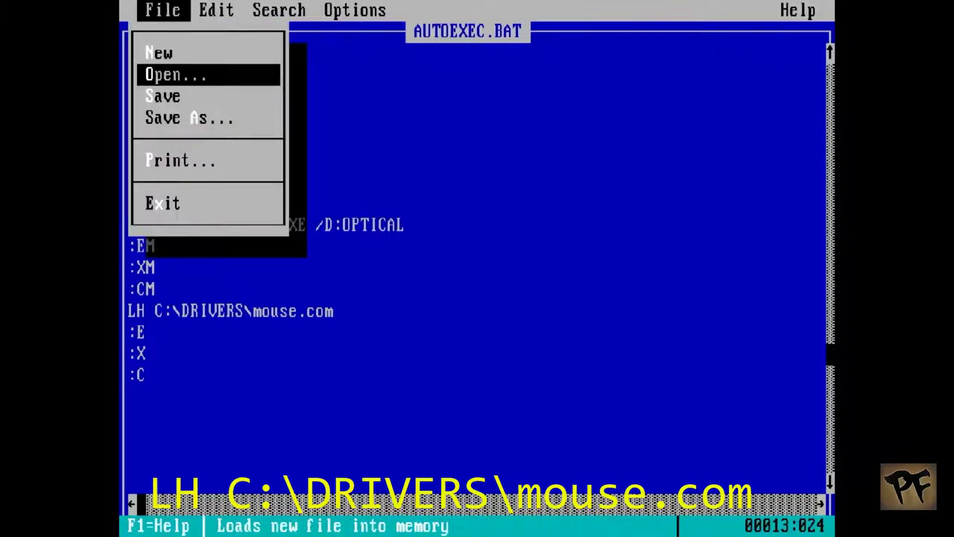
key(Down)
key(Return)
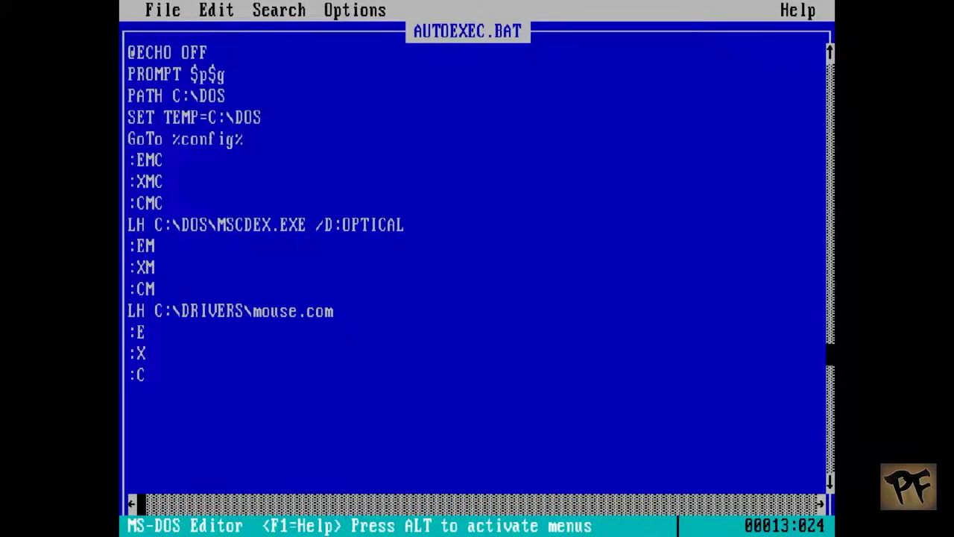
key(alt+f)
key(Up)
key(Return)
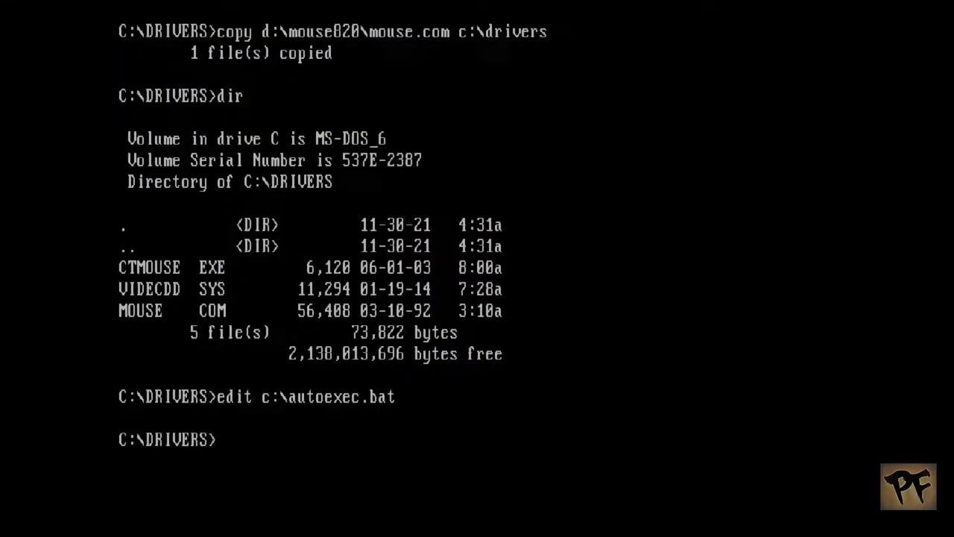
text(cls)
key(Return)
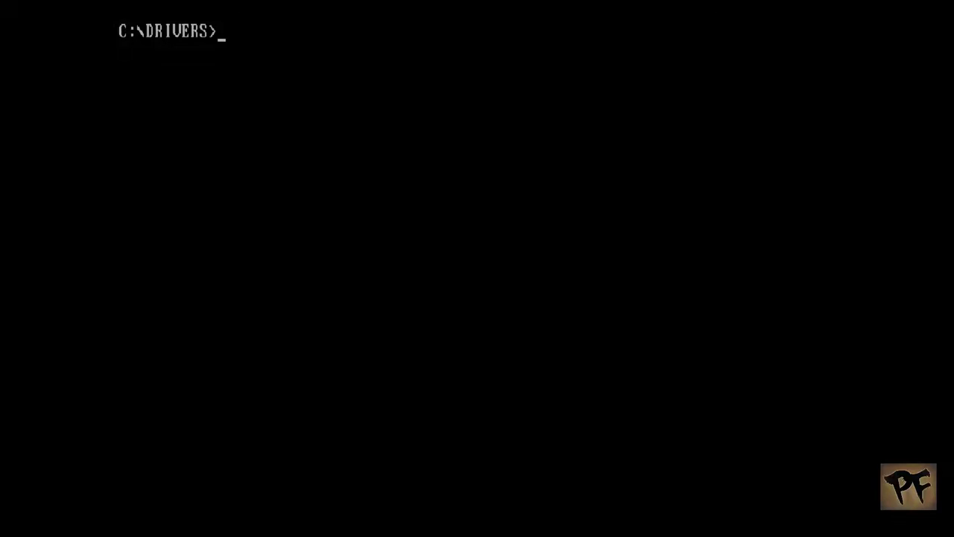
- Reset the AO486 core with Reset and apply HDD, and boot with Expanded memory + Mouse + CD-ROM, continuing past the EMM386 pause
key(F12)
key(Up)
key(Up)
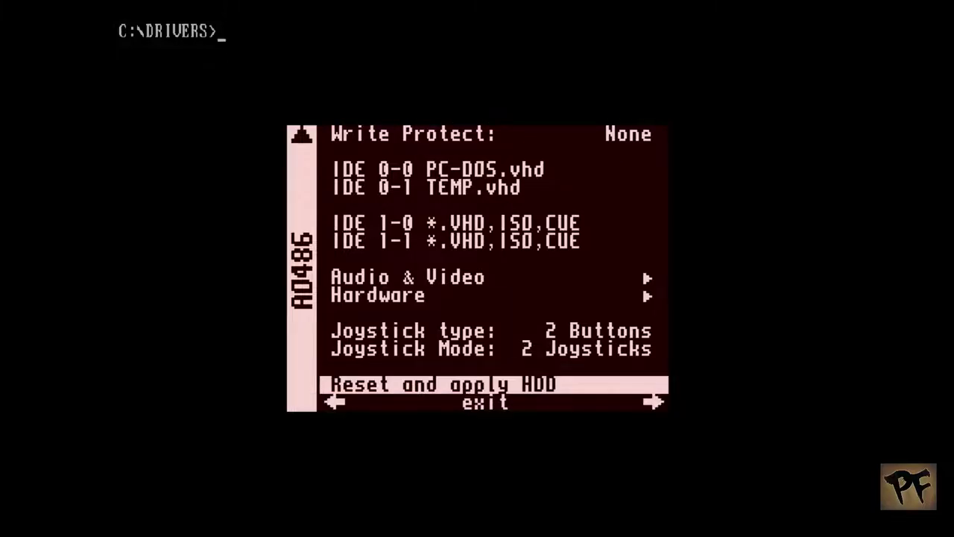
key(Return)
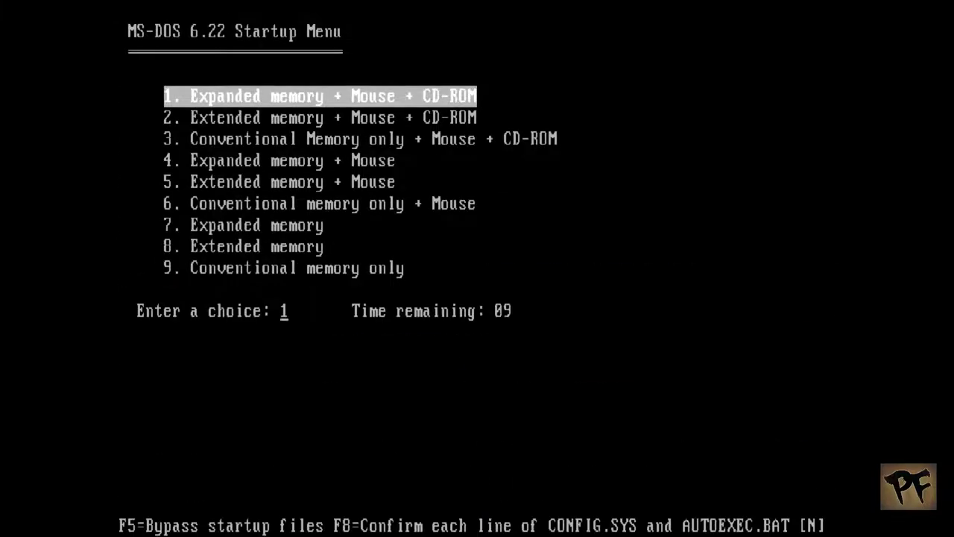
key(Return)
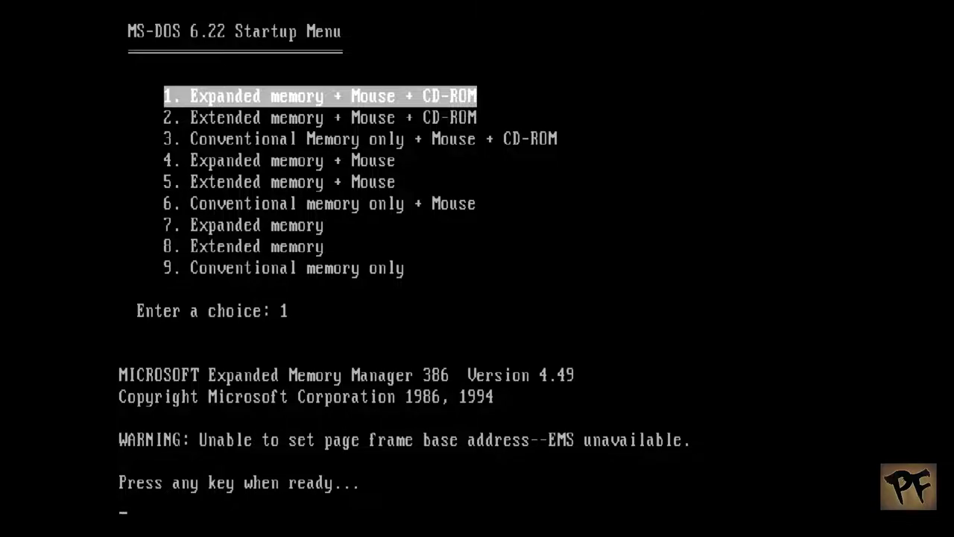
key(Return)
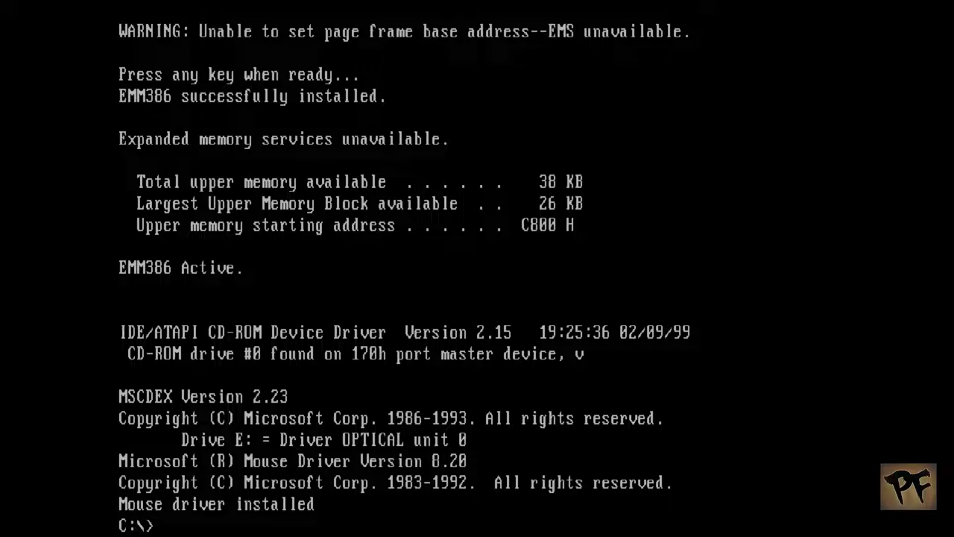
- Clear the screen and open config.sys in the MS-DOS editor
text(cls)
key(Return)
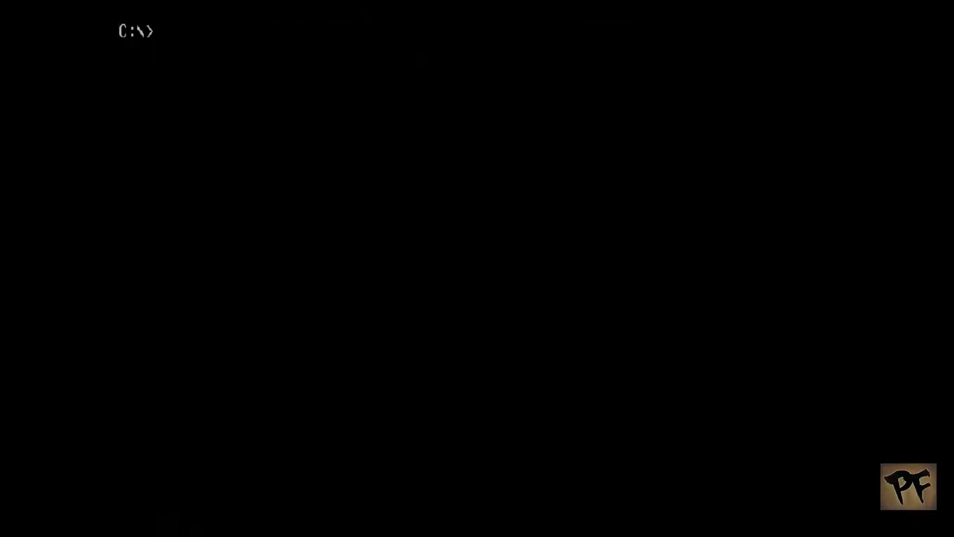
text(edit )
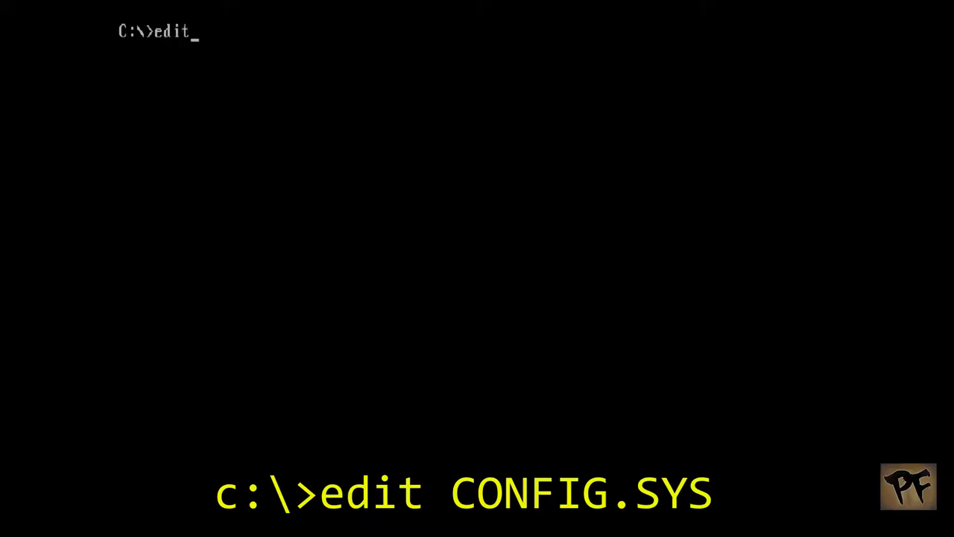
text(config.sys)
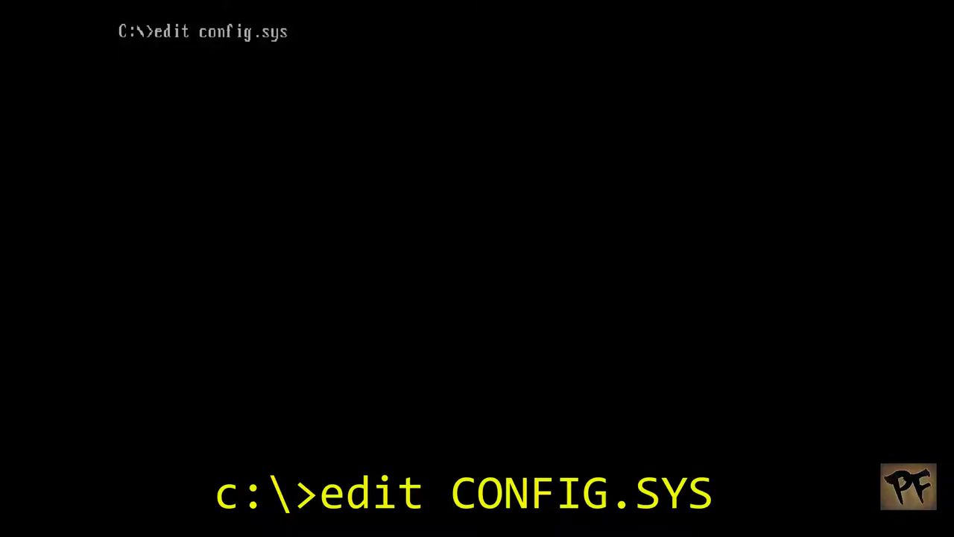
key(Return)
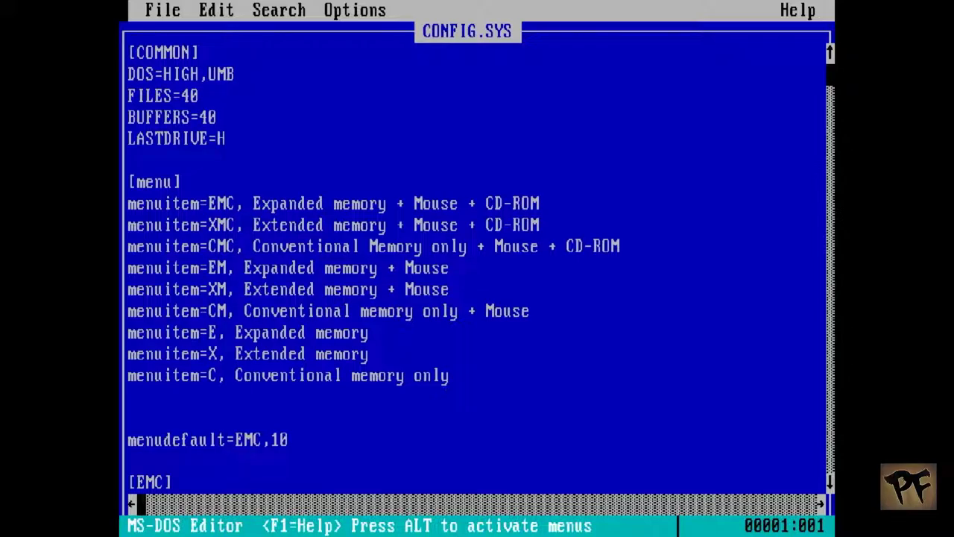
- Copy the DEVICE=C:\DOS\EMM386.EXE RAM line in the [EMC] section of CONFIG.SYS
key(Down)
key(Down)
key(Down)
key(Down)
key(Down)
key(Down)
key(Down)
key(Down)
key(Down)
key(Down)
key(Down)
key(Down)
key(Down)
key(Down)
key(Down)
key(Down)
key(Down)
key(Down)
key(Down)
key(Down)
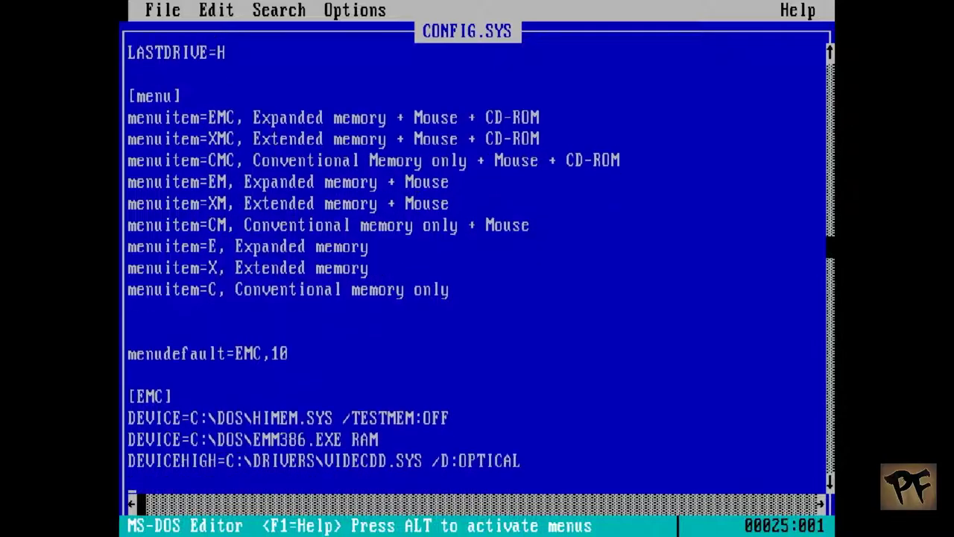
key(Up)
key(Up)
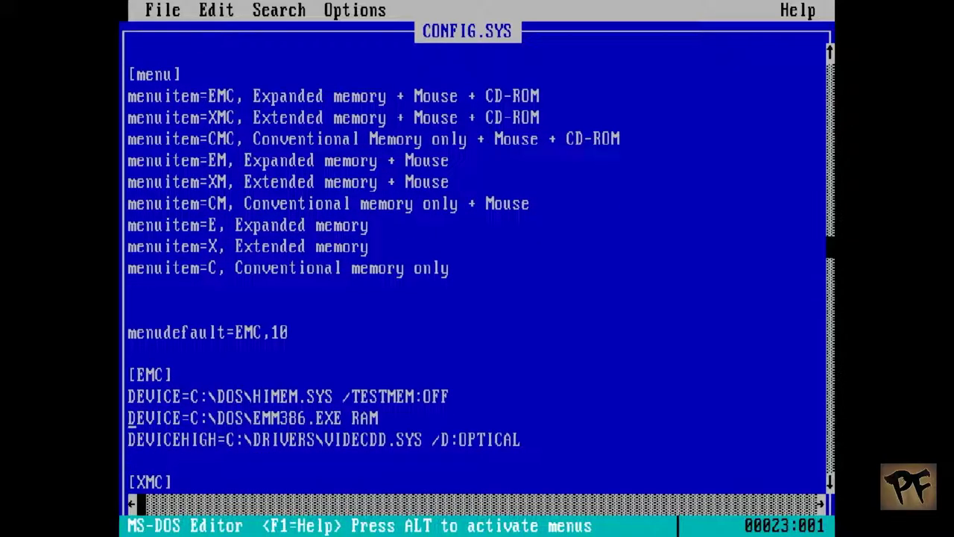
key(shift+Right)
key(shift+Right)
key(shift+Right)
key(shift+Right)
key(shift+Right)
key(shift+Right)
key(shift+Right)
key(shift+Right)
key(shift+Right)
key(shift+Right)
key(shift+Right)
key(shift+Right)
key(shift+Right)
key(shift+Right)
key(shift+Right)
key(shift+Right)
key(shift+Right)
key(shift+Right)
key(shift+Right)
key(shift+Right)
key(shift+Right)
key(shift+Right)
key(shift+Right)
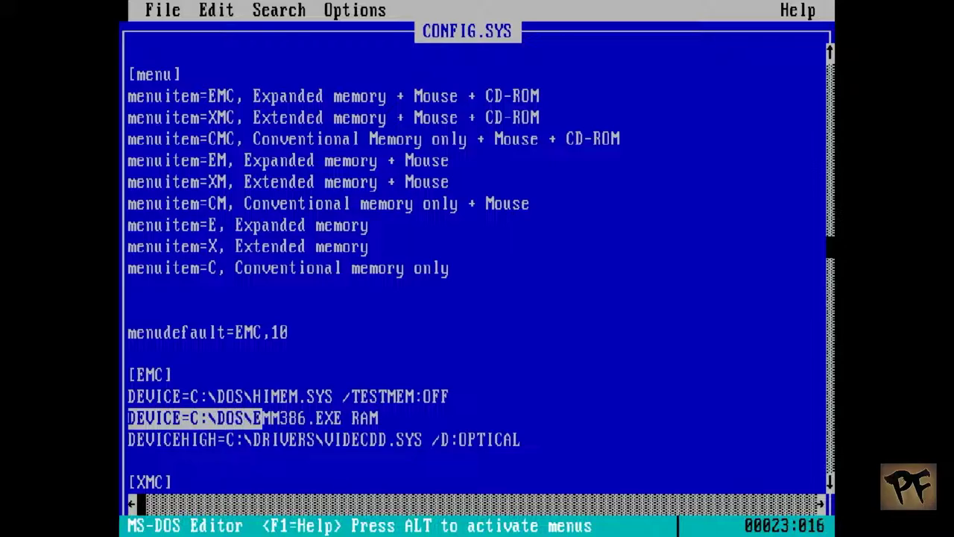
key(shift+Right)
key(shift+Right)
key(shift+Right)
key(shift+Right)
key(shift+Right)
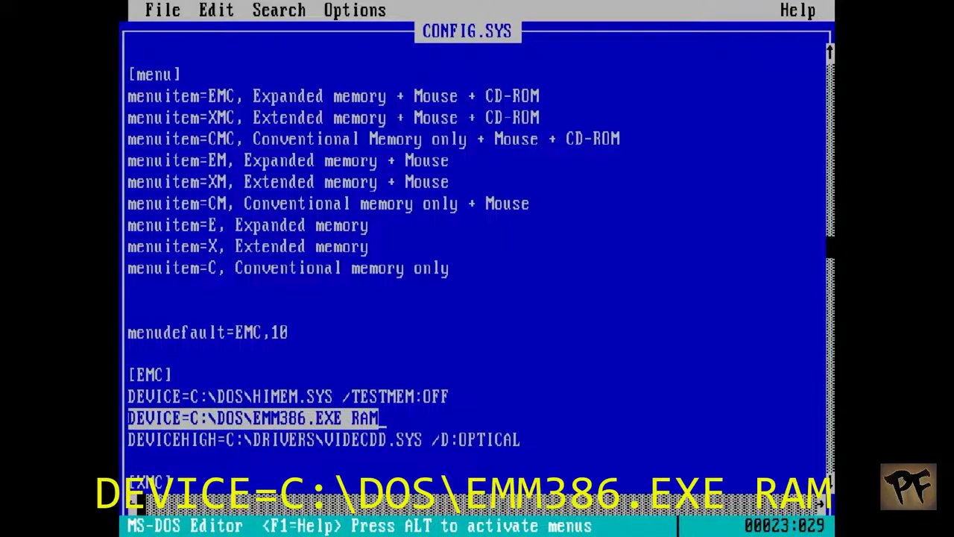
key(alt)
key(Right)
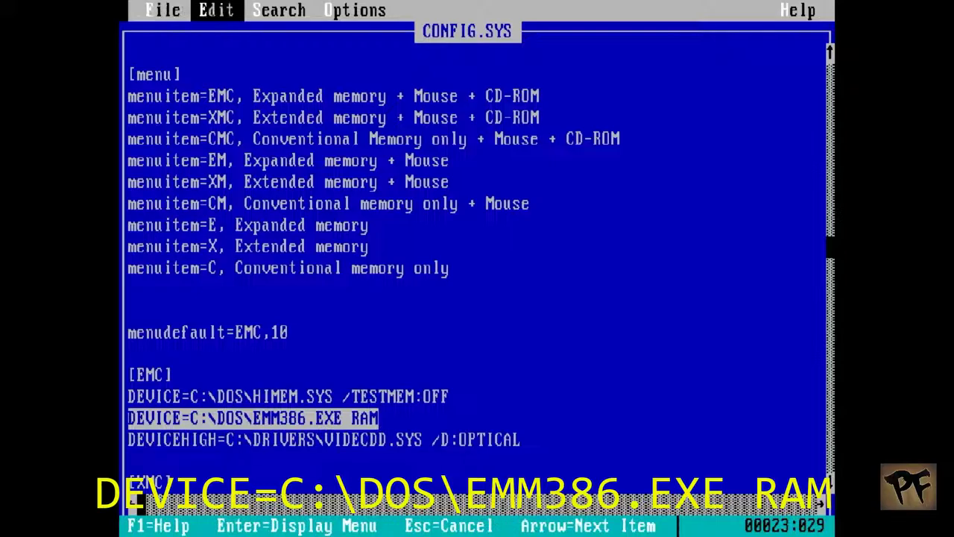
key(Return)
key(Down)
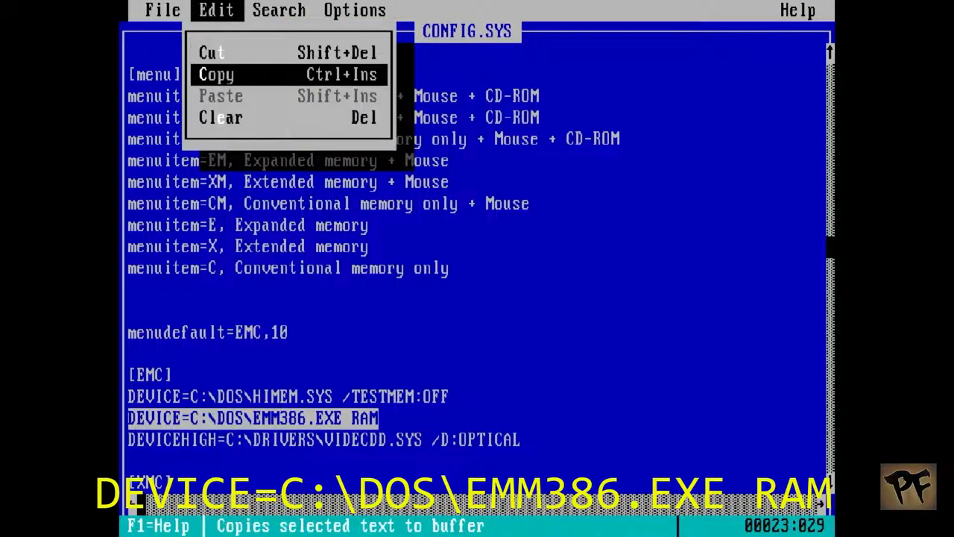
key(Return)
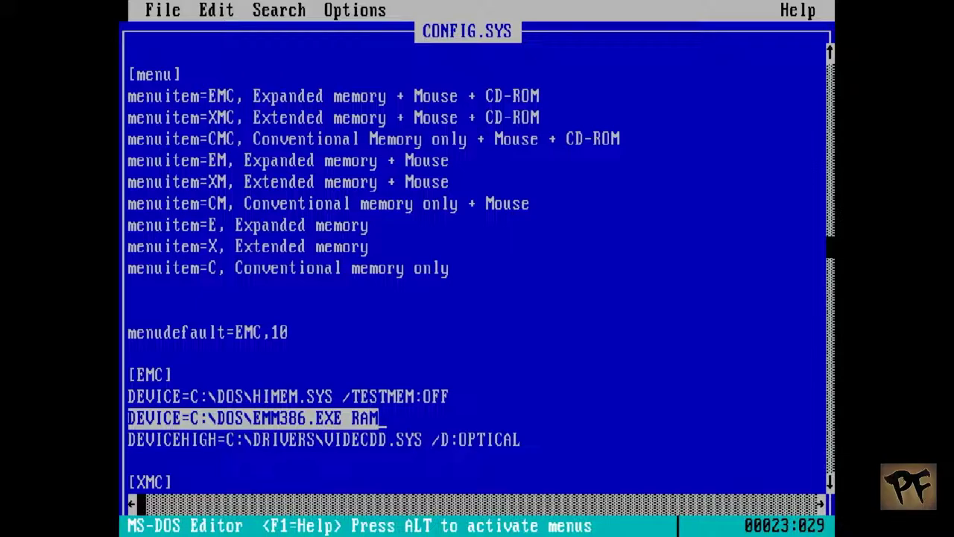
- Insert a new line below the EMM386 line in [EMC] and paste the copied line into it
key(Right)
key(Return)
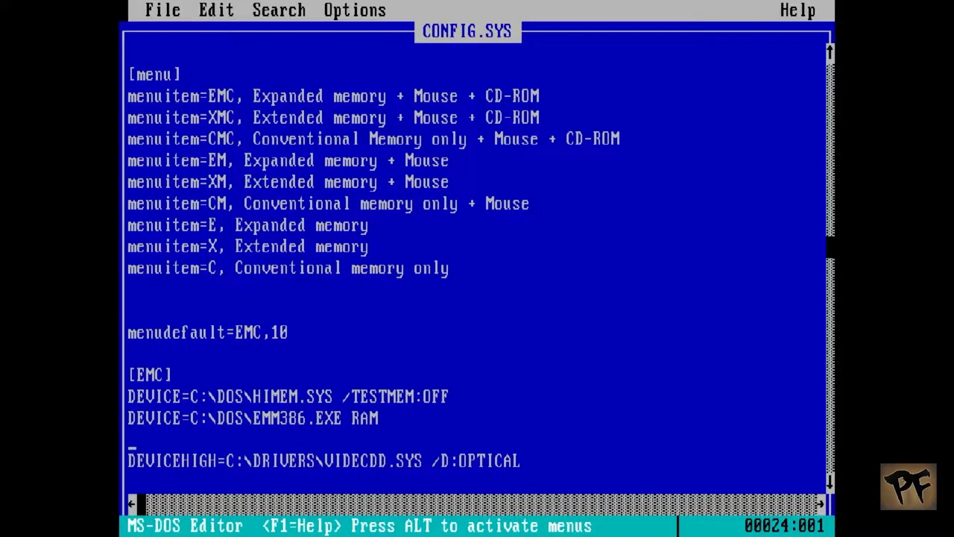
key(alt)
key(Right)
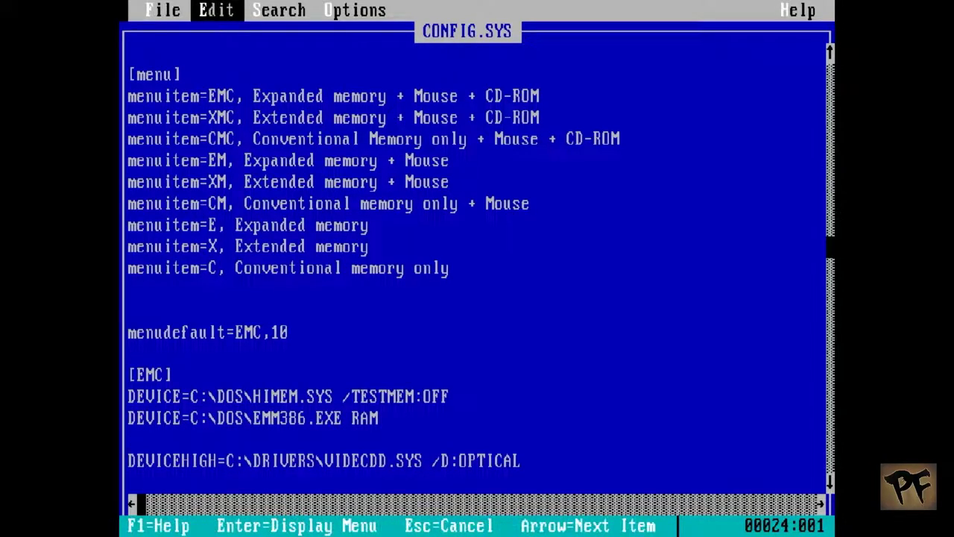
key(Down)
key(Down)
key(Down)
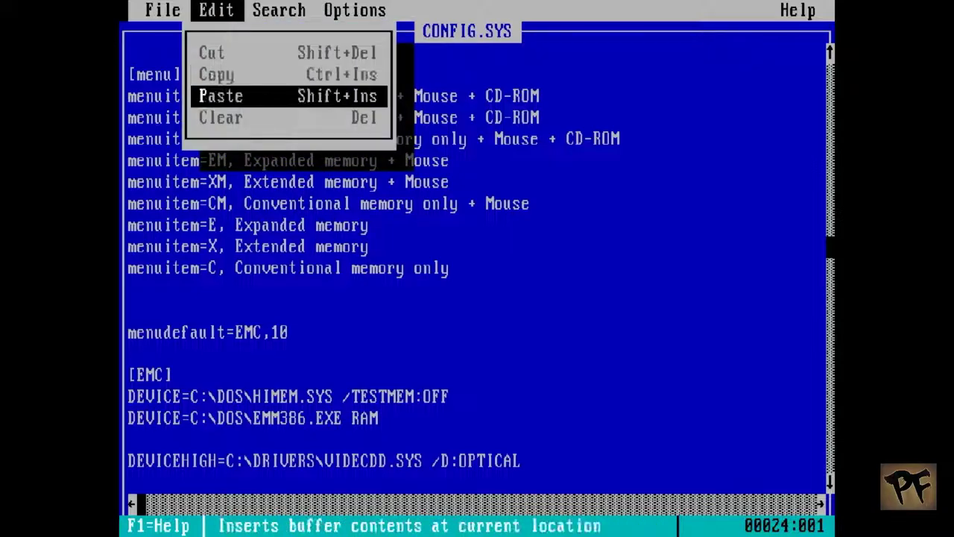
key(Return)
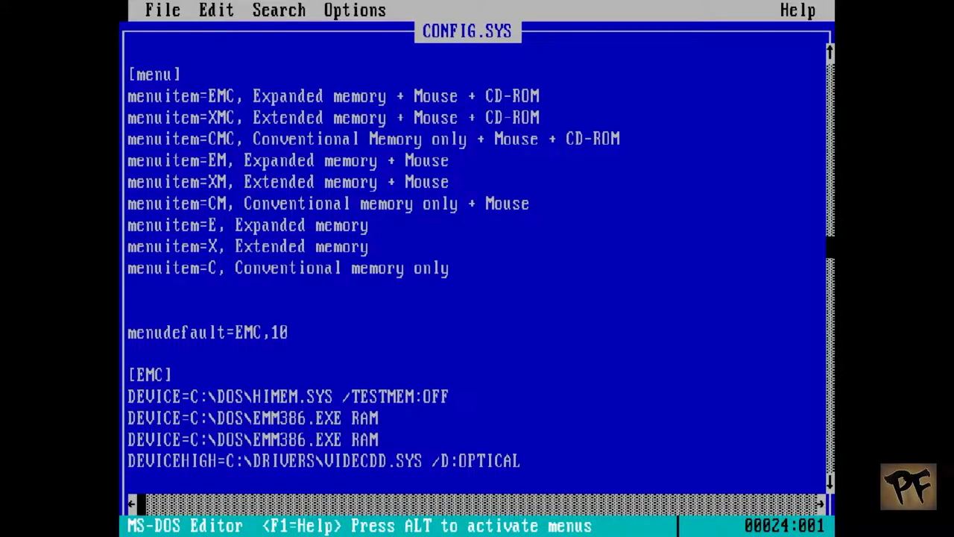
- Comment out the first EMM386 line in [EMC] with REM and go to the duplicate line below it
key(Up)
text(REM)
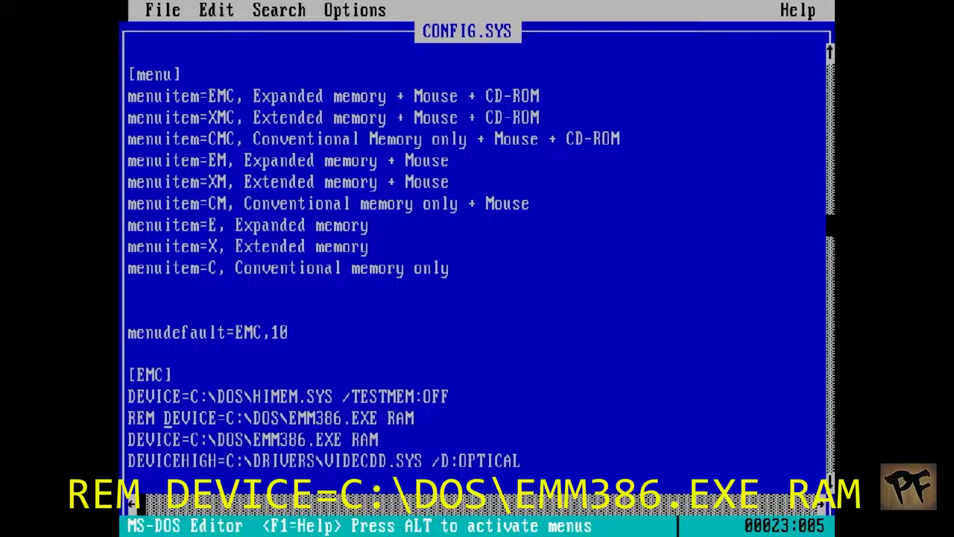
key(Down)
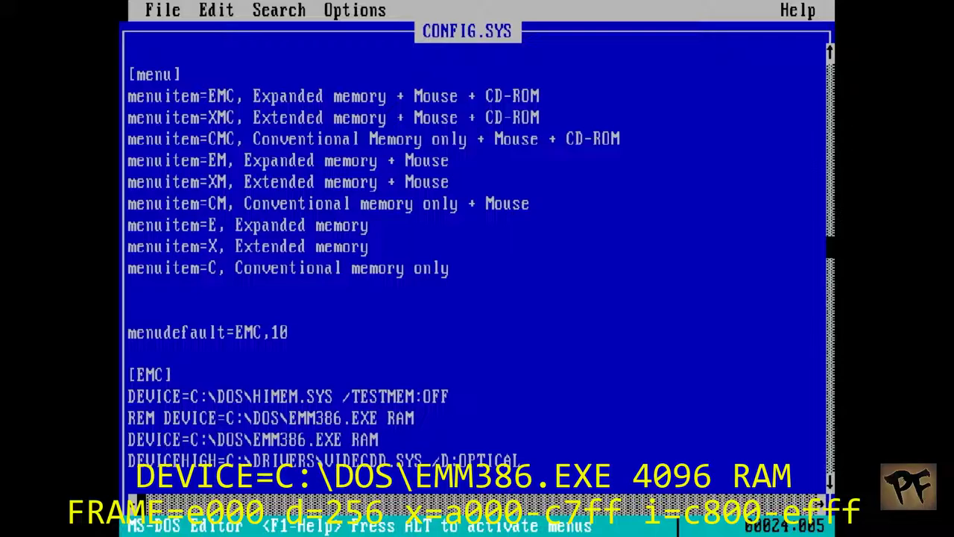
- Delete EMM386.EXE RAM from the end of the duplicate line in [EMC], keeping DEVICE=C:\DOS\
key(Right)
key(Right)
key(Right)
key(Right)
key(Right)
key(Right)
key(Right)
key(Right)
key(Right)
key(Right)
key(Right)
key(Right)
key(Right)
key(Right)
key(Right)
key(Right)
key(Right)
key(Right)
key(Right)
key(Right)
key(Right)
key(Right)
key(Right)
key(Right)
key(BackSpace)
key(BackSpace)
key(BackSpace)
key(BackSpace)
key(BackSpace)
key(BackSpace)
key(BackSpace)
key(BackSpace)
key(BackSpace)
key(BackSpace)
key(BackSpace)
key(BackSpace)
key(BackSpace)
key(BackSpace)
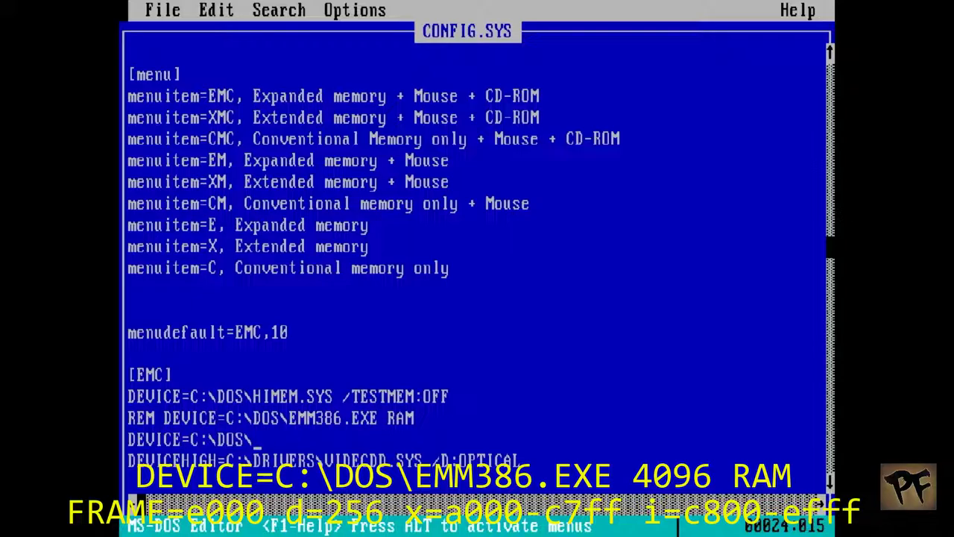
- Complete the DEVICE=C:\DOS\ line in [EMC] with emm386.exee 4096 RAM FRAME=e000 d=256 x=a000-c7ff i=c800-efff
text(emm386)
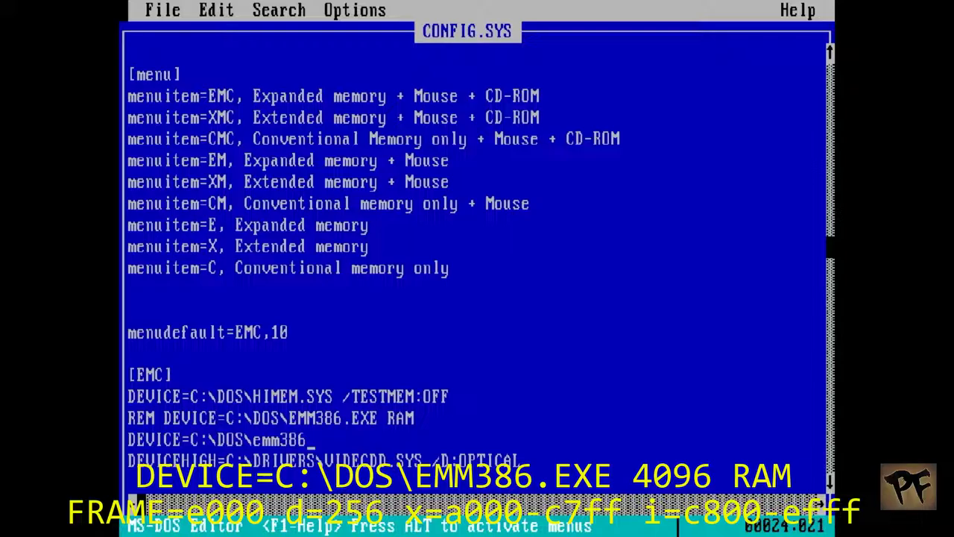
text(.exee 4)
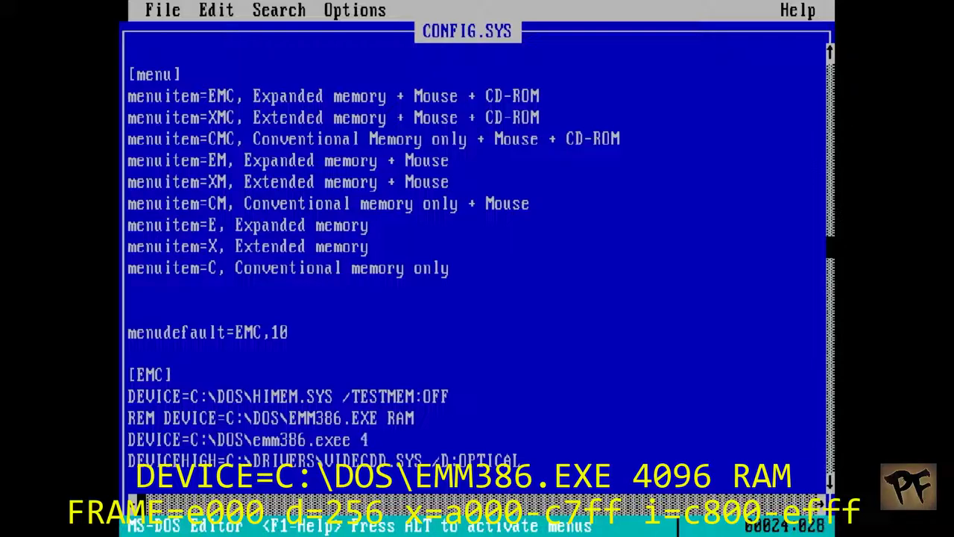
text(096 RAM)
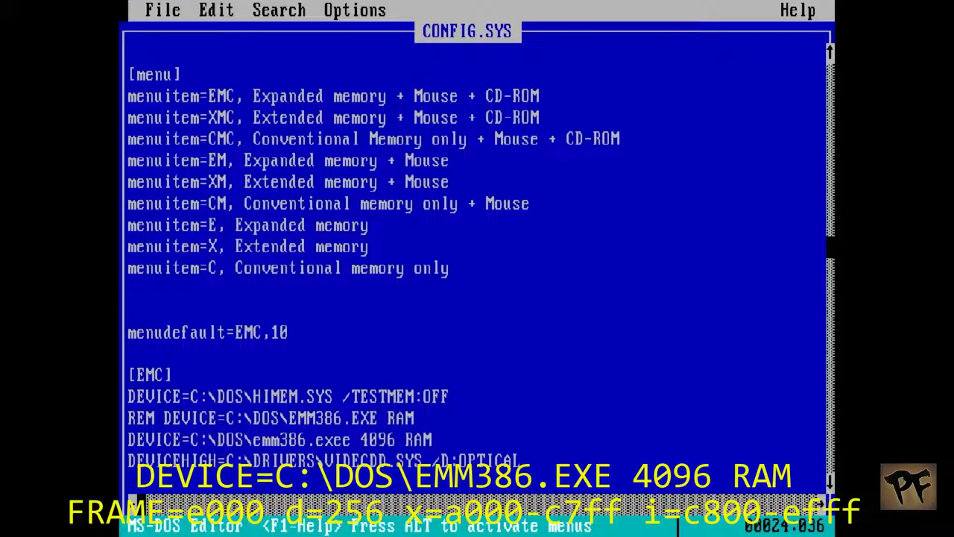
text( FRAME)
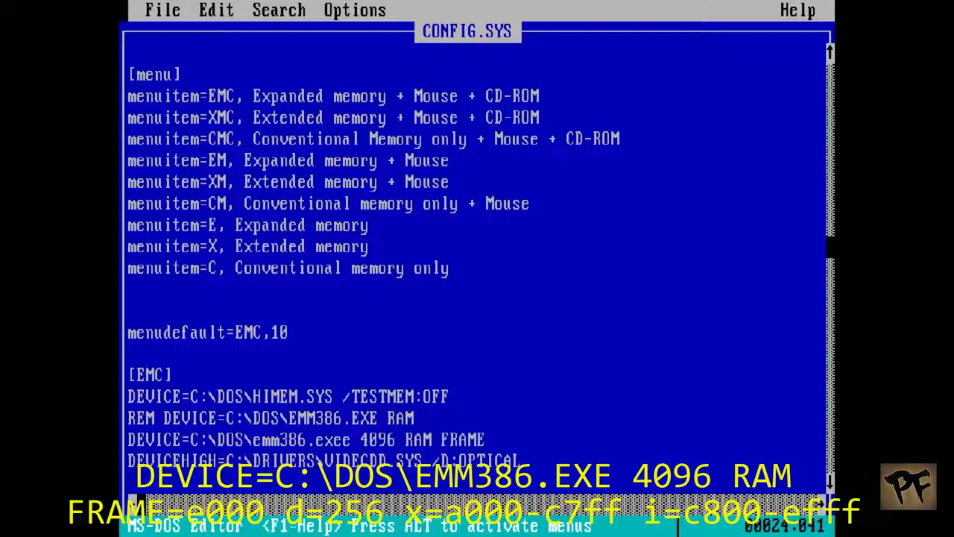
text(=e000 d=)
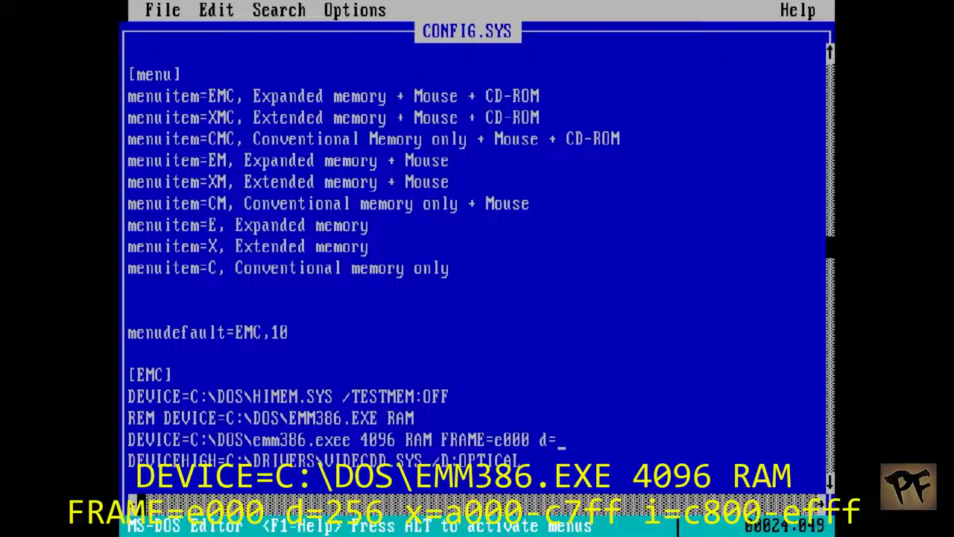
text(256 x)
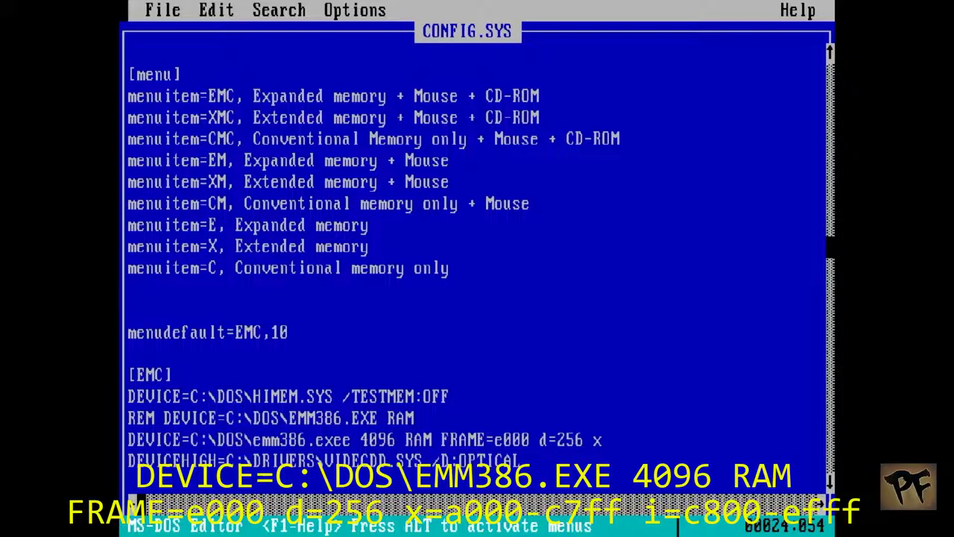
text(=a000-)
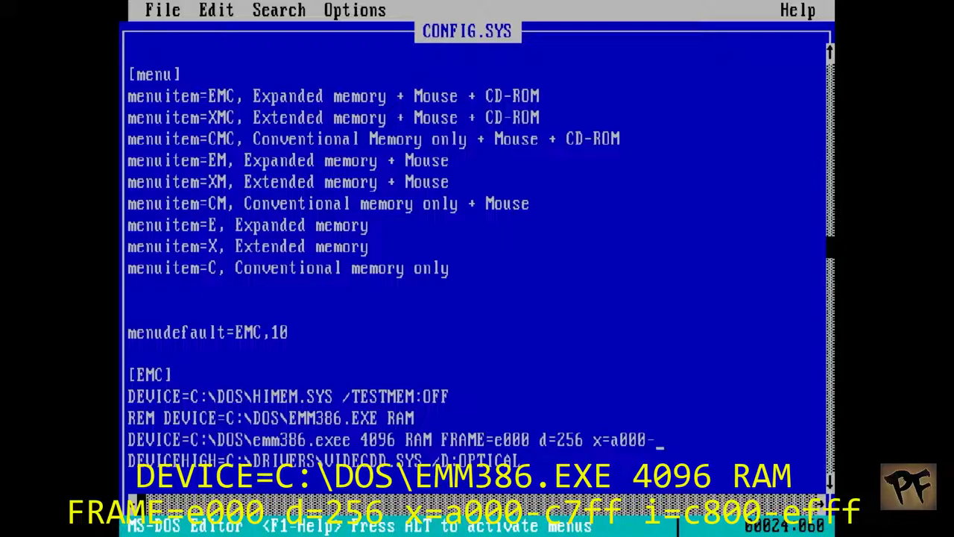
text(c7ff i=c800)
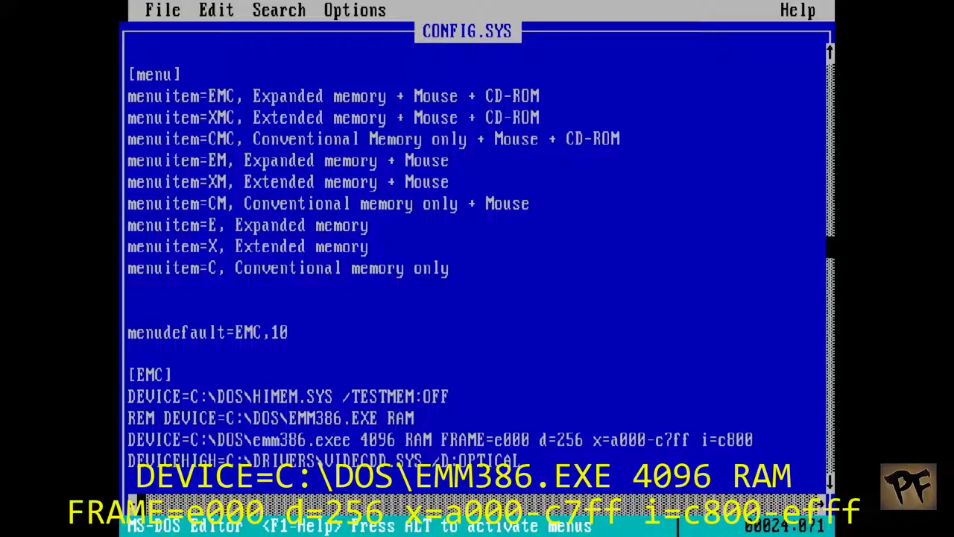
text(-efff)
- Select the whole new emm386 line with the 4096 RAM and FRAME=e000 options in [EMC] and copy it
key(shift+Left)
key(shift+Left)
key(shift+Left)
key(shift+Left)
key(shift+Left)
key(shift+Left)
key(shift+Left)
key(shift+Left)
key(shift+Left)
key(shift+Left)
key(shift+Left)
key(shift+Left)
key(shift+Left)
key(shift+Left)
key(shift+Left)
key(shift+Left)
key(shift+Left)
key(shift+Left)
key(shift+Left)
key(shift+Left)
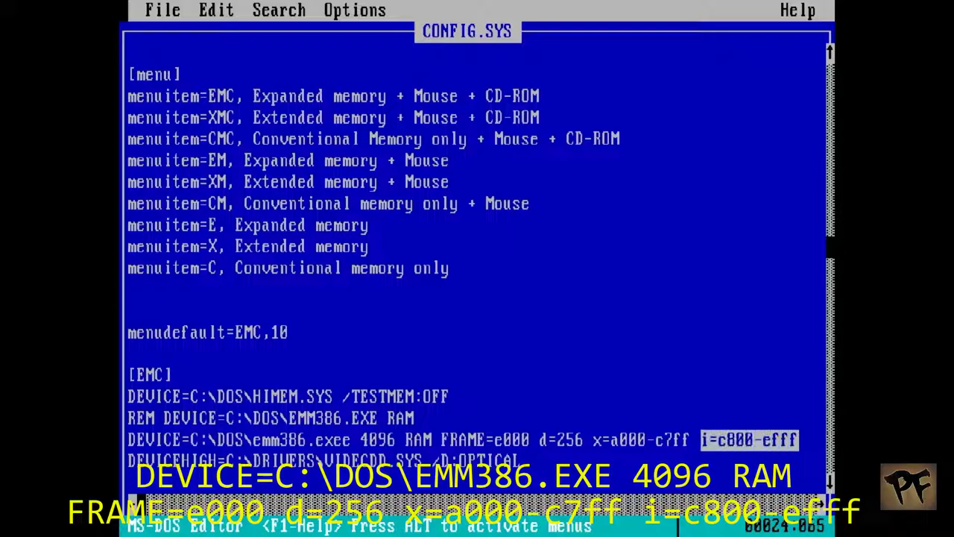
key(shift+Left)
key(shift+Left)
key(shift+Left)
key(shift+Left)
key(shift+Left)
key(shift+Left)
key(shift+Left)
key(shift+Left)
key(shift+Left)
key(shift+Left)
key(shift+Left)
key(shift+Left)
key(shift+Left)
key(shift+Left)
key(shift+Left)
key(shift+Left)
key(shift+Left)
key(shift+Left)
key(shift+Left)
key(shift+Left)
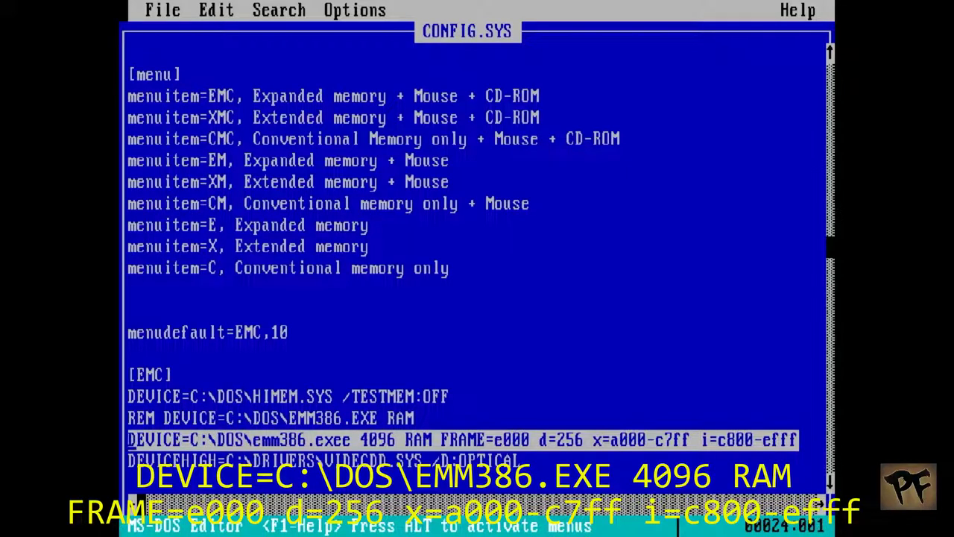
key(alt)
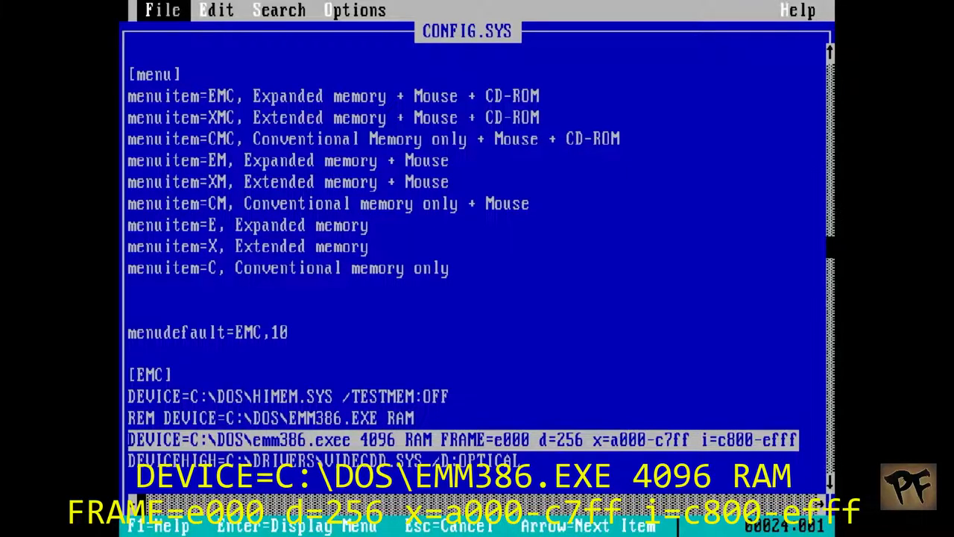
key(Right)
key(Return)
key(Down)
key(Return)
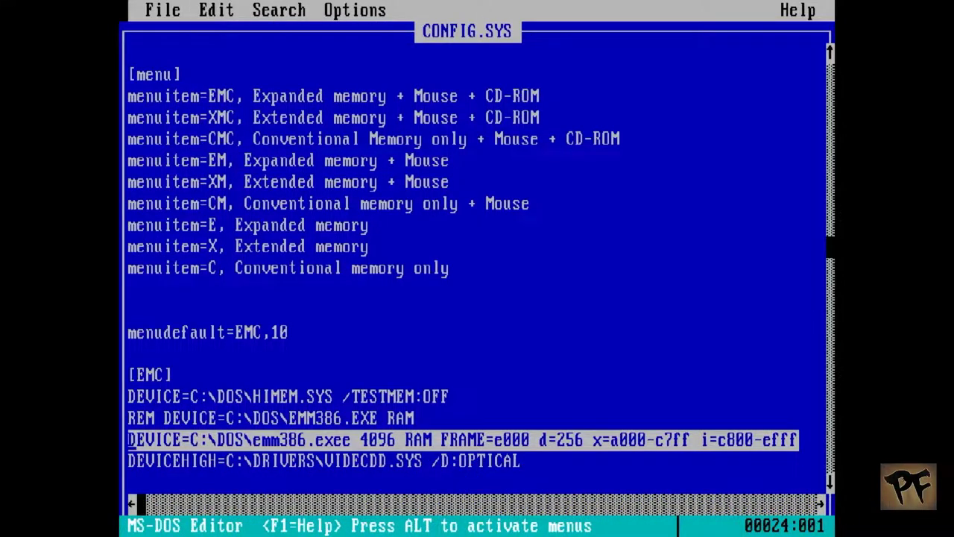
- Comment out the DEVICE=C:\DOS\EMM386.EXE RAM line in the [EM] section with REM
key(Down)
key(Down)
key(Down)
key(Down)
key(Down)
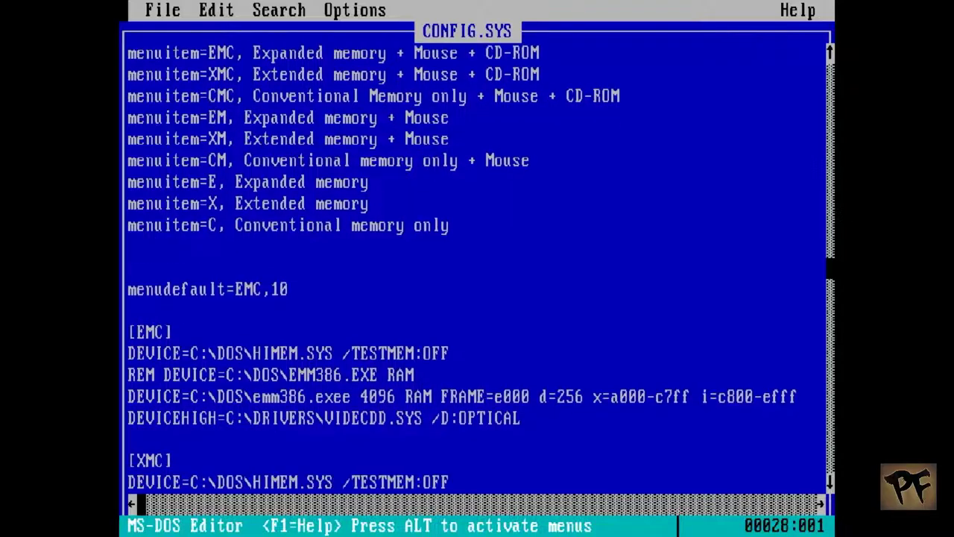
key(Down)
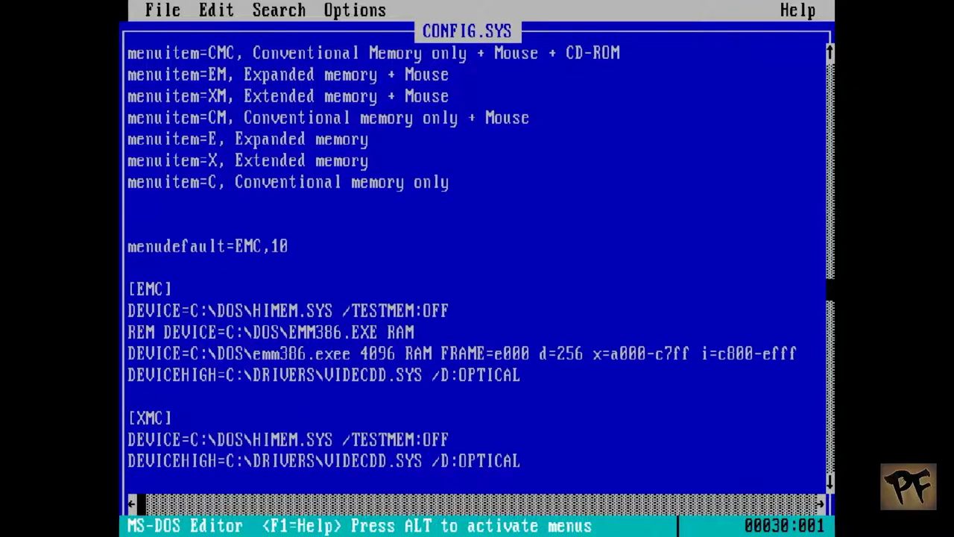
key(Down)
key(Down)
key(Down)
key(Down)
key(Down)
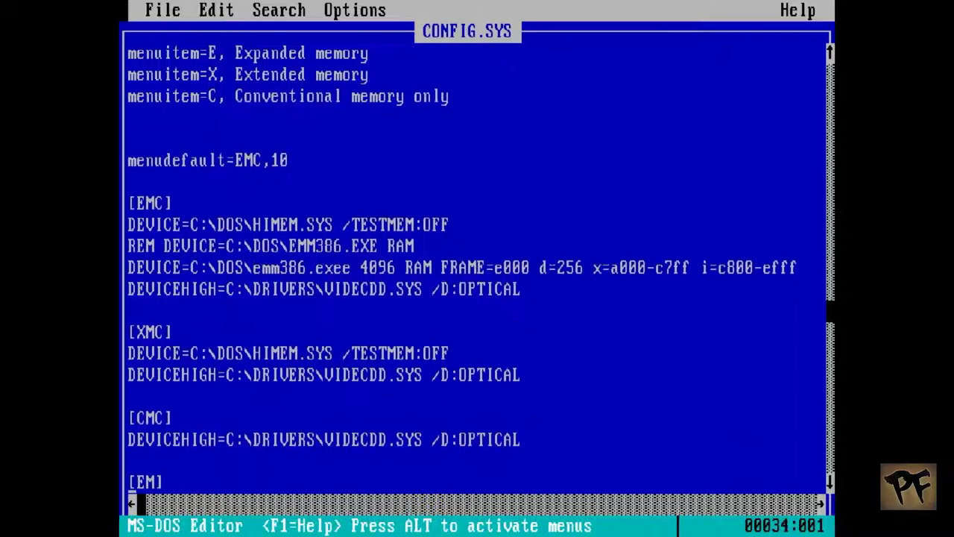
key(Down)
key(Down)
key(Down)
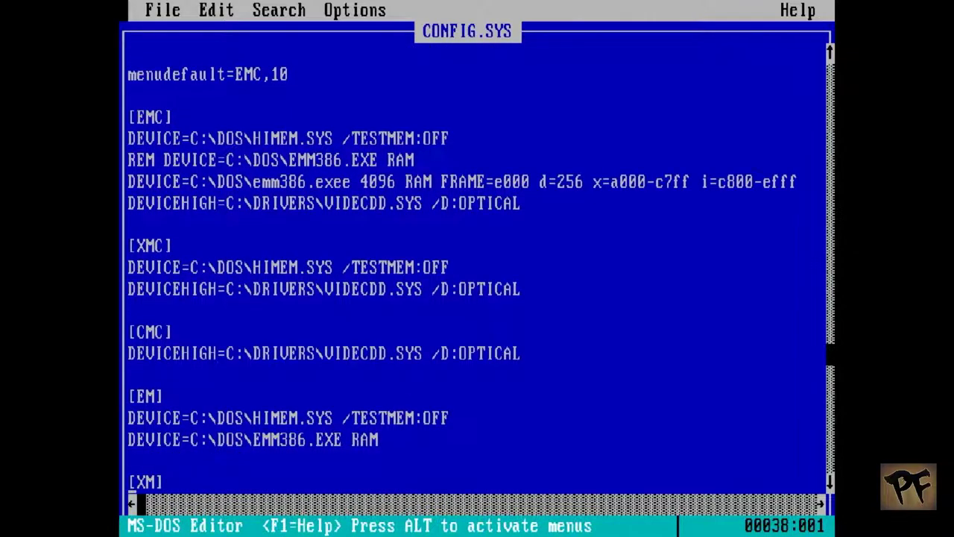
key(Up)
key(Up)
text(REM)
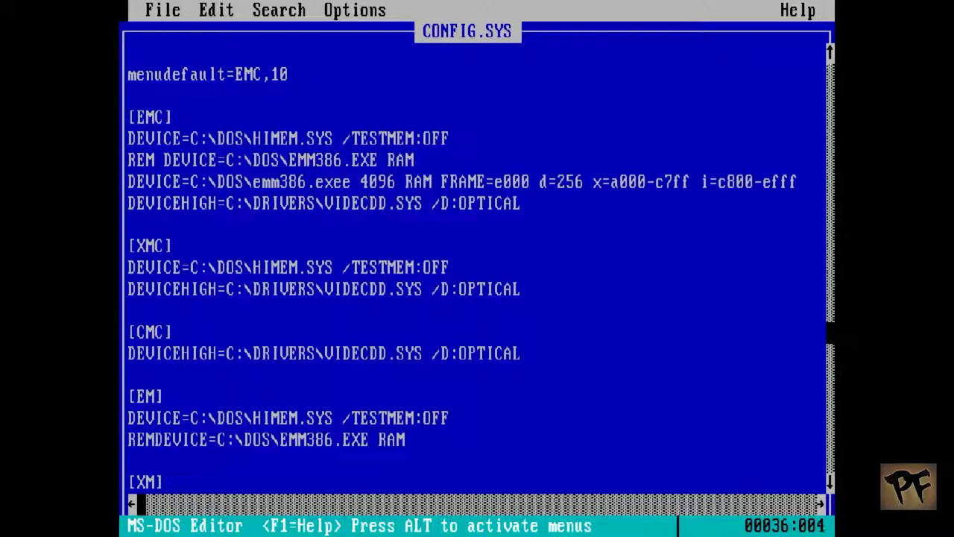
- Insert a new line below the commented EMM386 line in [EM] and paste the copied emm386 line into it
key(Right)
key(Right)
key(Right)
key(Right)
key(Right)
key(Right)
key(Right)
key(Right)
key(Right)
key(Right)
key(Right)
key(Right)
key(Right)
key(Right)
key(Right)
key(Right)
key(Right)
key(Right)
key(Right)
key(Right)
key(Right)
key(Right)
key(Right)
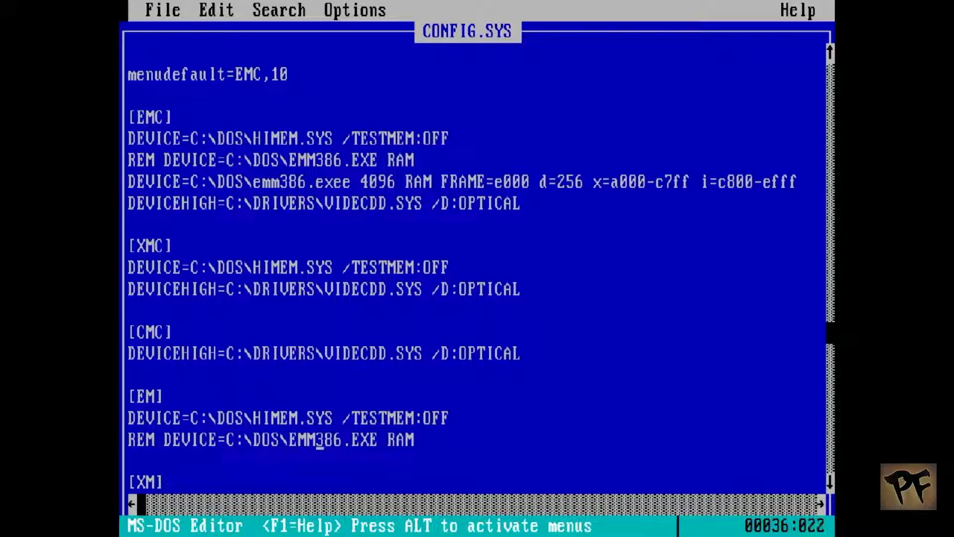
key(Return)
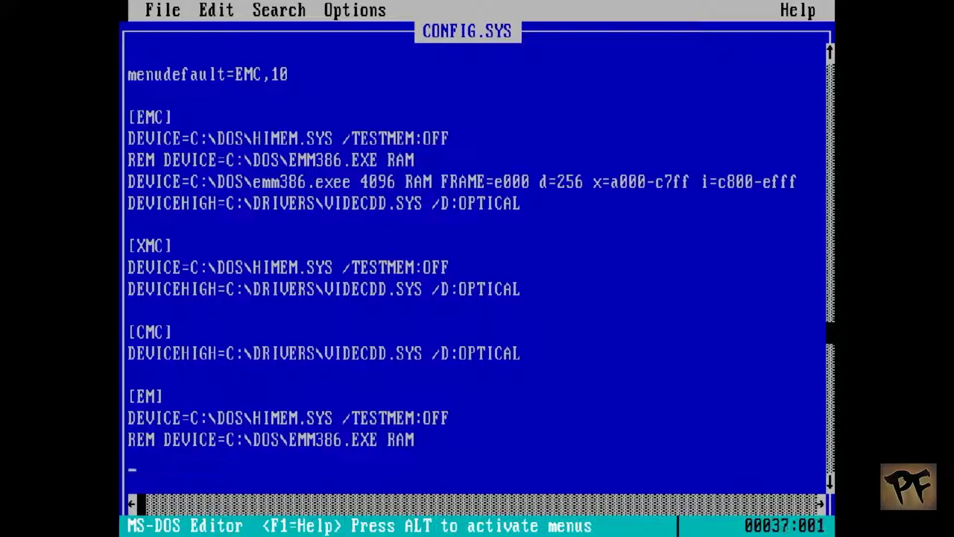
key(alt)
key(Right)
key(Return)
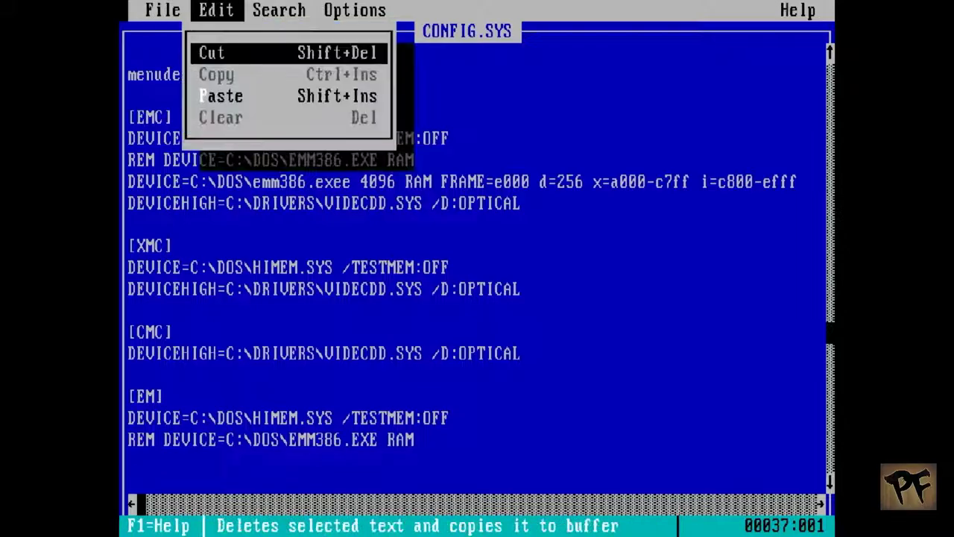
key(Down)
key(Return)
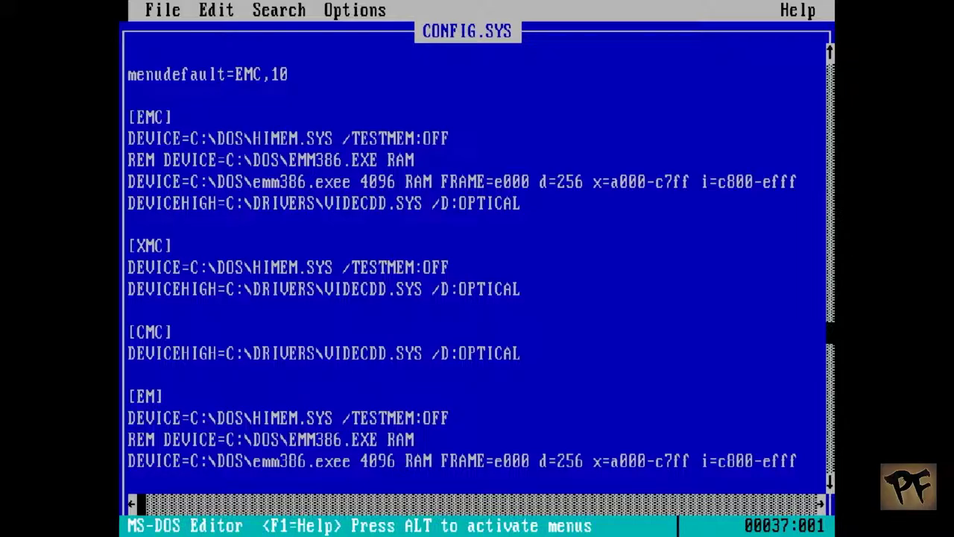
- Comment out the DEVICE=C:\DOS\EMM386.EXE RAM line in the [E] section with REM
key(Down)
key(Down)
key(Down)
key(Down)
key(Down)
key(Down)
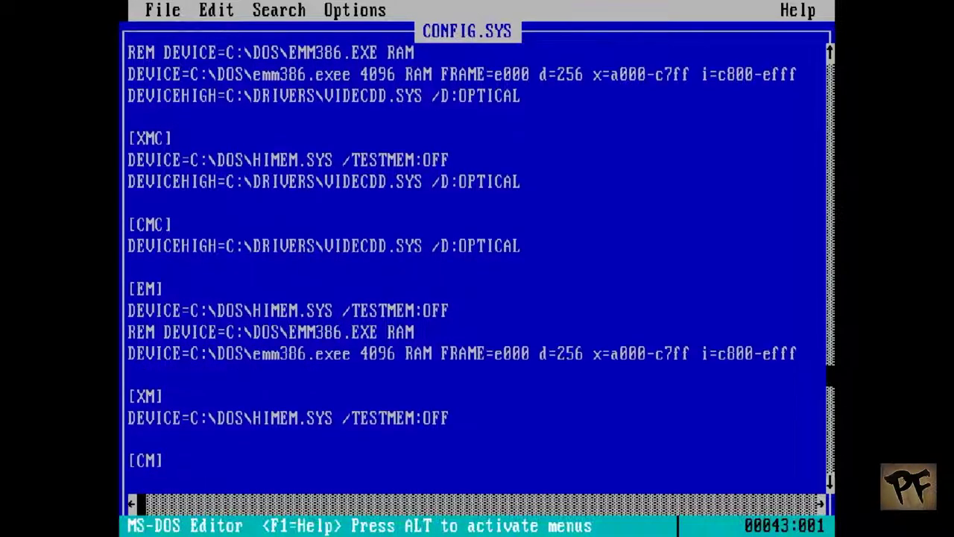
key(Down)
key(Down)
key(Down)
key(Down)
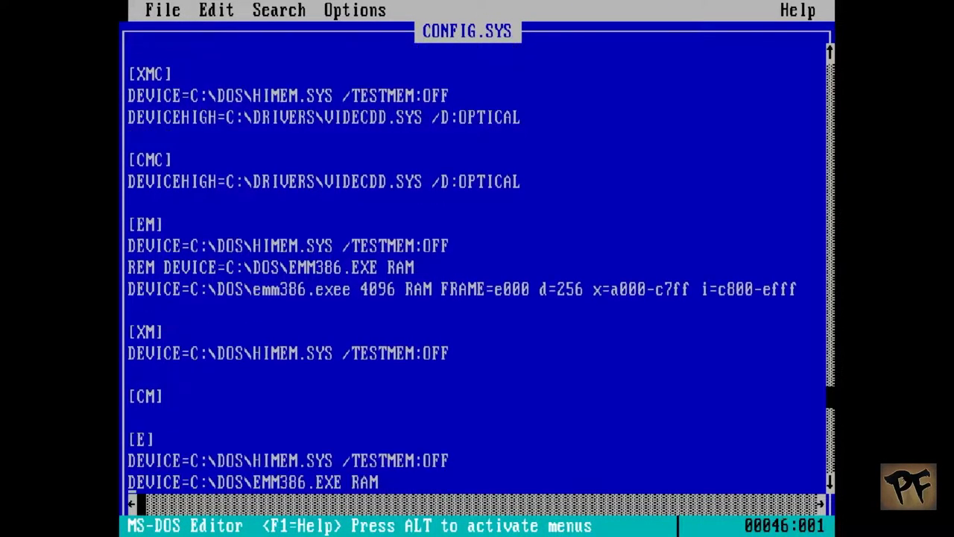
key(Up)
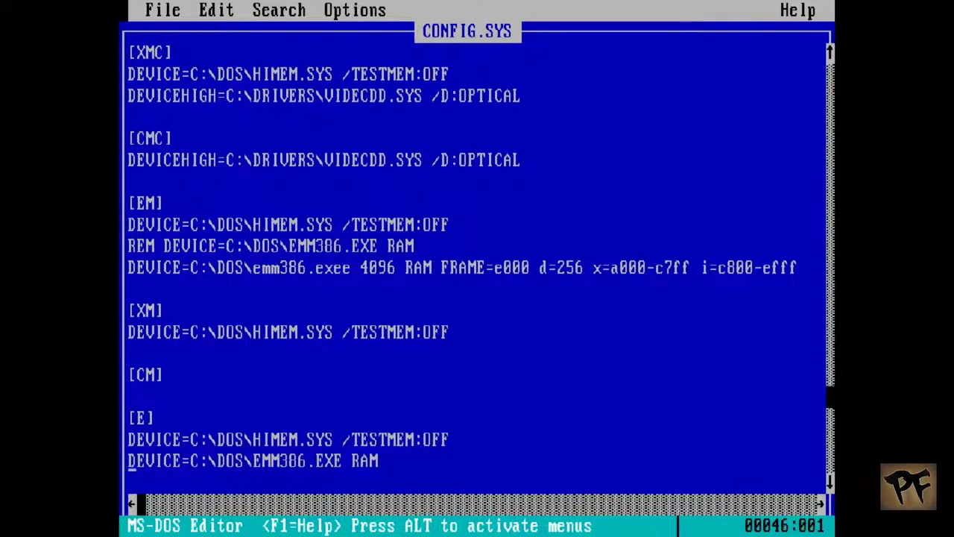
key(Up)
key(Down)
text(REM)
key(Right)
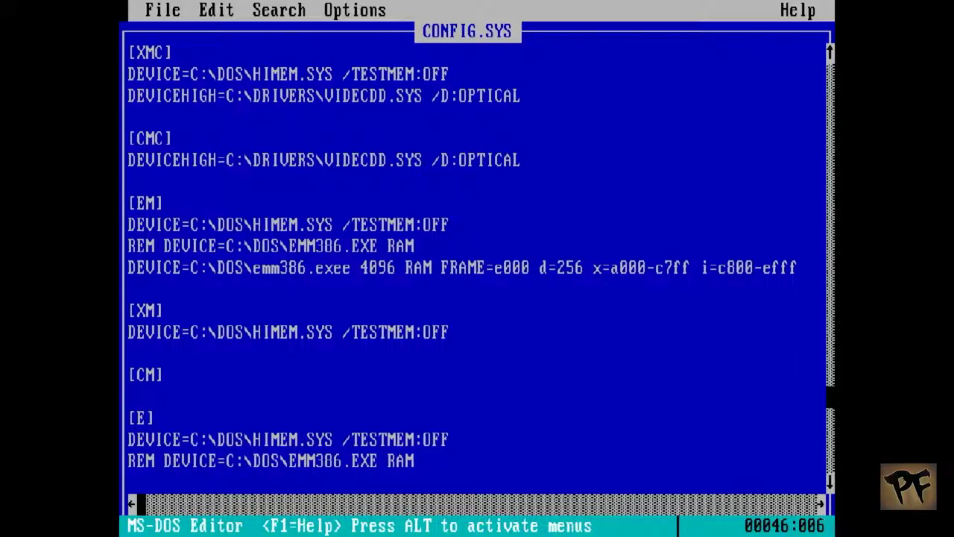
- Insert a new line below the commented EMM386 line in the [E] section and paste the copied emm386 line into it
key(Right)
key(Right)
key(Right)
key(Right)
key(Right)
key(Right)
key(Right)
key(Right)
key(Right)
key(Right)
key(Right)
key(Right)
key(Right)
key(Right)
key(Right)
key(Right)
key(Right)
key(Right)
key(Right)
key(Right)
key(Return)
key(alt)
key(e)
key(Down)
key(Down)
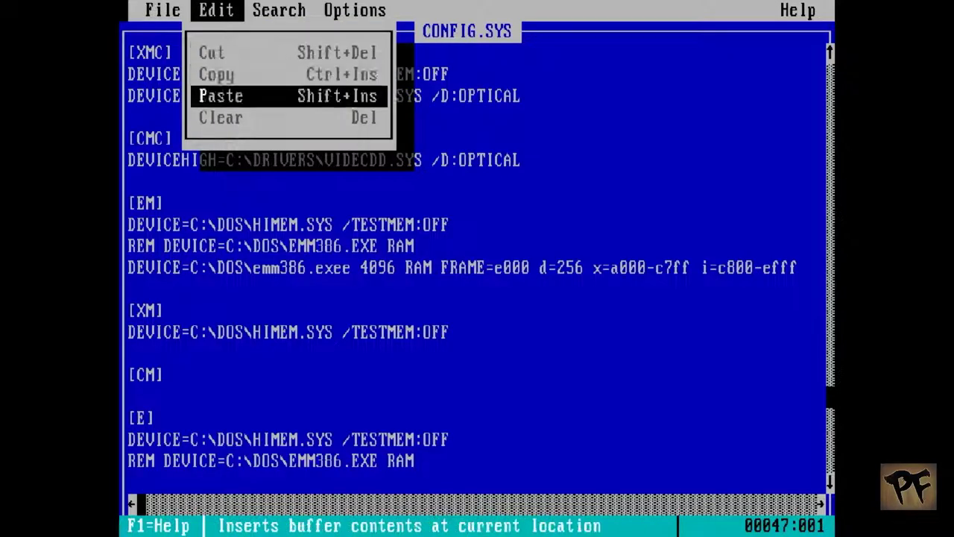
key(Return)
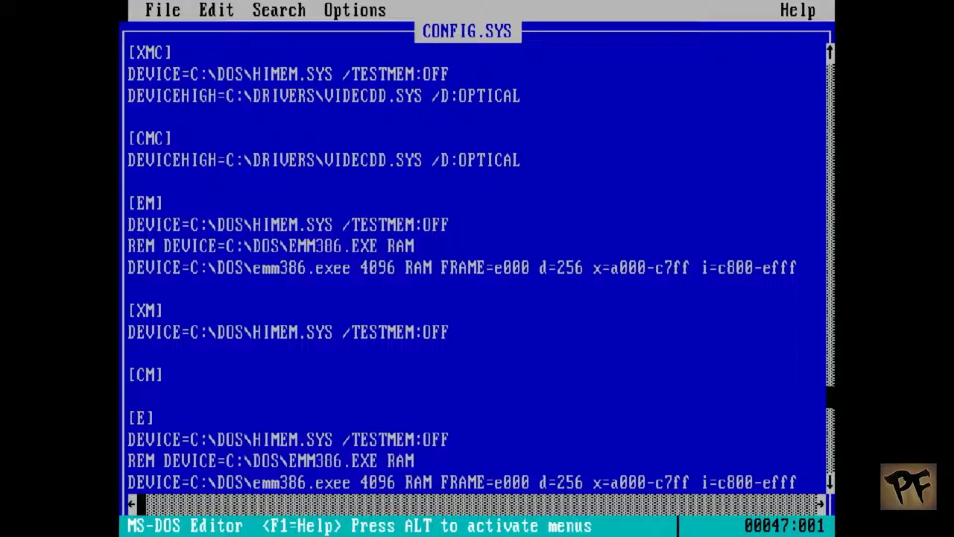
- Save CONFIG.SYS, exit the editor and clear the DOS screen
key(alt)
key(f)
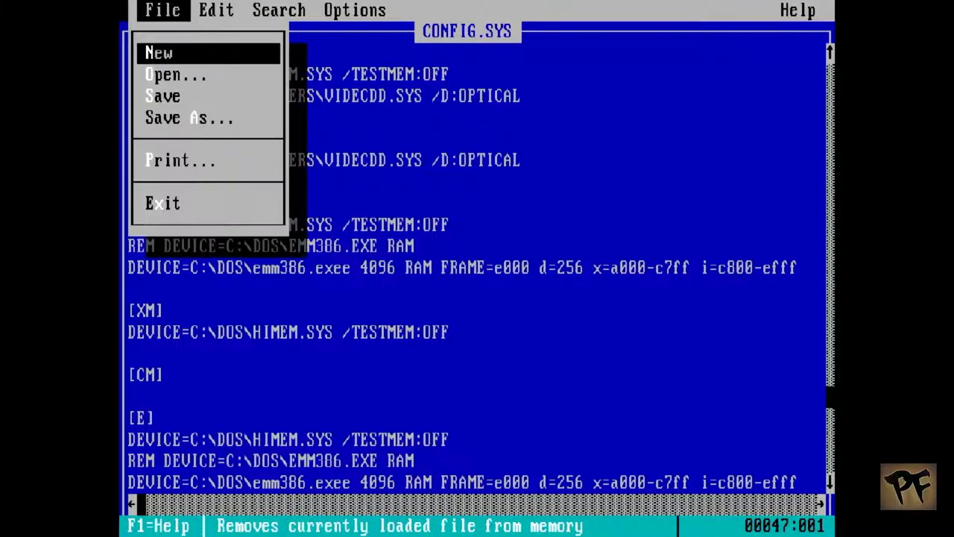
key(Down)
key(Down)
key(Return)
key(alt)
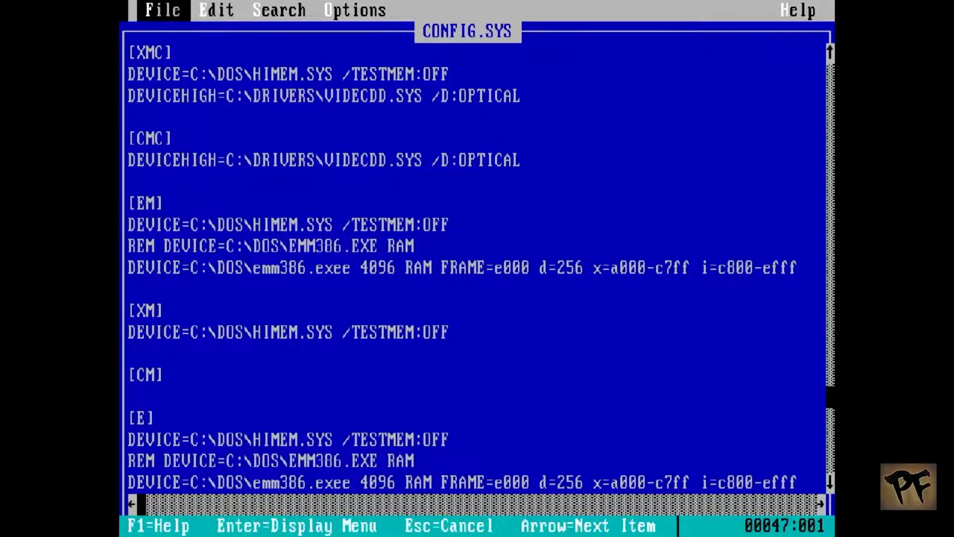
key(f)
key(Up)
key(Return)
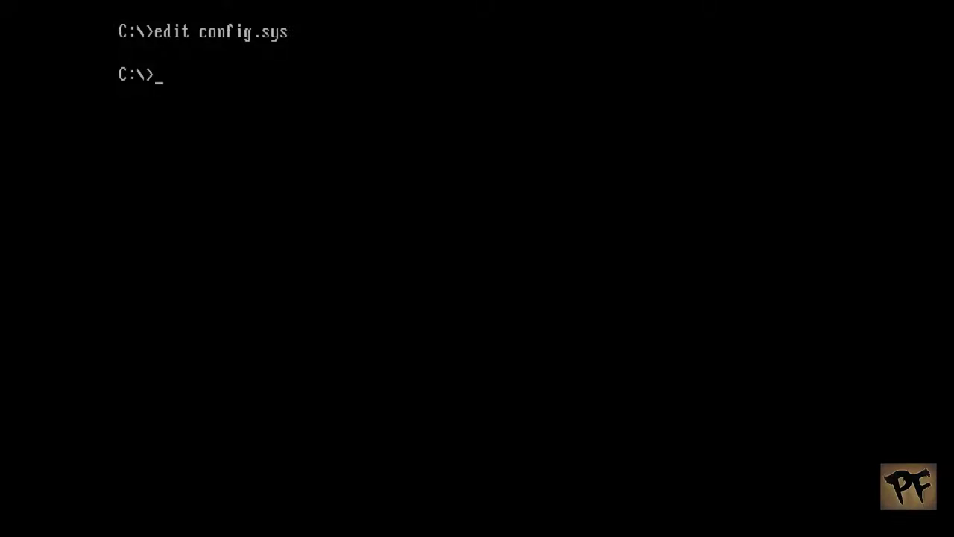
text(cls)
key(Return)
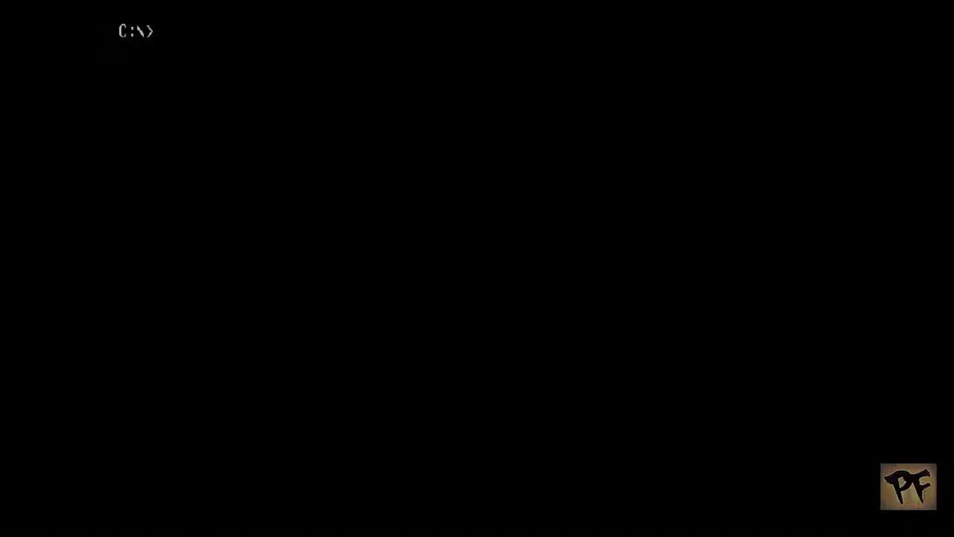
- Reset the AO486 core with Reset and apply HDD and boot the Expanded memory + Mouse + CD-ROM configuration
key(F12)
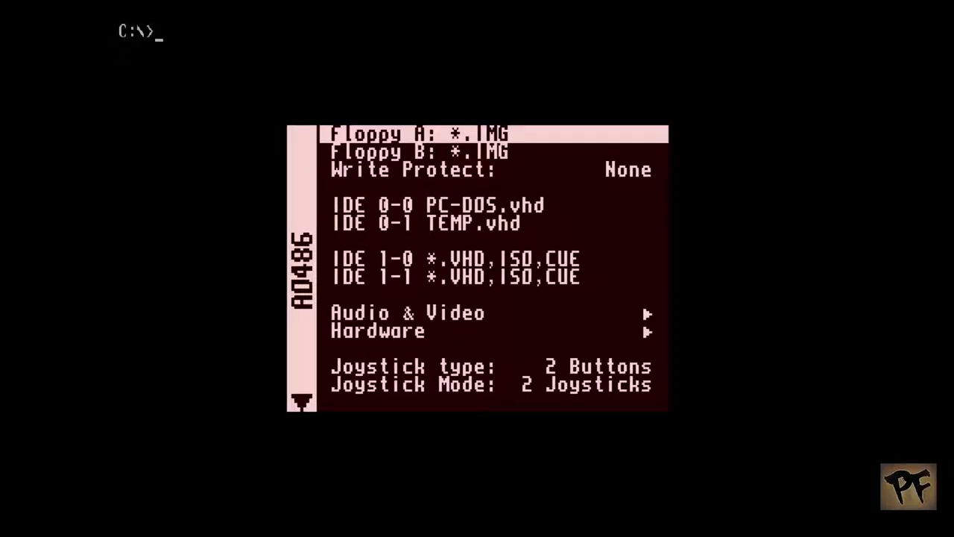
key(Up)
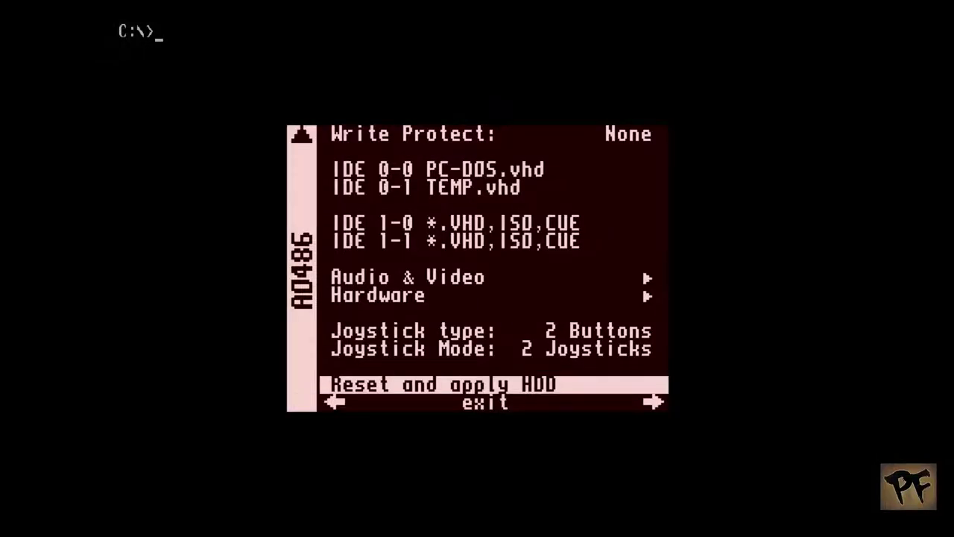
key(Return)
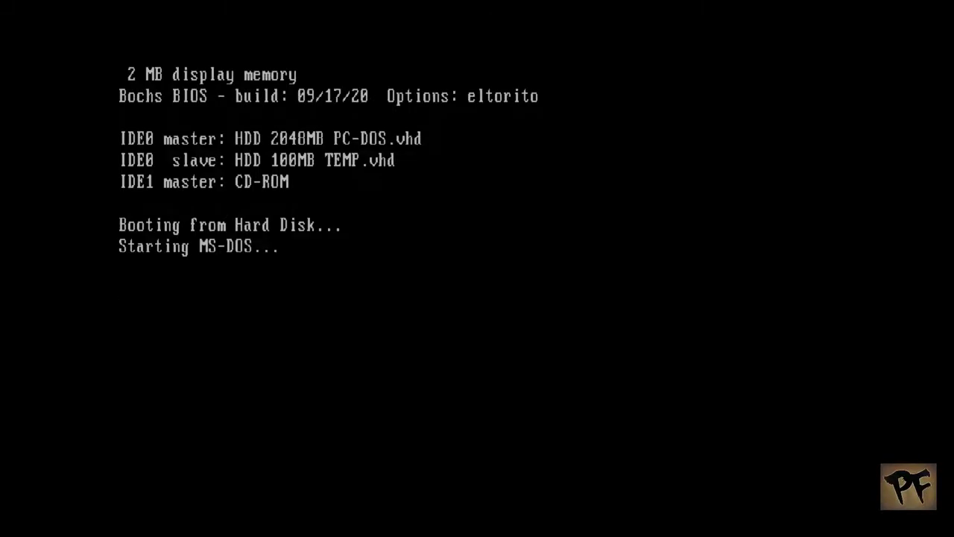
key(Down)
key(Up)
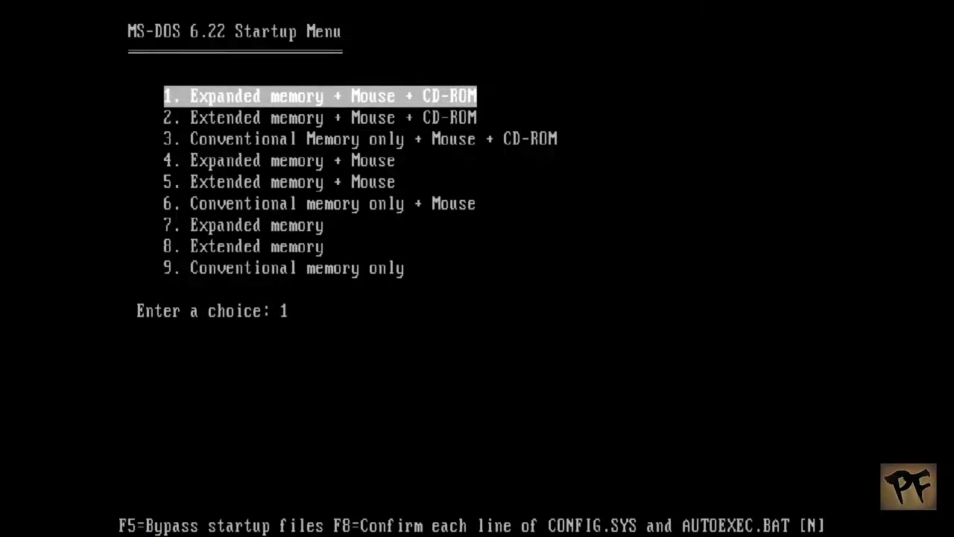
key(Return)
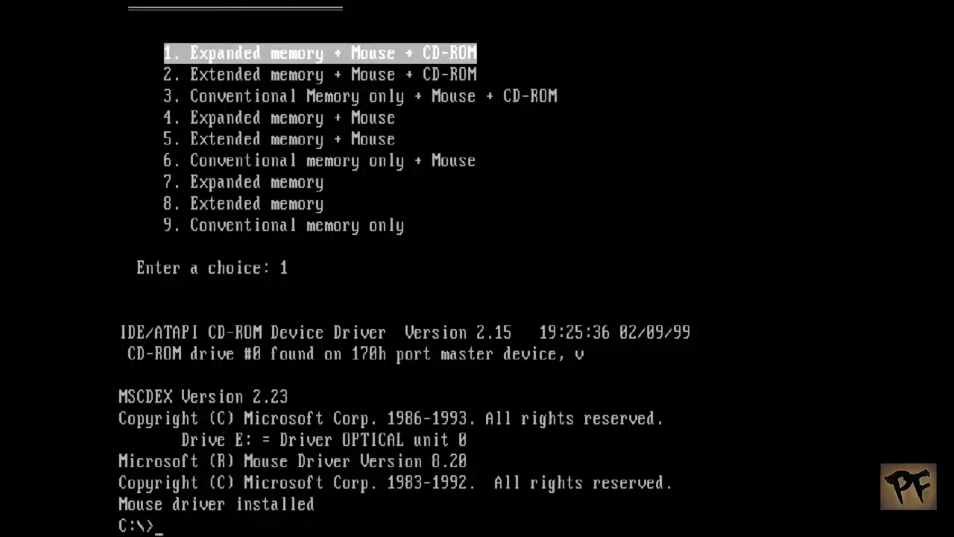
- Clear the screen and run mem to check the memory available in the expanded memory configuration
text(cls)
key(Return)
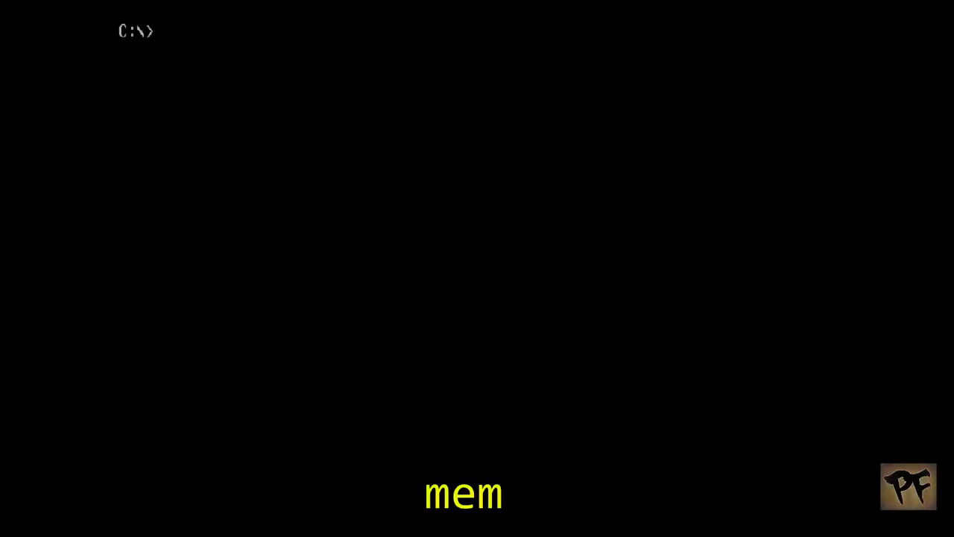
text(mem)
key(Return)
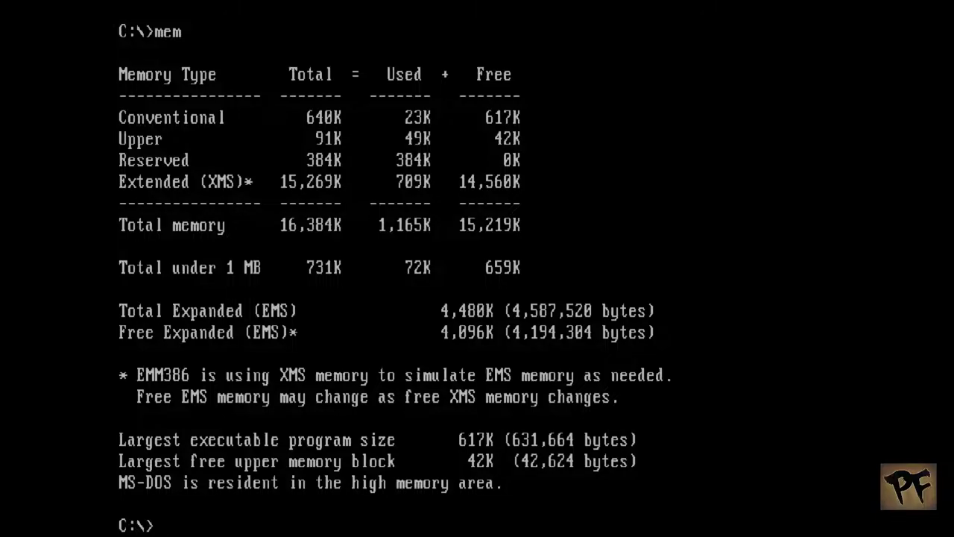
- Reset the AO486 core with Reset and apply HDD and boot the Extended memory + Mouse configuration
key(F12)
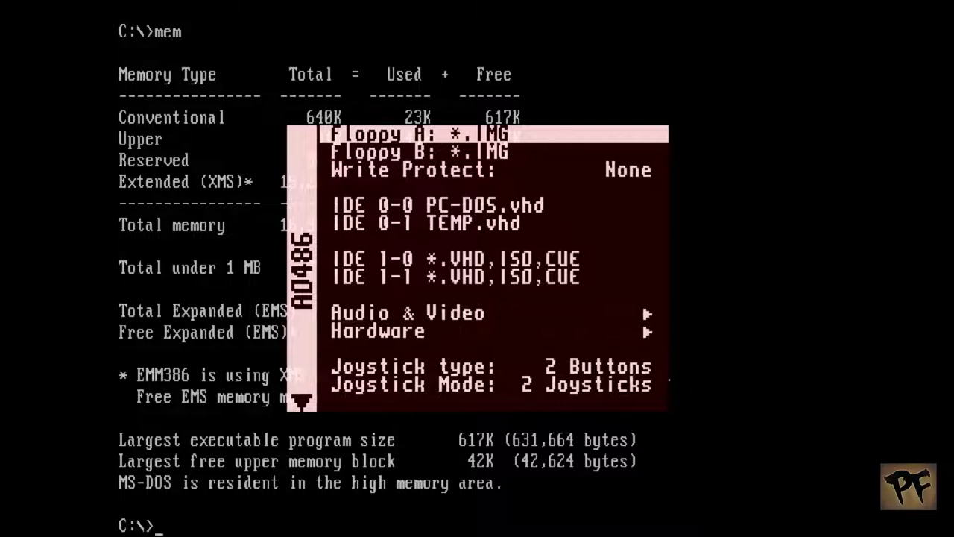
key(Up)
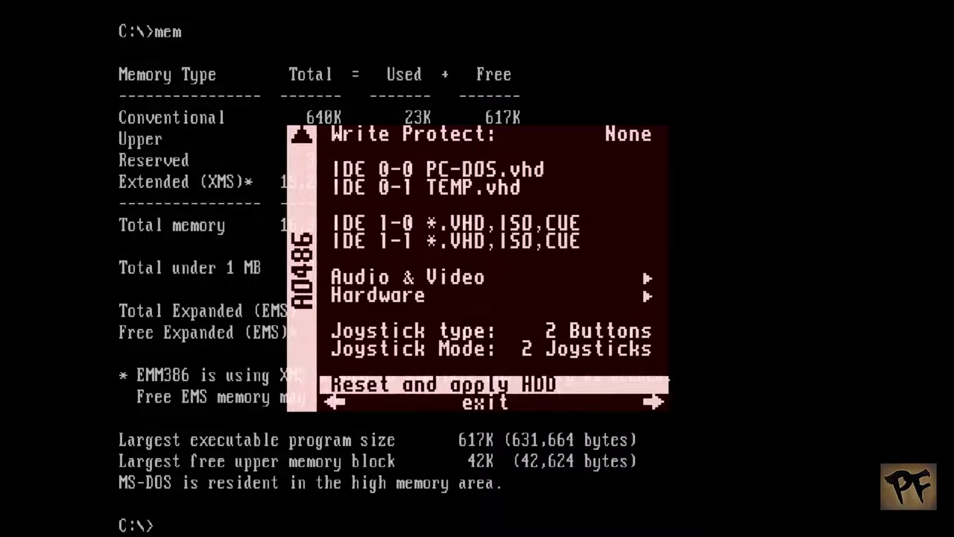
key(Return)
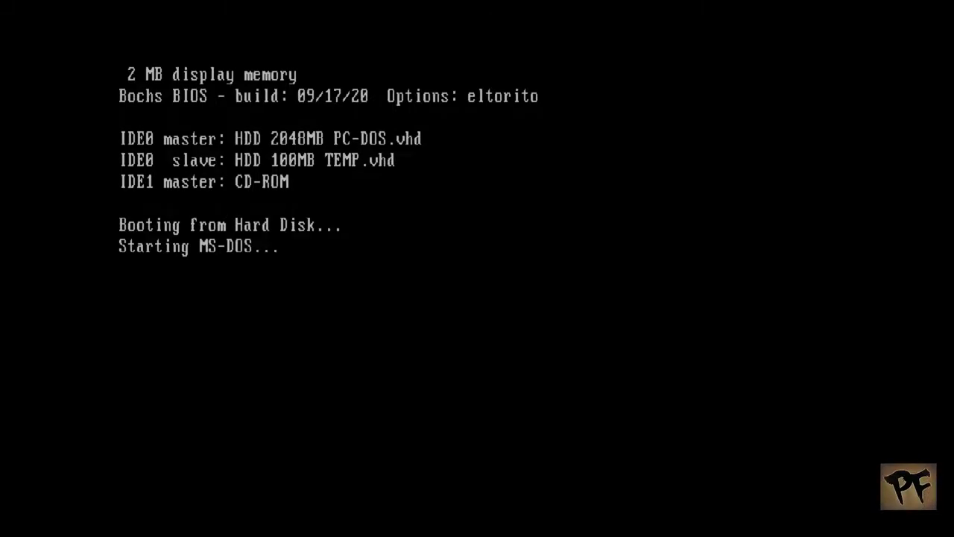
key(Down)
key(Down)
key(Down)
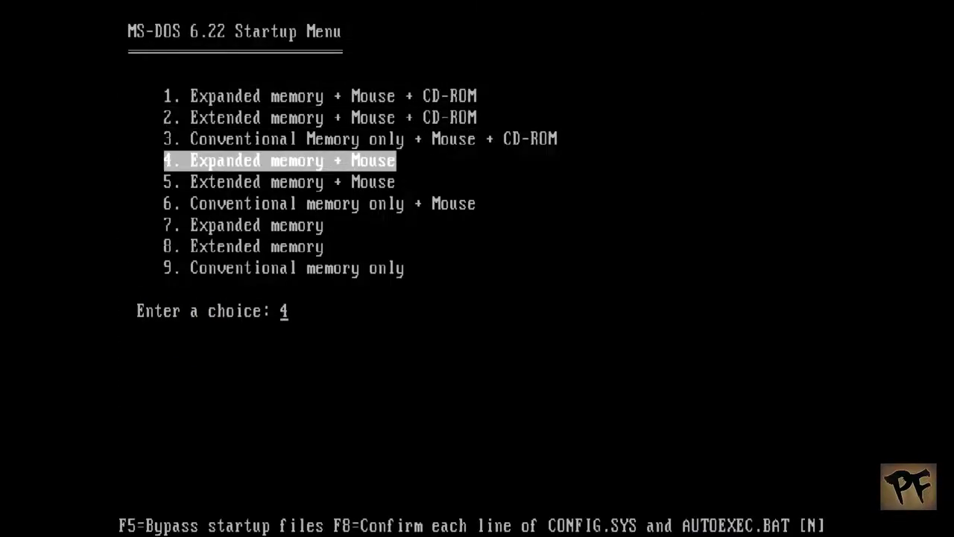
key(Down)
key(Return)
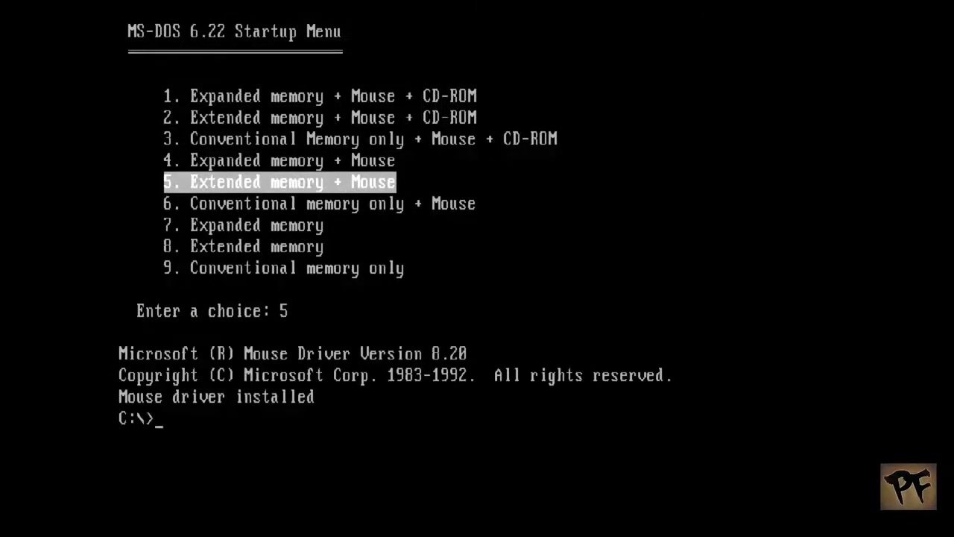
- Clear the screen and run mem to check the memory available in the extended memory configuration
text(cls)
key(Return)
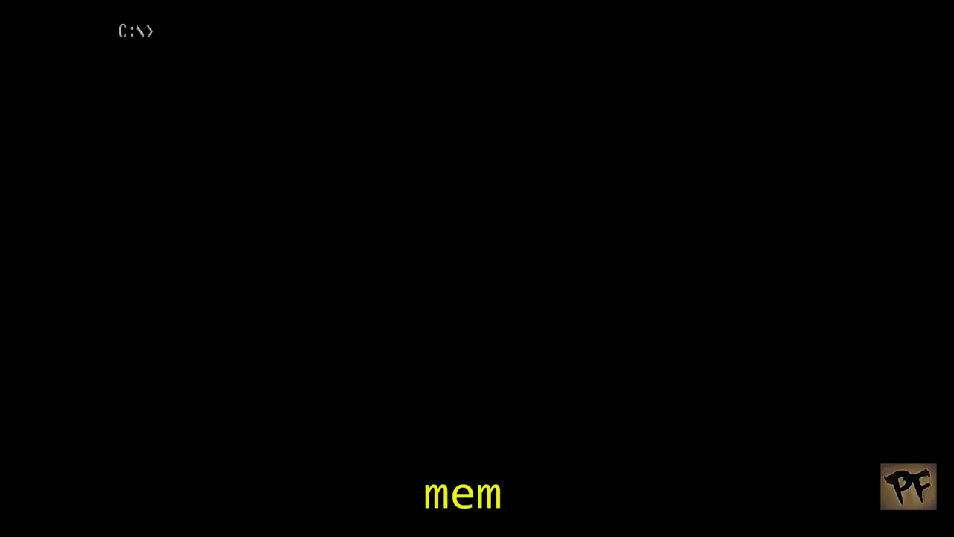
text(mem)
key(Return)
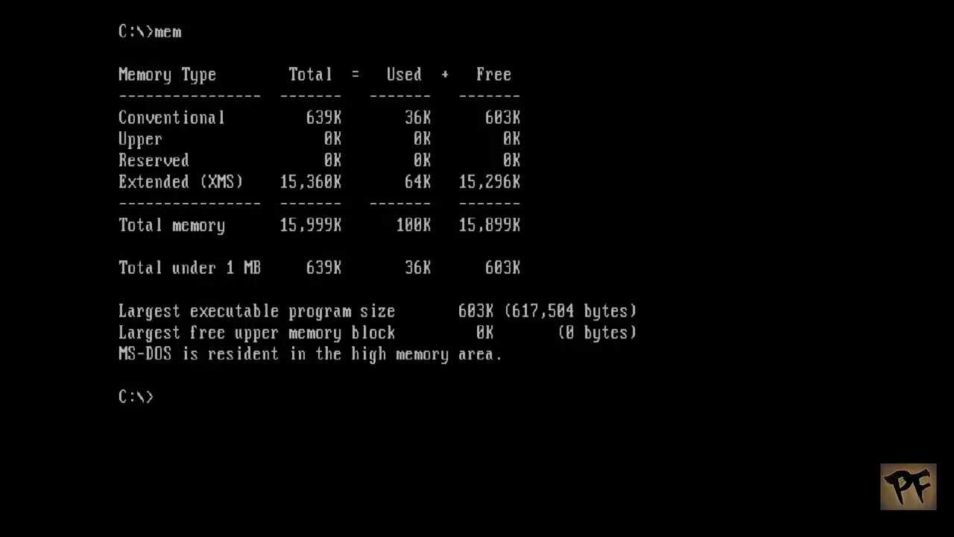
- Reset the AO486 core again and boot startup option 1, Expanded memory + Mouse + CD-ROM
key(F12)
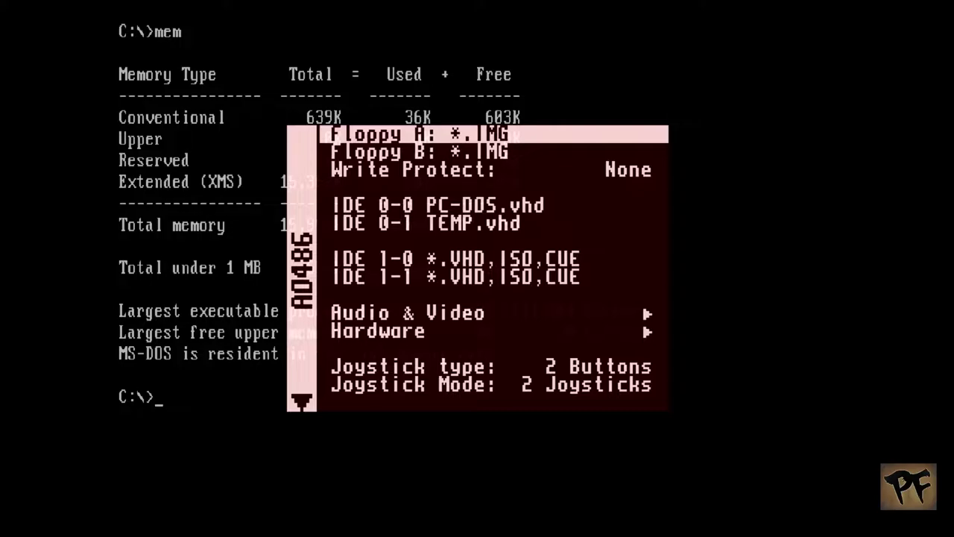
key(Up)
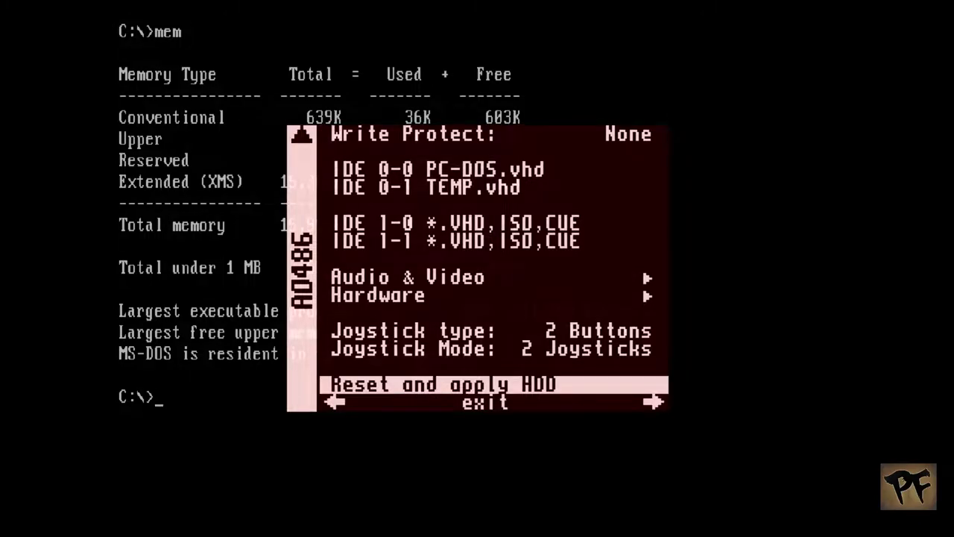
key(Return)
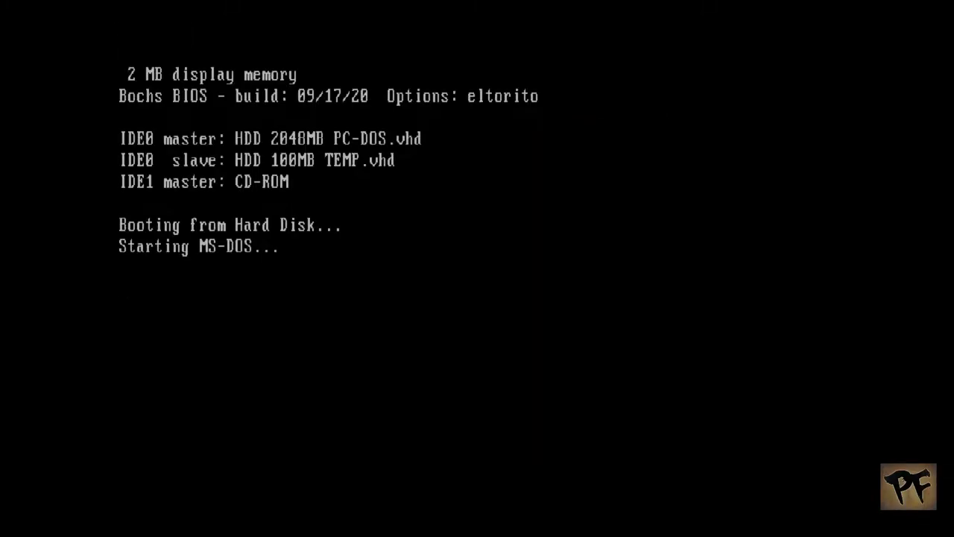
key(1)
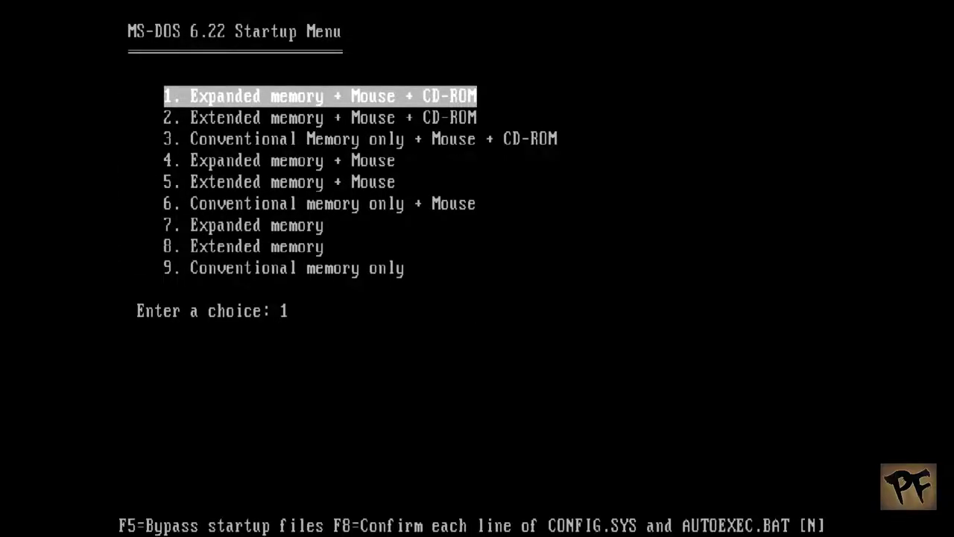
key(Return)
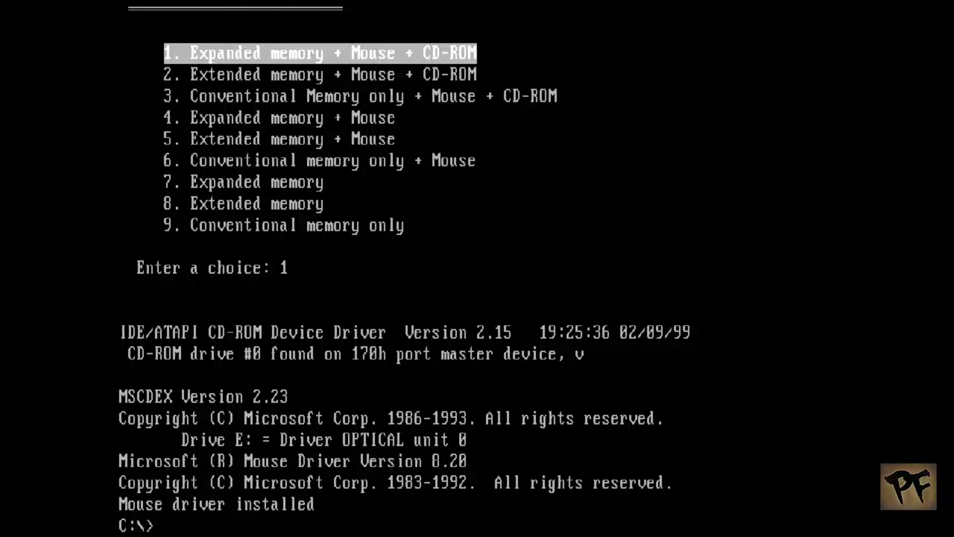
- Clear the screen and open autoexec.bat from C:\ with the edit command
text(cls)
key(Return)
text(e)
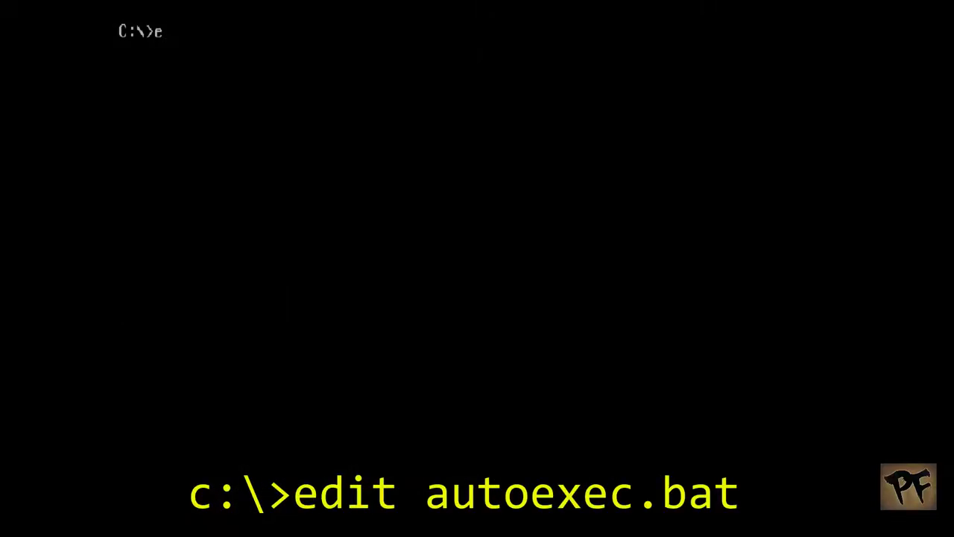
text(dit autoexe)
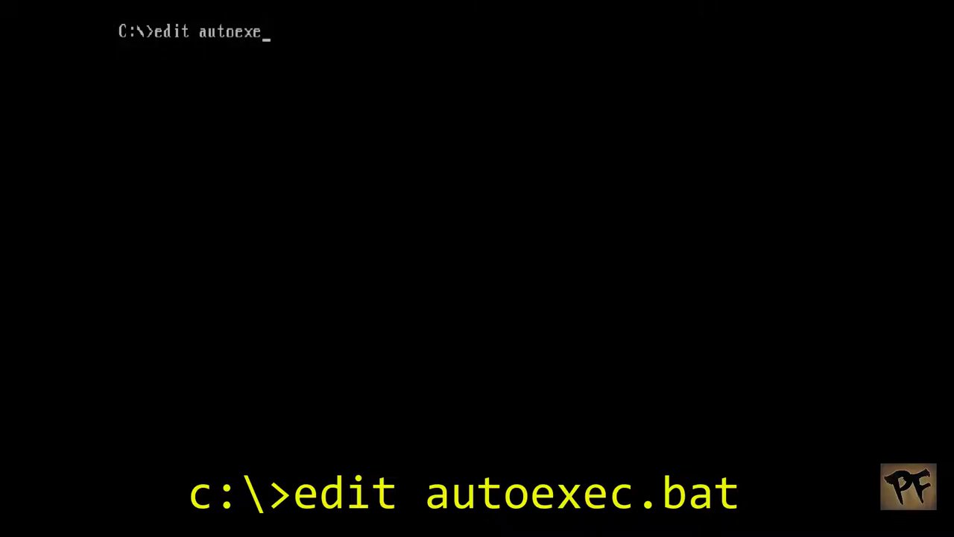
text(c.bat)
key(Return)
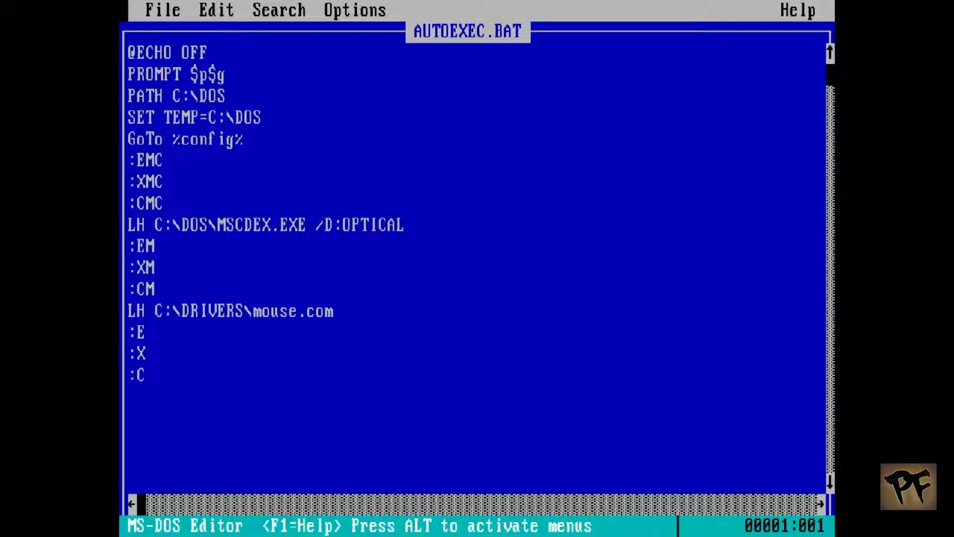
key(Return)
key(Up)
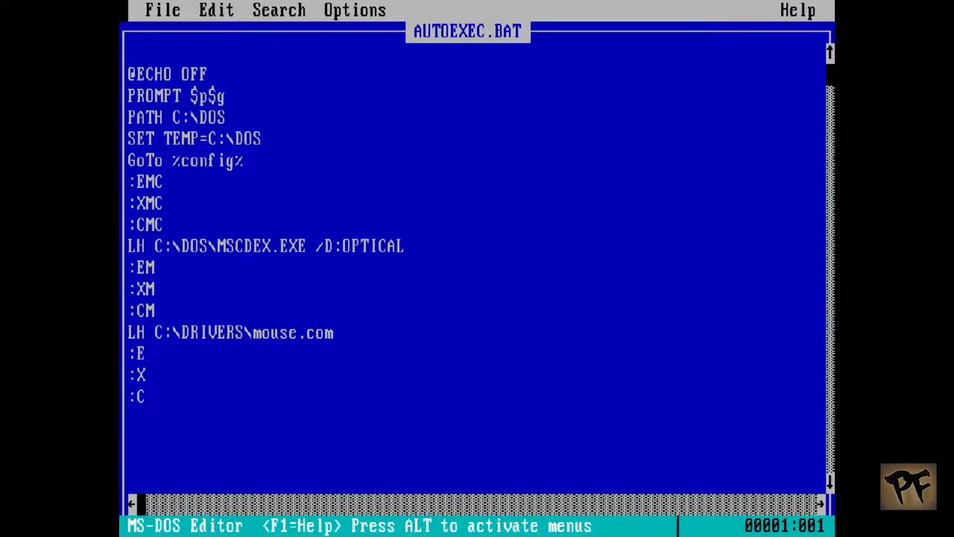
text(SET )
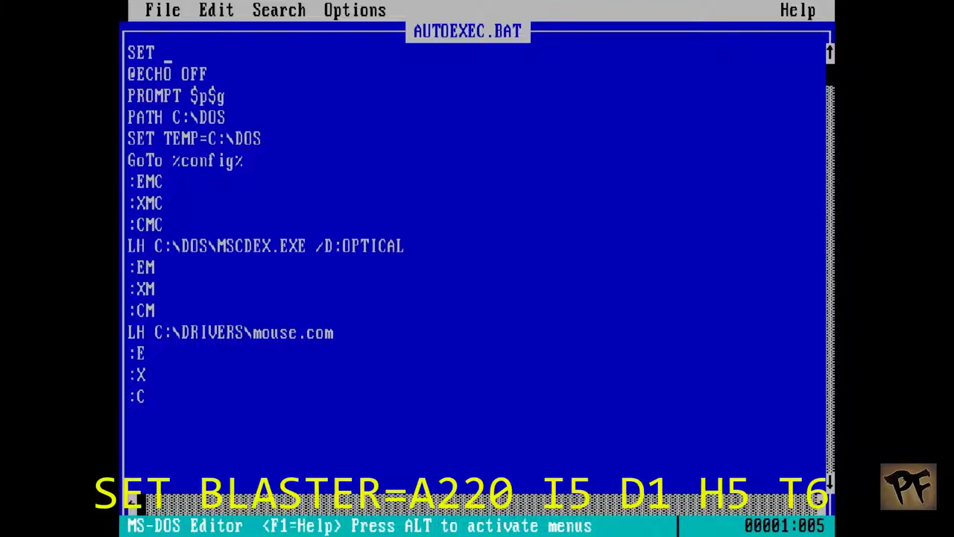
text(BLASTE)
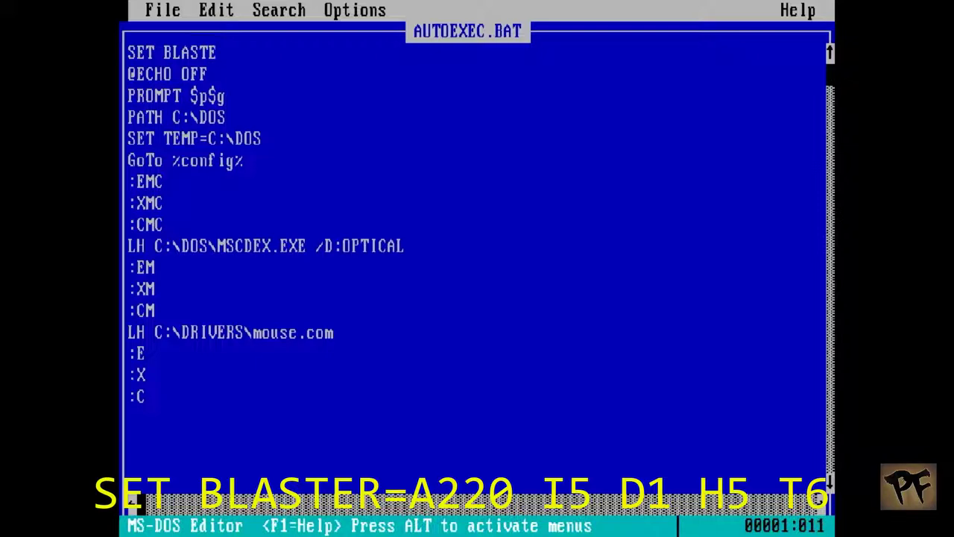
text(R=A220)
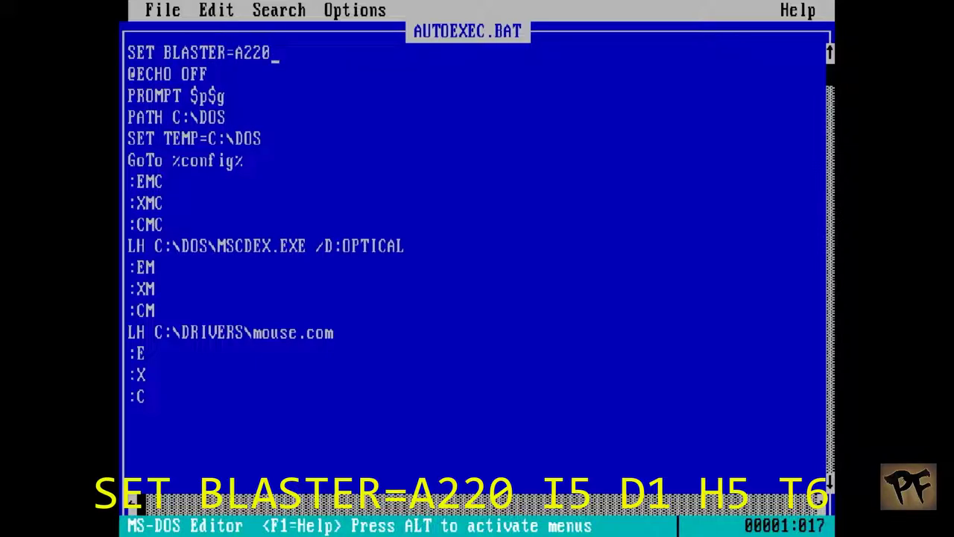
text( I5 D1 H5 )
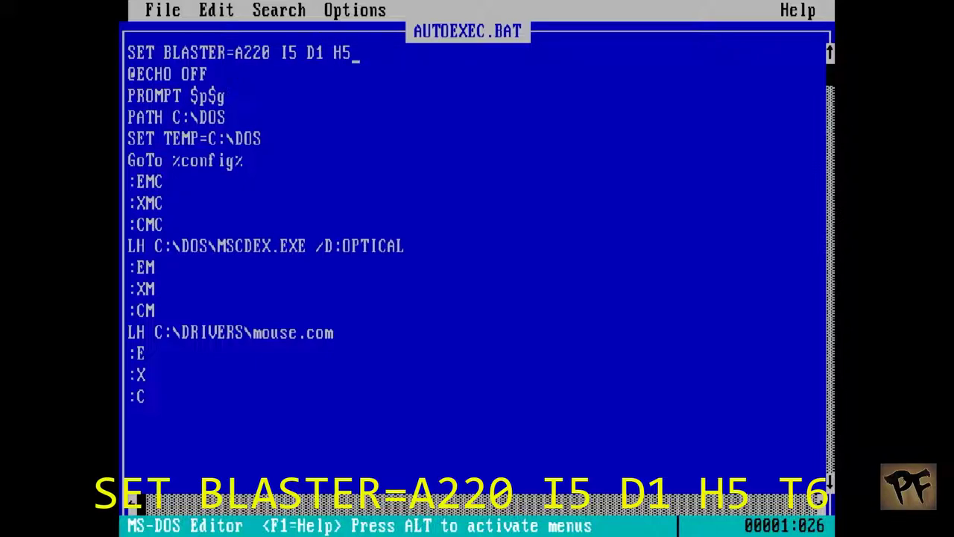
text(T6)
- Save the edited AUTOEXEC.BAT under its existing name
key(alt)
key(Return)
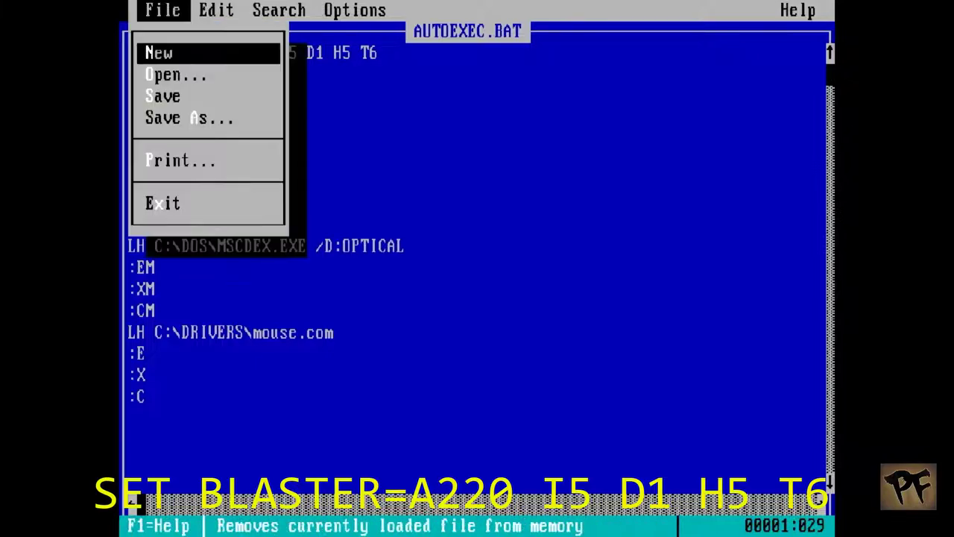
key(Down)
key(Down)
key(Return)
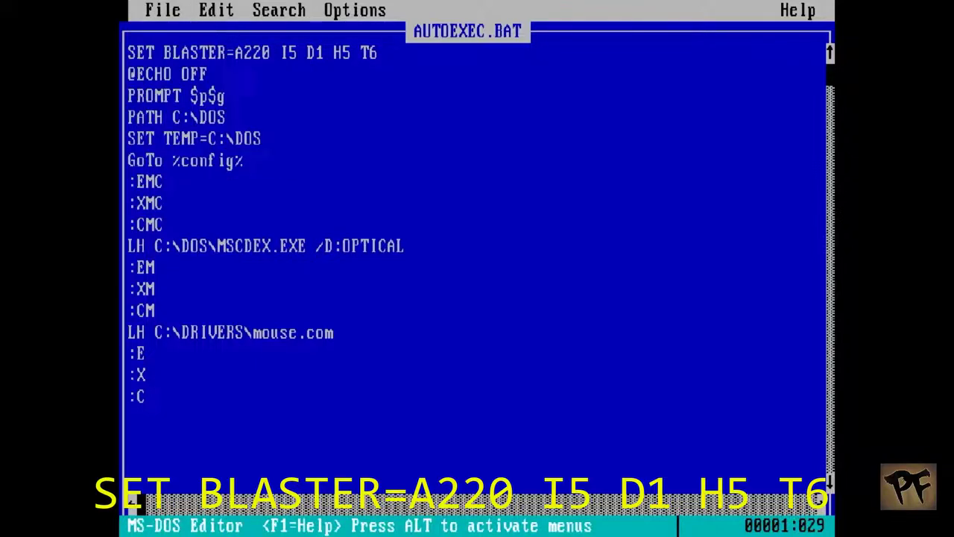
- Exit the MS-DOS Editor and return to the C:\ prompt
key(alt)
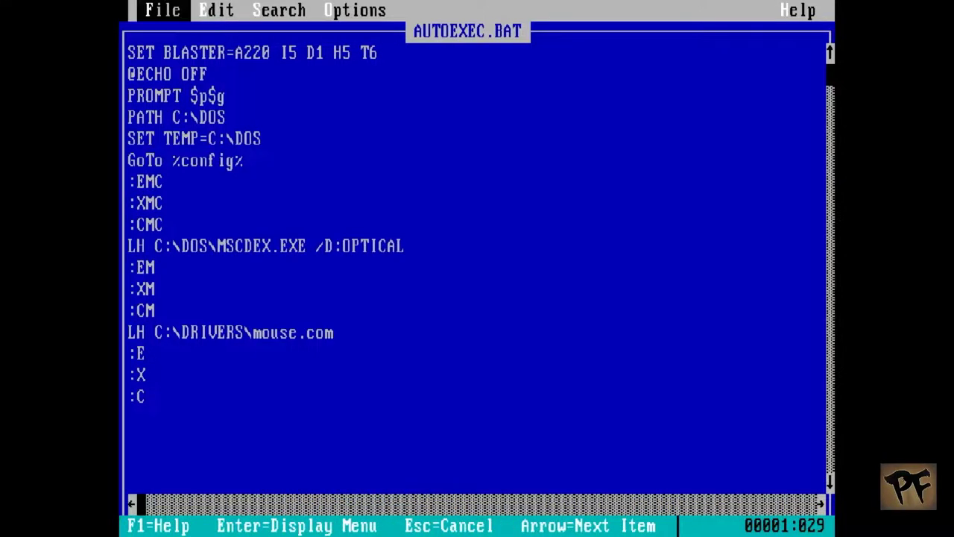
key(Return)
key(Up)
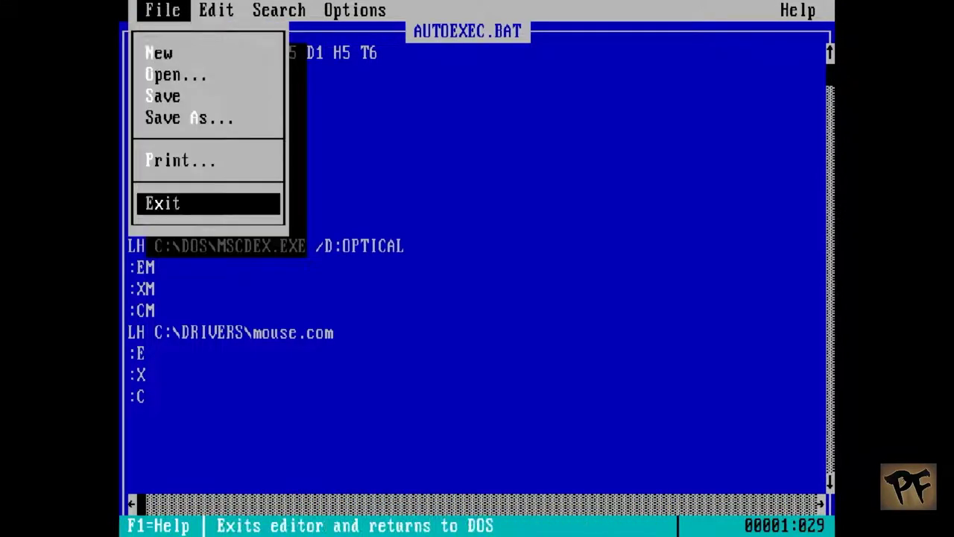
key(Return)
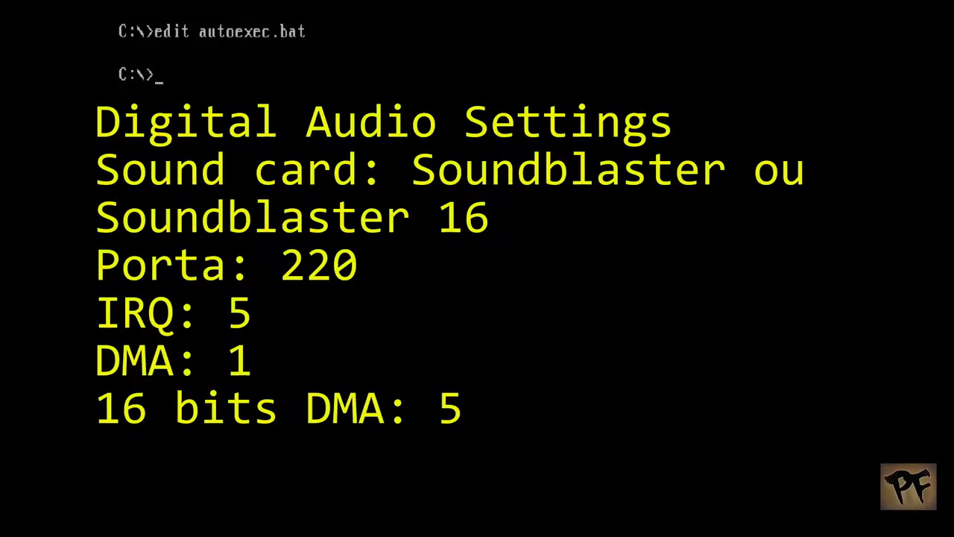
- Reset the AO486 core and boot startup option 1, Expanded memory + Mouse + CD-ROM
key(F12)
key(Up)
key(Return)
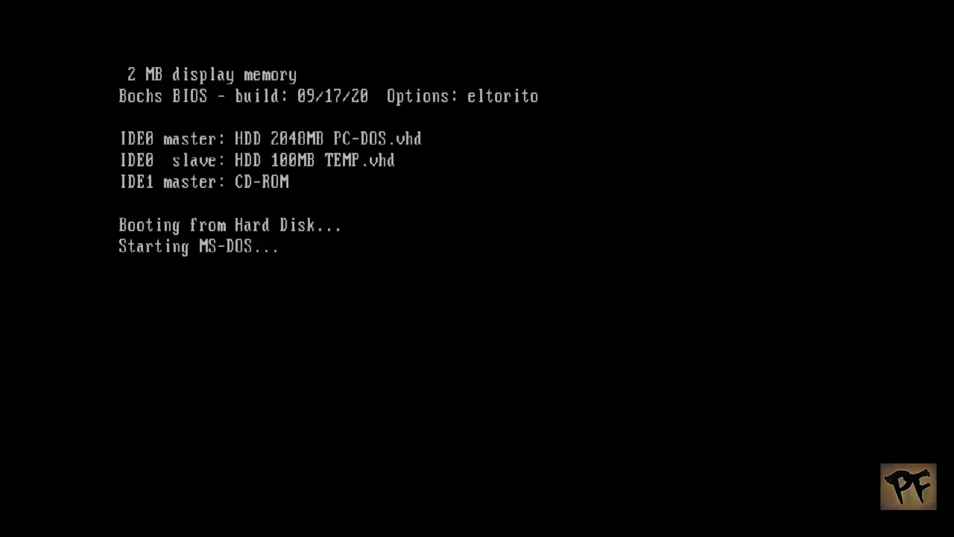
key(Return)
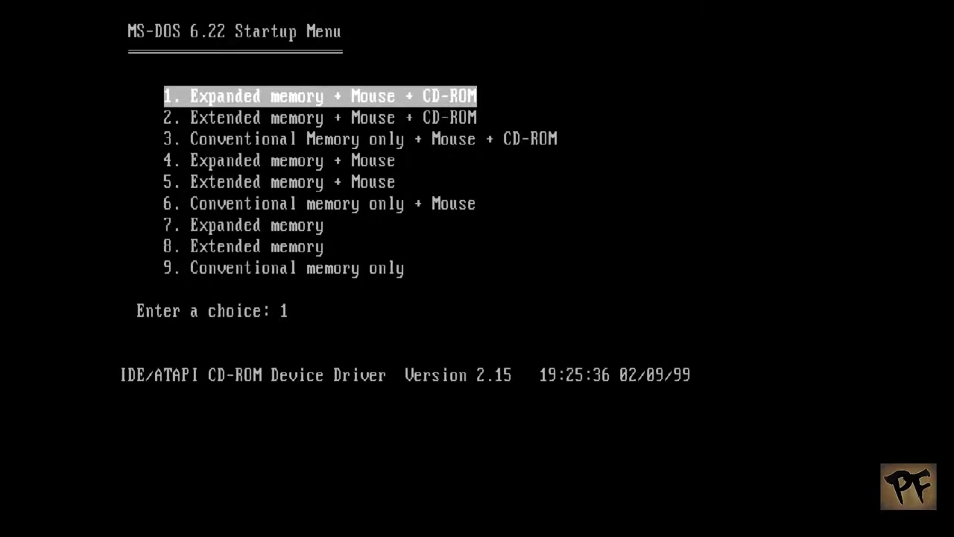
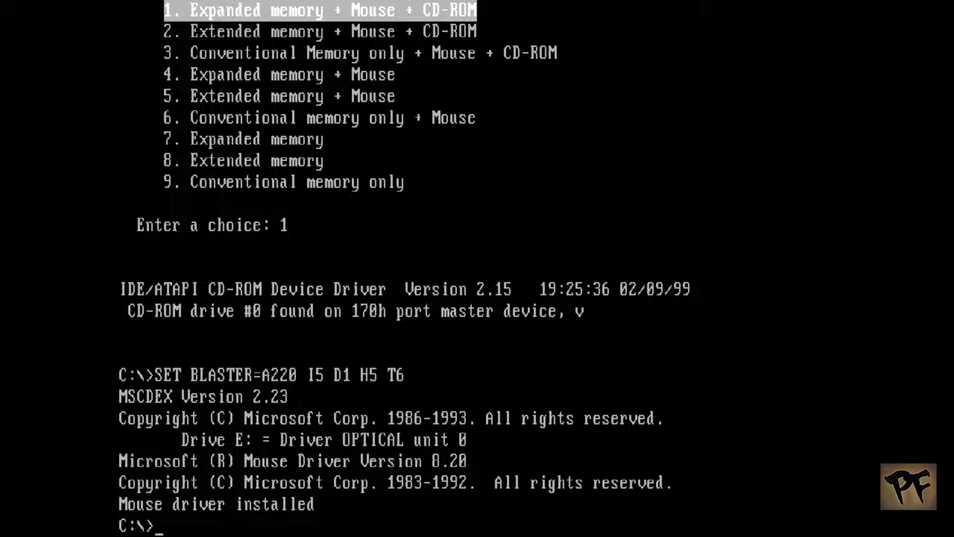
- Examine the display and sound options in the AO486 core's Audio & Video settings
key(F12)
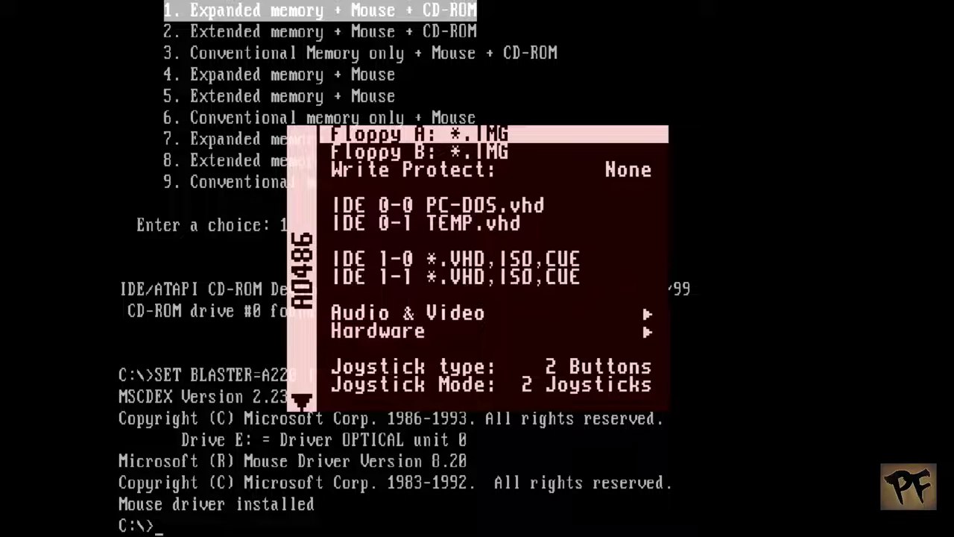
key(Down)
key(Down)
key(Down)
key(Down)
key(Down)
key(Down)
key(Down)
key(Return)
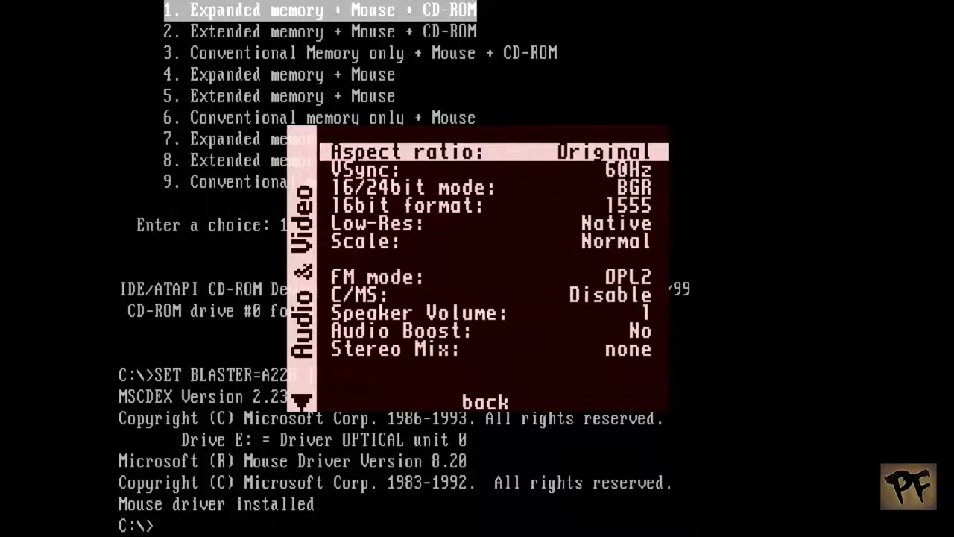
key(Down)
key(Down)
key(Down)
key(Down)
key(Down)
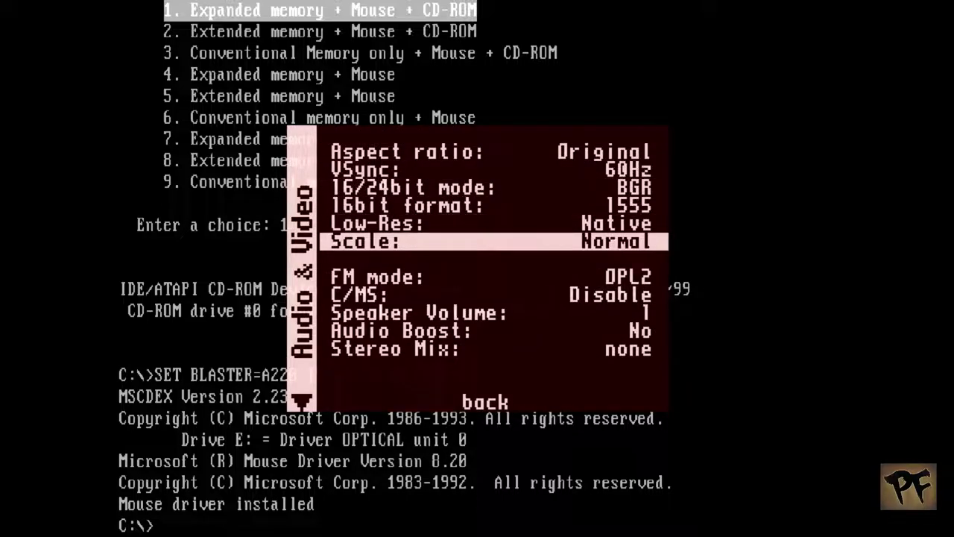
key(Down)
key(Up)
key(Up)
key(Up)
key(Up)
key(Up)
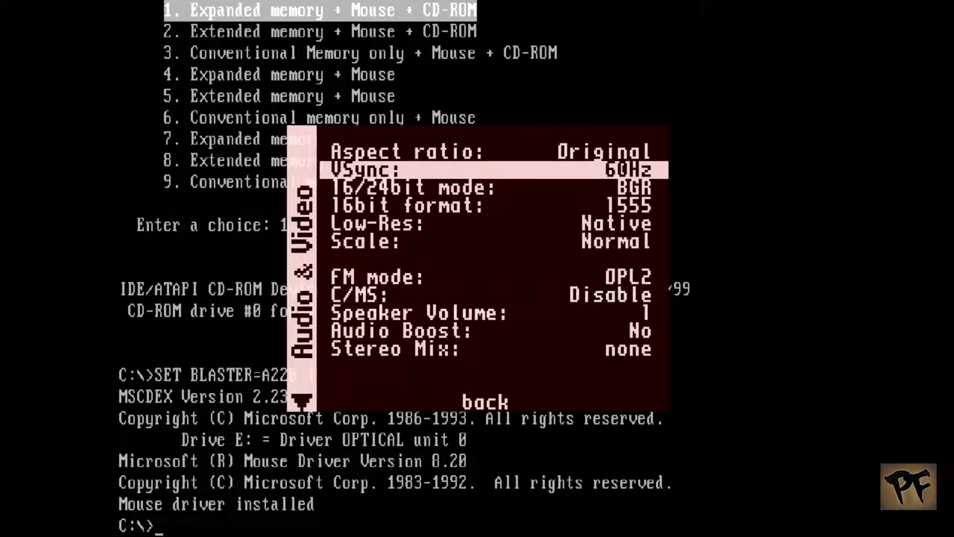
key(Down)
key(Down)
key(Down)
key(Down)
key(Down)
key(Down)
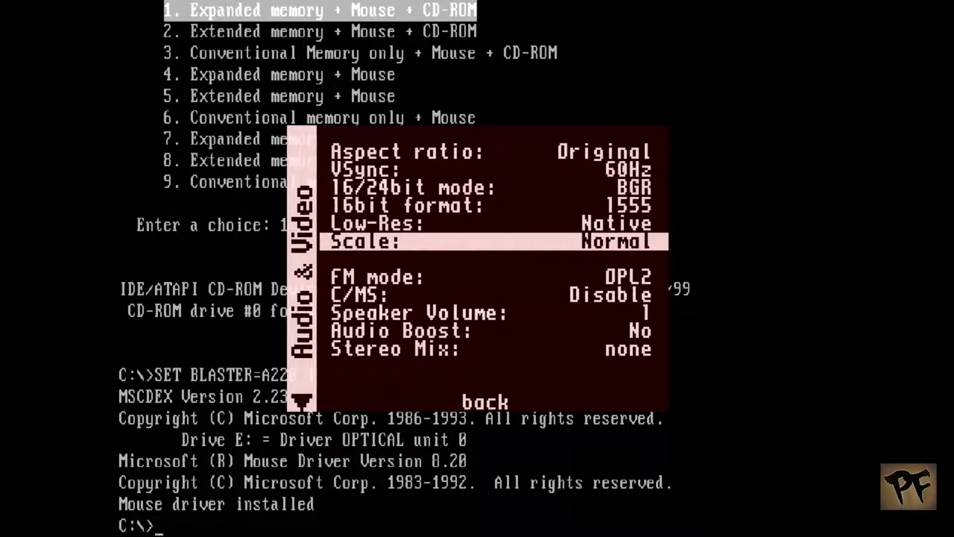
- Try the FM mode OPL3 in the Audio & Video settings and close the core's settings
key(Up)
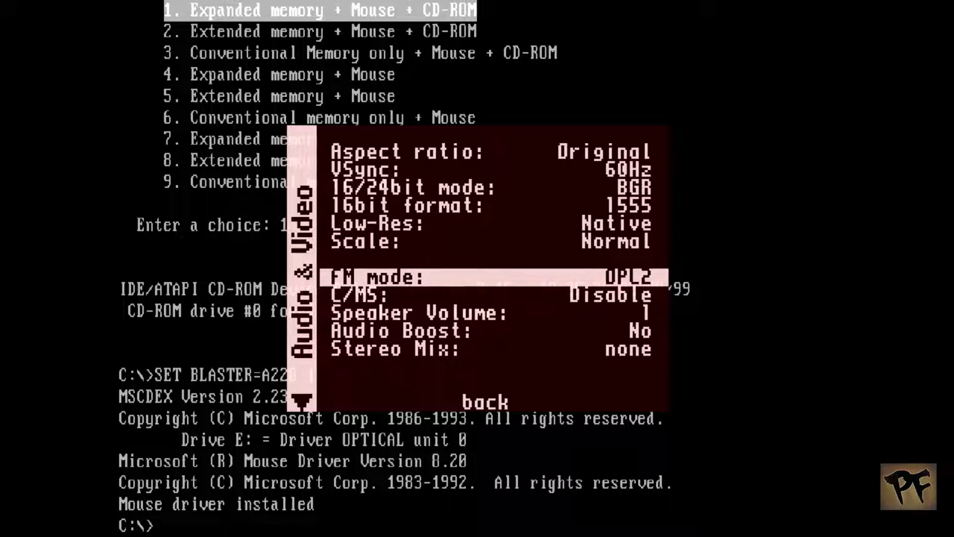
key(Right)
key(Left)
key(Right)
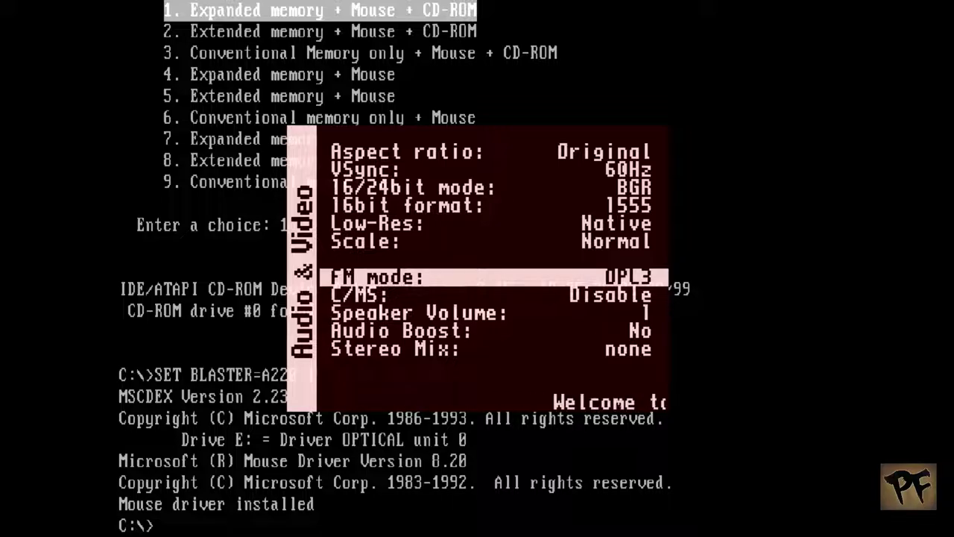
key(F12)
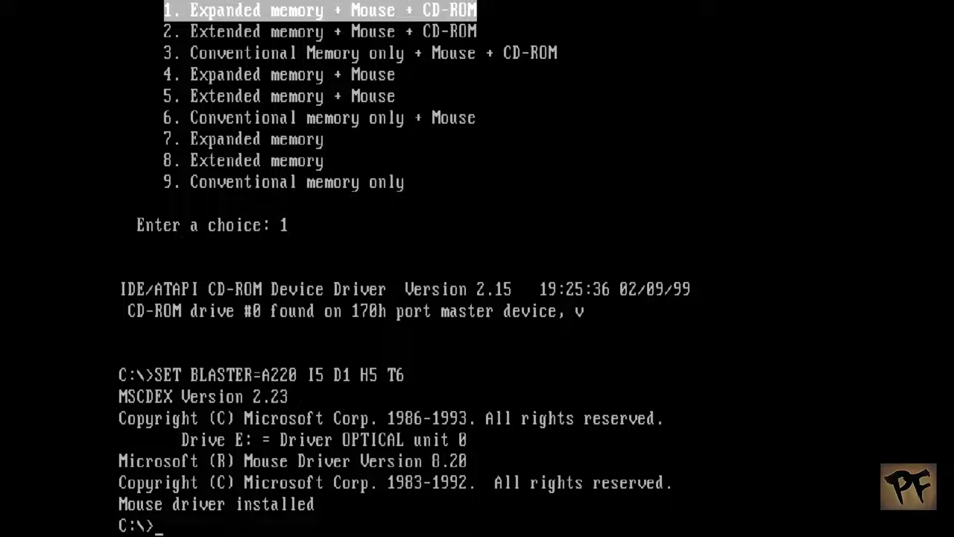
- Leave the Audio & Video settings, reset the core and boot startup option 2, Extended memory + Mouse + CD-ROM
key(Escape)
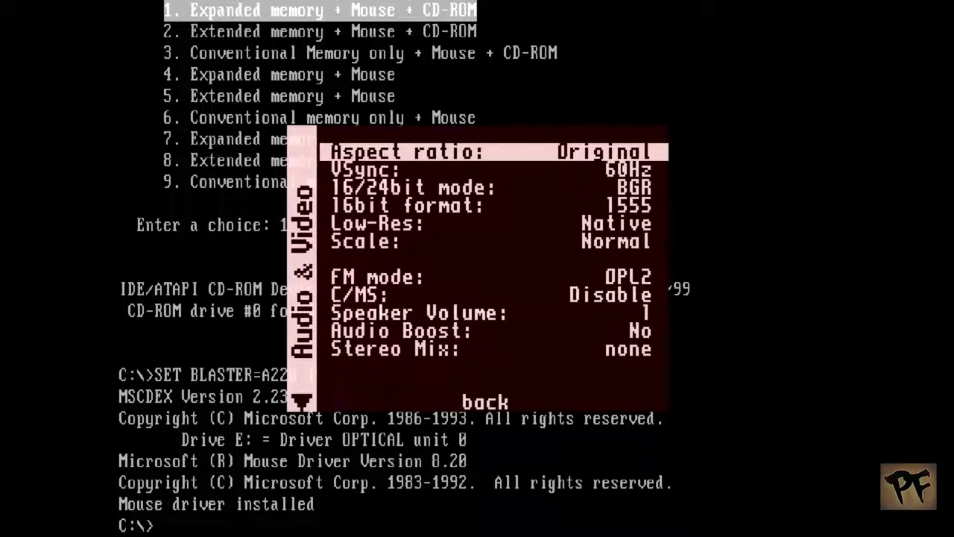
key(Escape)
key(Down)
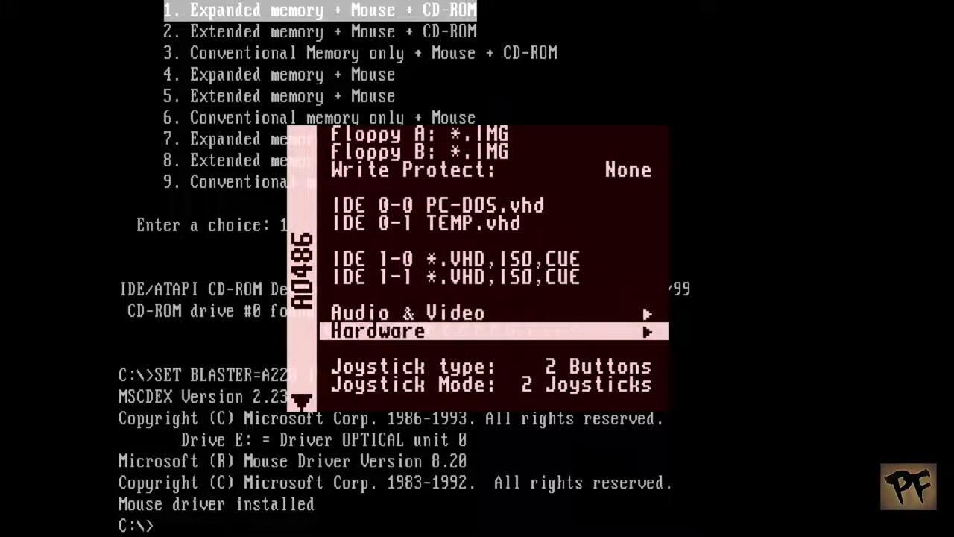
key(Up)
key(Up)
key(Up)
key(Down)
key(Down)
key(Down)
key(Down)
key(Down)
key(Down)
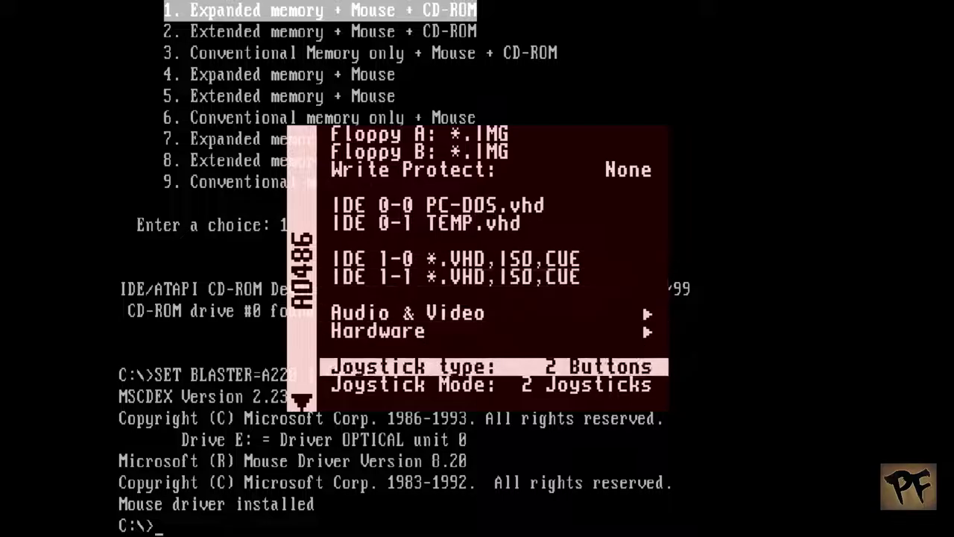
key(Return)
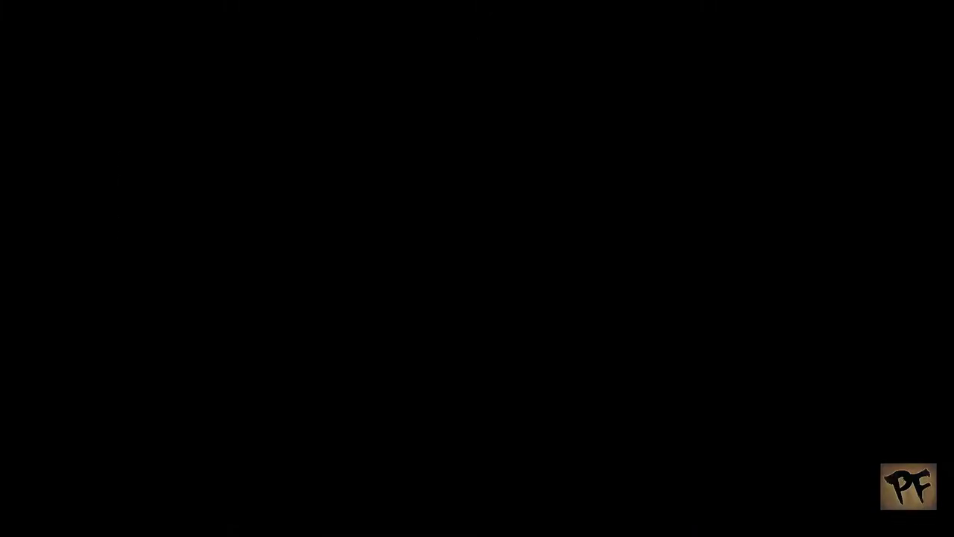
key(Down)
key(Return)
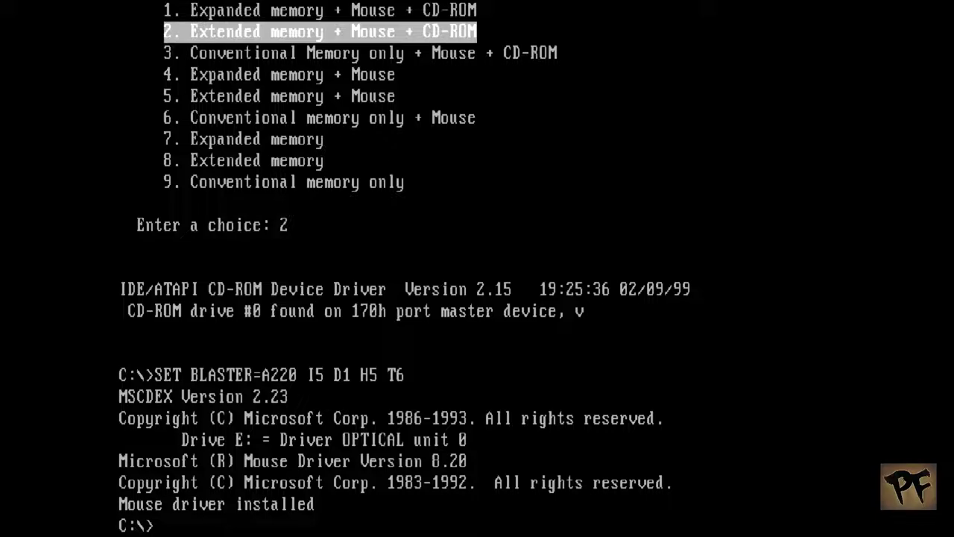
- Clear the screen, switch to drive D: and list its root directory
text(cls)
key(Return)
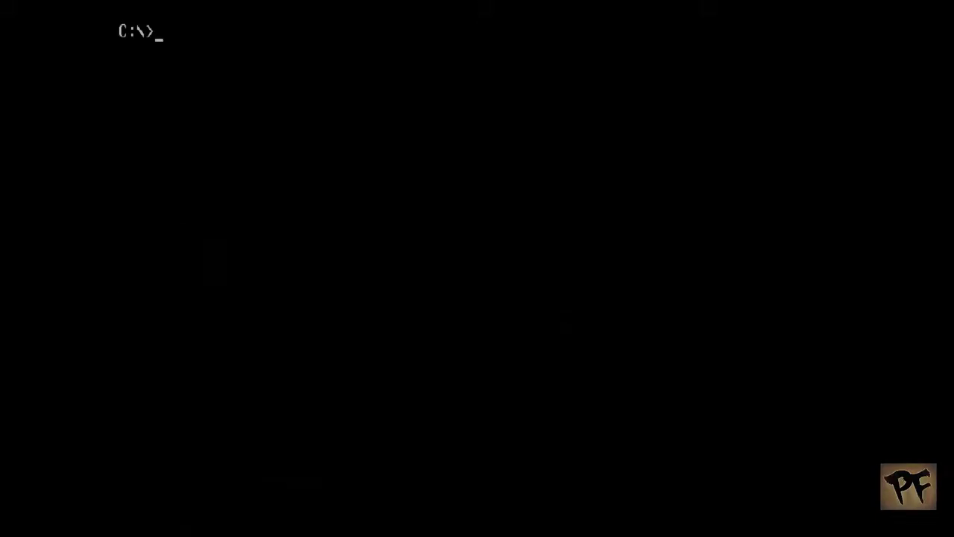
text(d:)
key(Return)
text(dir)
key(Return)
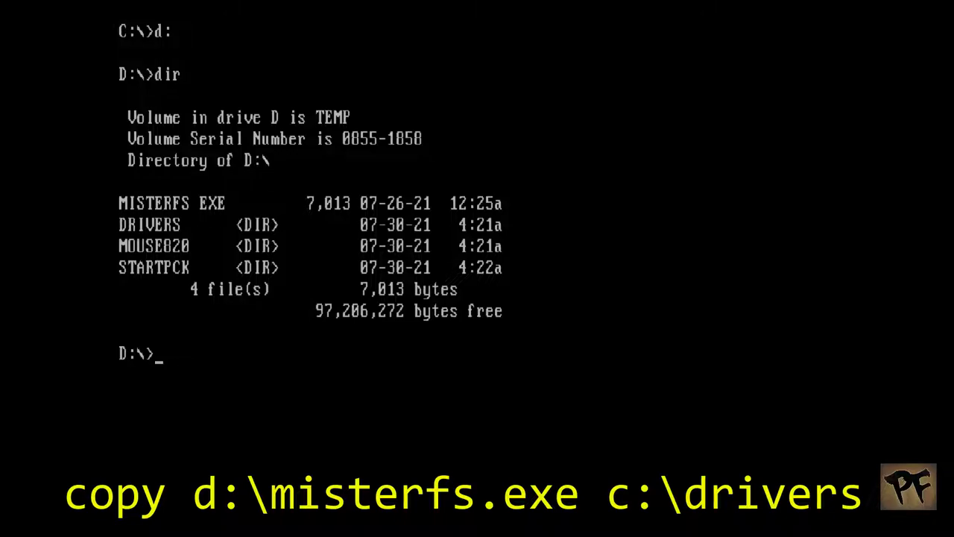
- Try to copy d:\misterfs.exe to c:\drivers\ with a trailing backslash on the destination
text(copy mister)
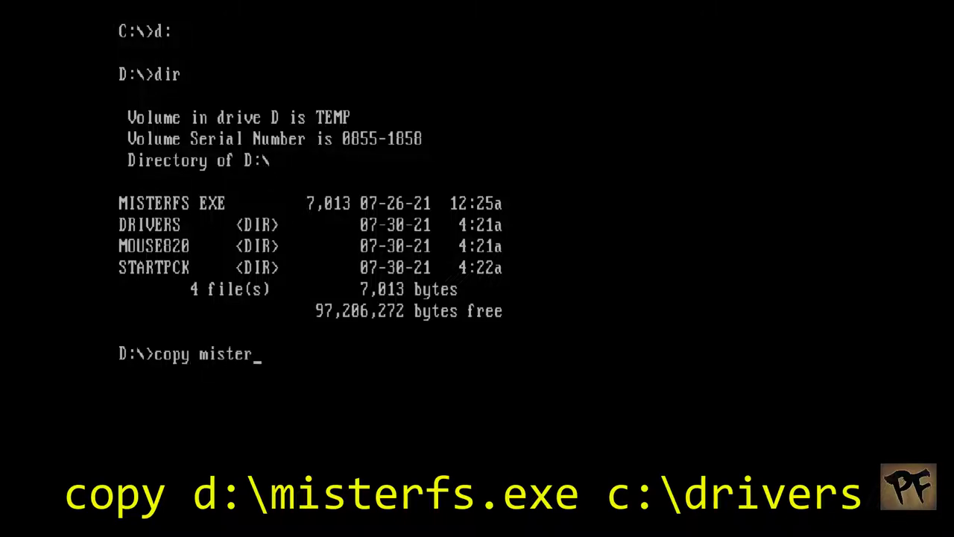
text(fs.exe)
key(BackSpace)
key(BackSpace)
key(BackSpace)
key(BackSpace)
key(BackSpace)
key(BackSpace)
key(BackSpace)
key(BackSpace)
key(BackSpace)
key(BackSpace)
key(BackSpace)
key(BackSpace)
text(d:\misterf)
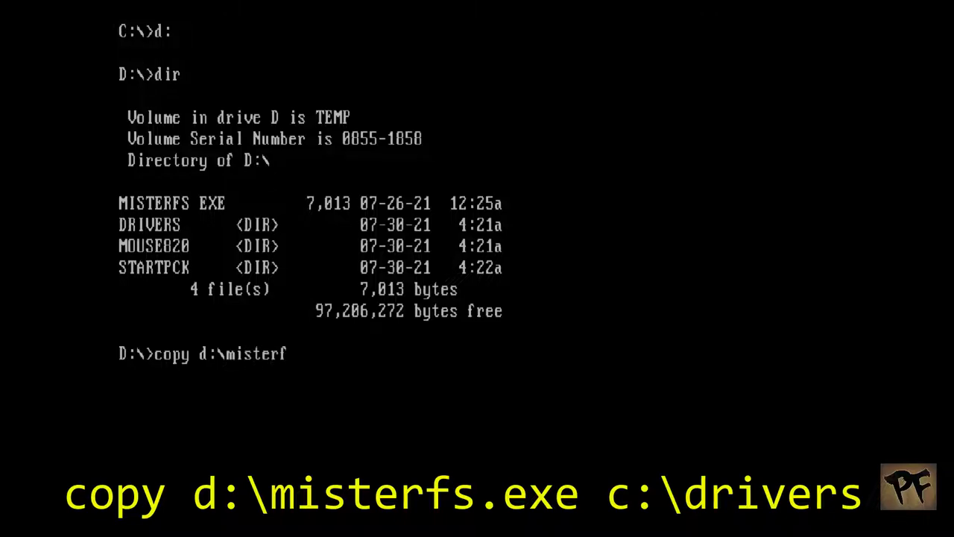
text(s.exe c:\dr)
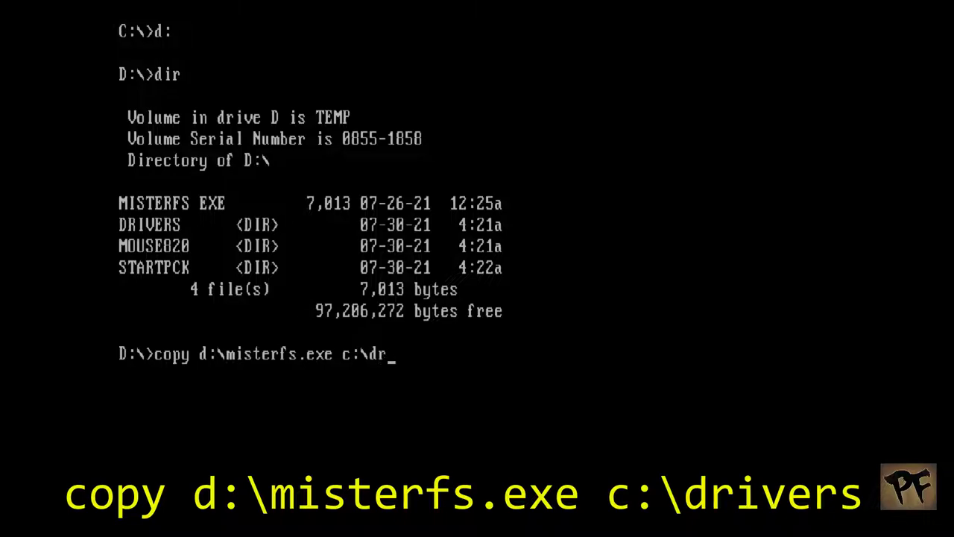
text(ivers\)
key(Return)
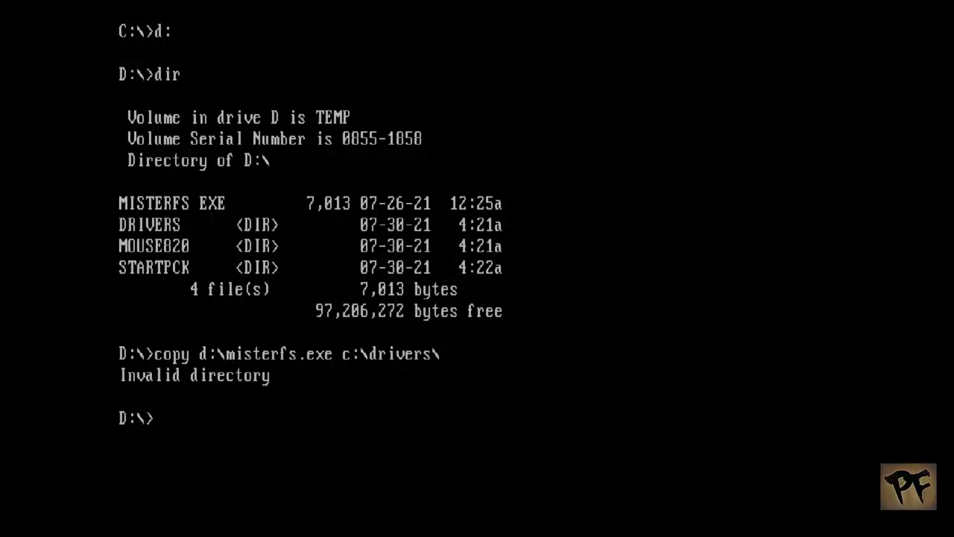
- Clear the screen and list the root directory of drive D: again
text(cls)
key(Return)
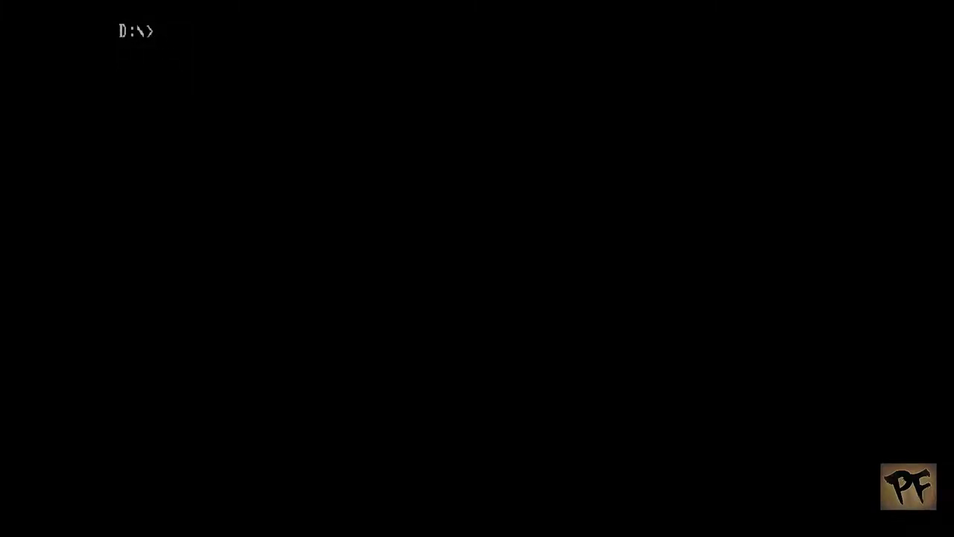
text(dir)
key(Return)
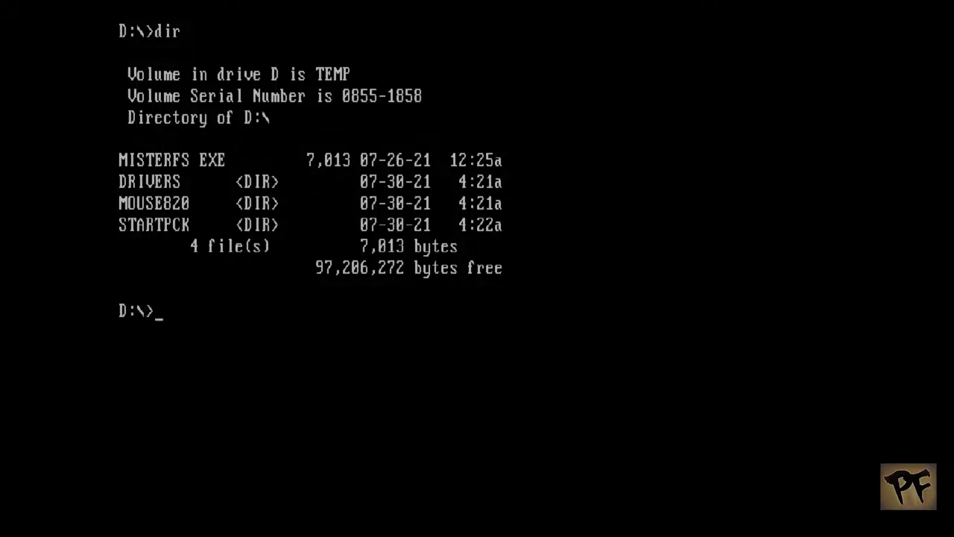
- Copy d:\misterfs.exe to c:\drivers without a trailing backslash
text(copy d:\)
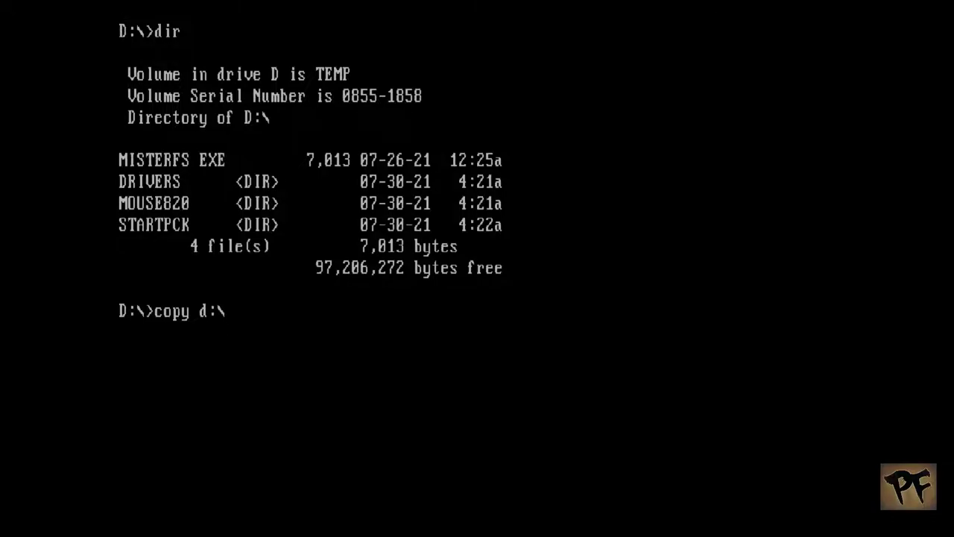
text(misterfs.exe )
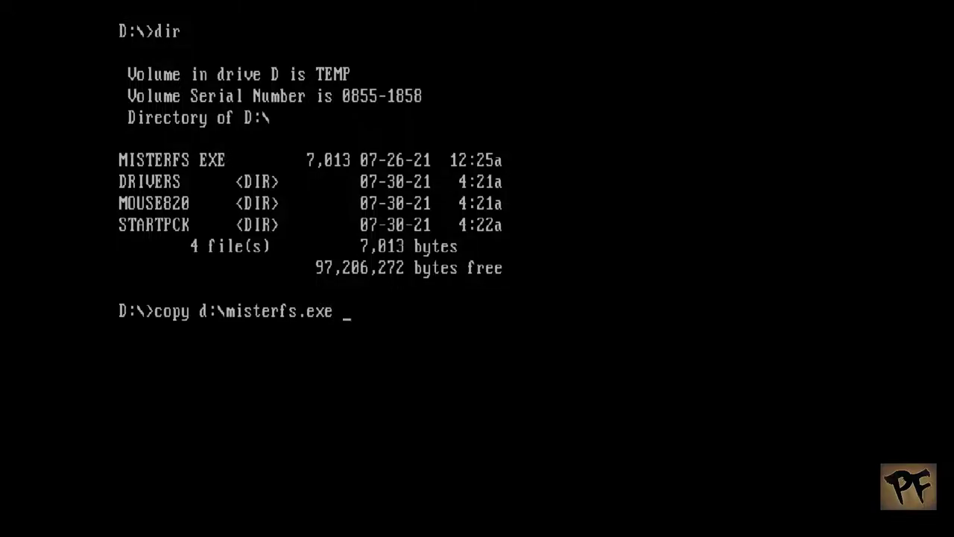
text(c:\drivers)
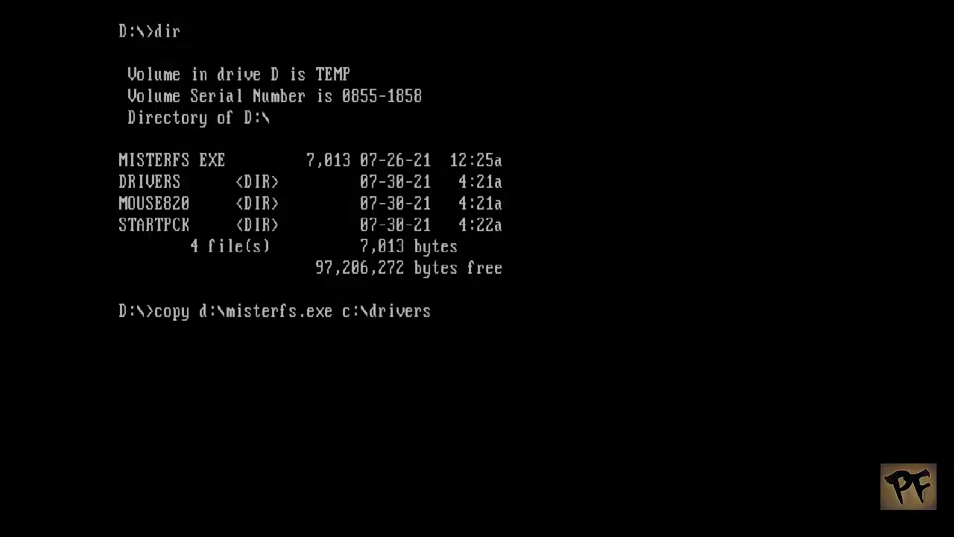
key(Return)
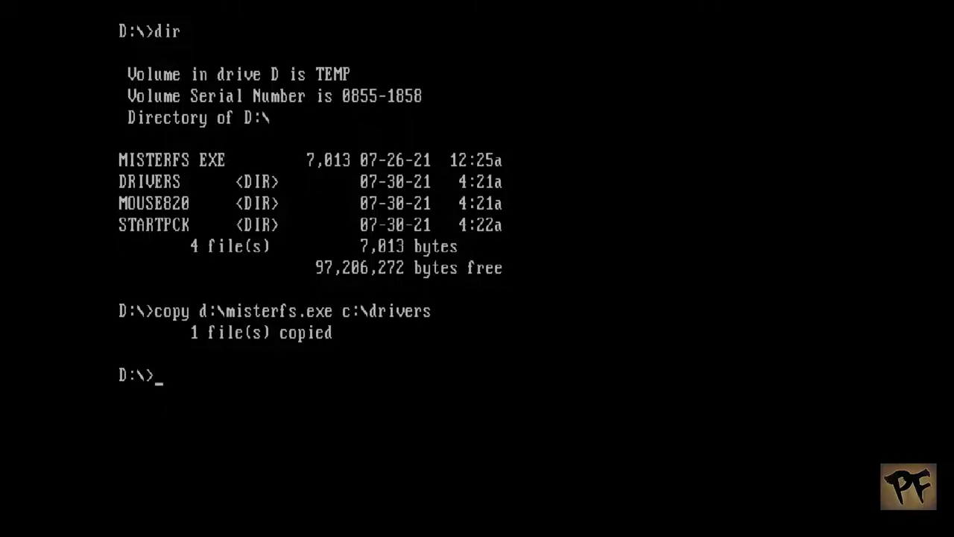
- Clear the screen, change to C:\DRIVERS and list the directory's files
text(cls)
key(Return)
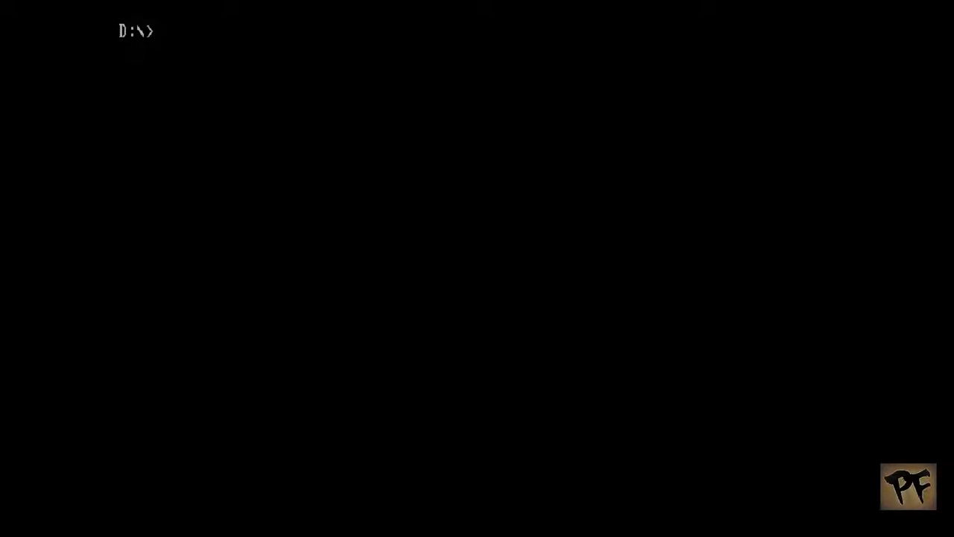
text(c:)
key(Return)
text(cd d)
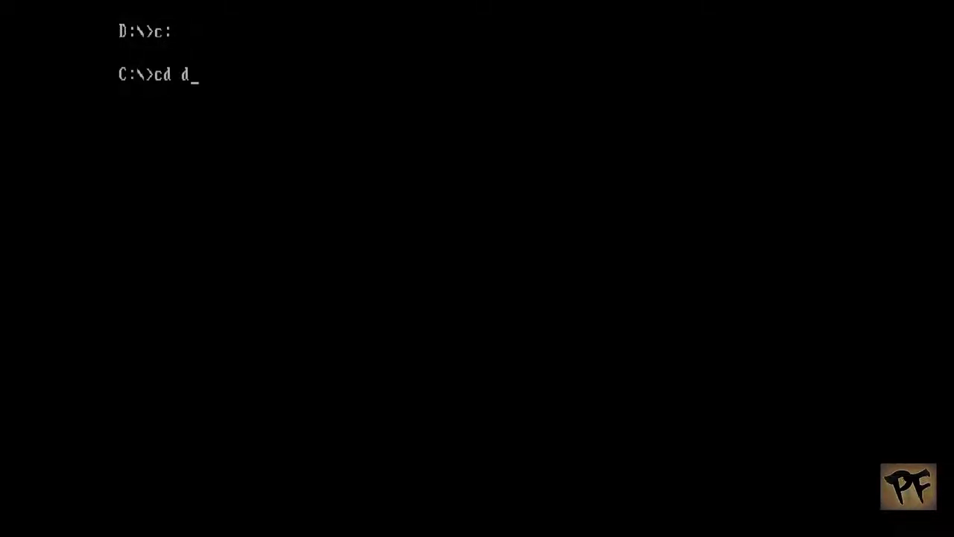
text(rivers)
key(Return)
text(dir)
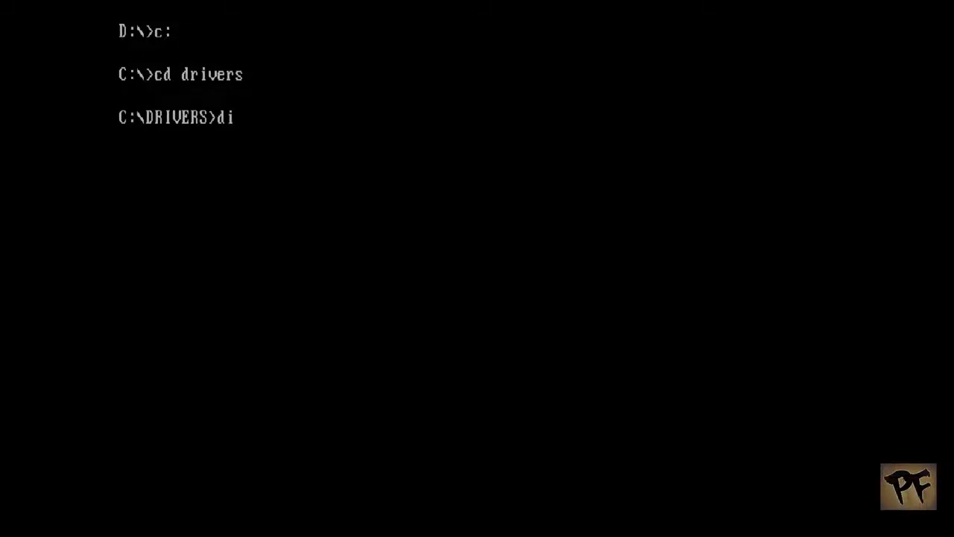
key(Return)
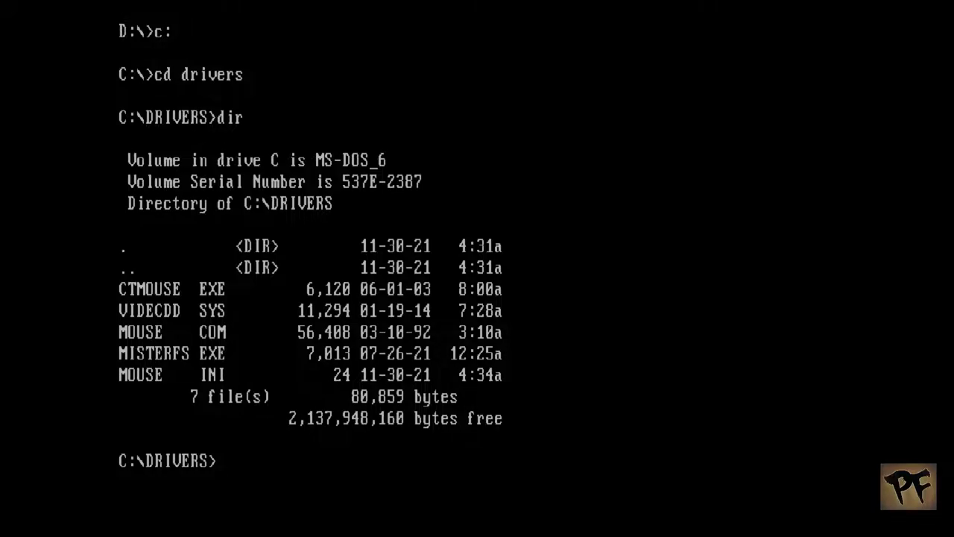
- Clear the screen and run misterfs.exe with f as the drive letter
text(cls)
key(Return)
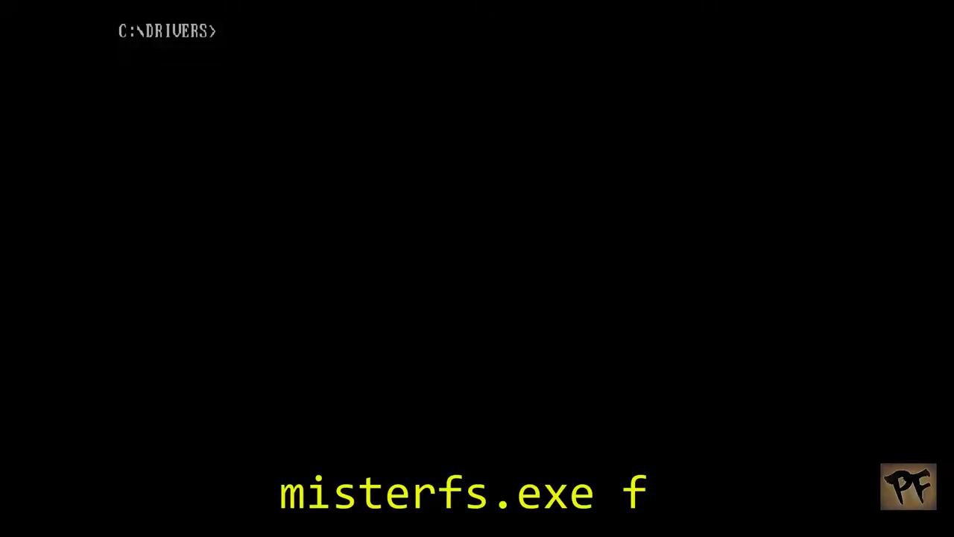
text(misterfs.ex)
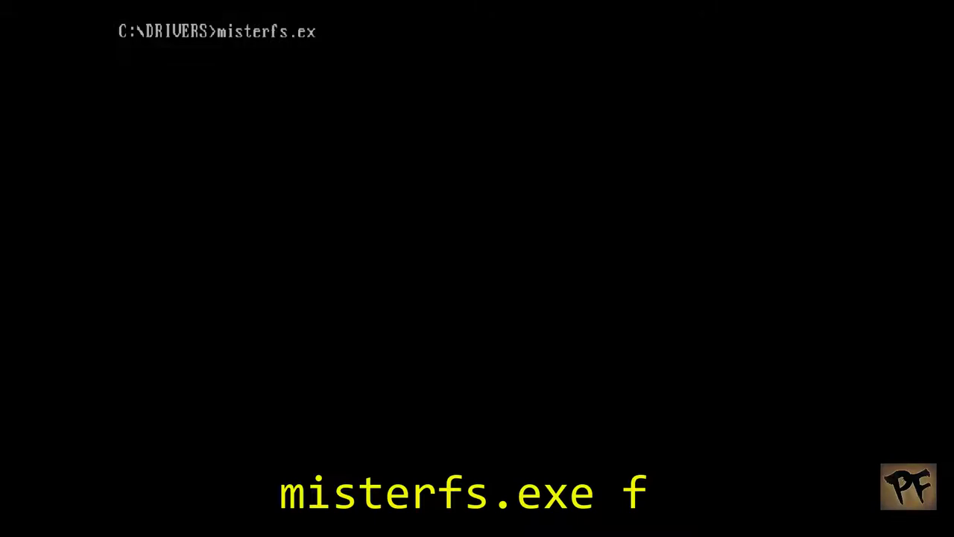
text(e f)
key(Return)
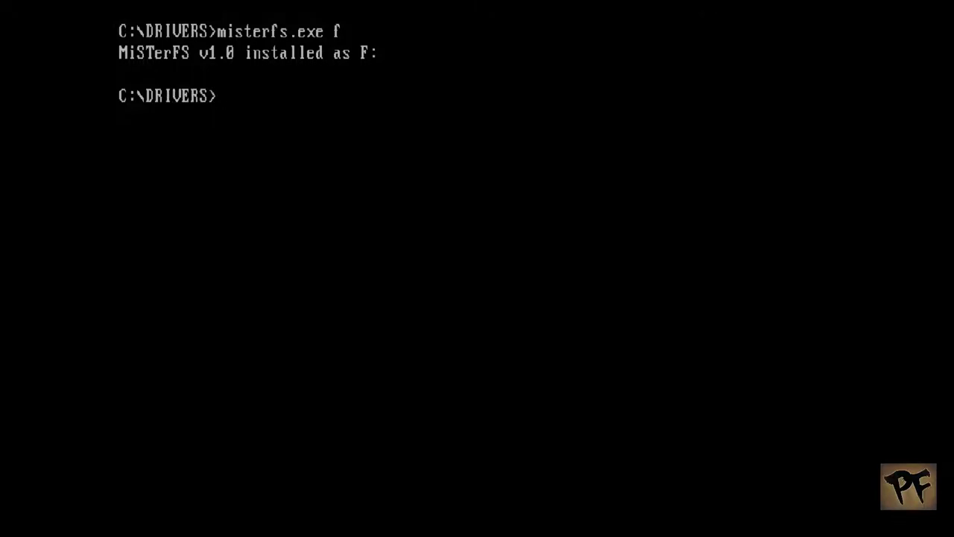
- Switch to drive F: and list its root directory
text(f:)
key(Return)
text(dir)
key(Return)
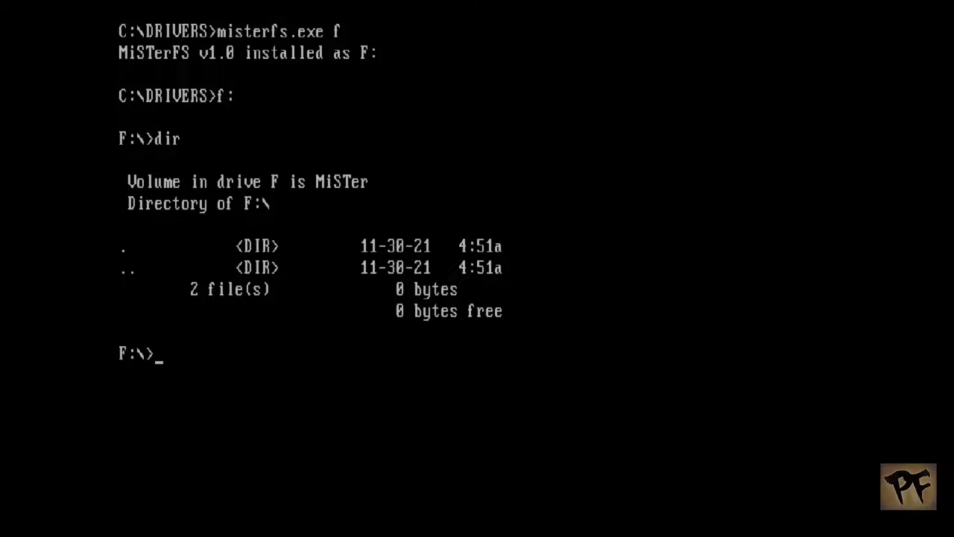
- Clear the screen and browse from the core's Floppy A image selection to the shared folder
text(cls)
key(Return)
key(F12)
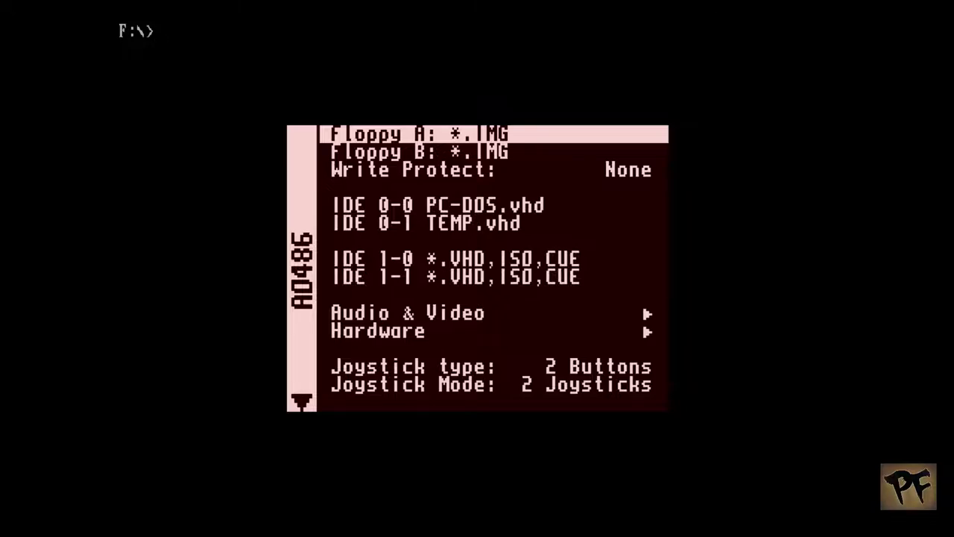
key(Return)
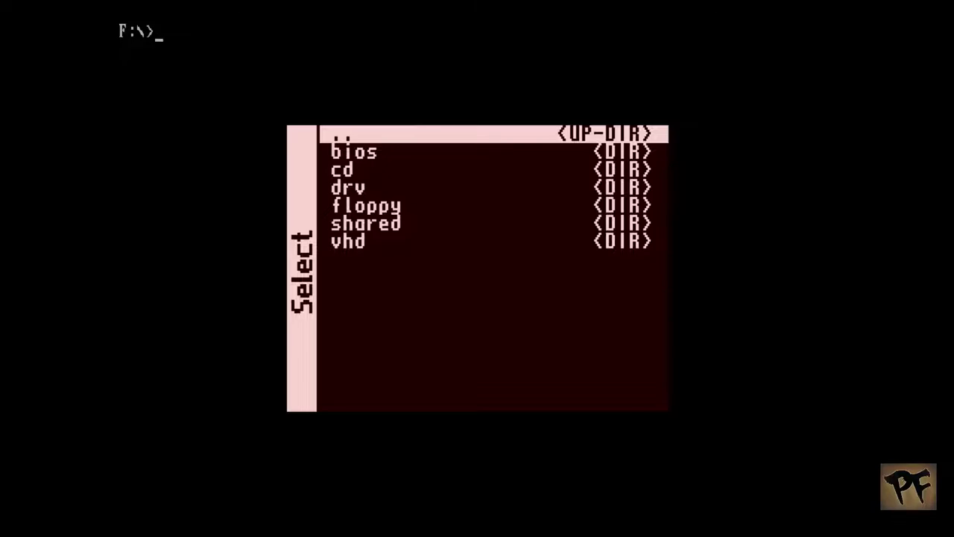
key(Down)
key(Down)
key(Down)
key(Down)
key(Down)
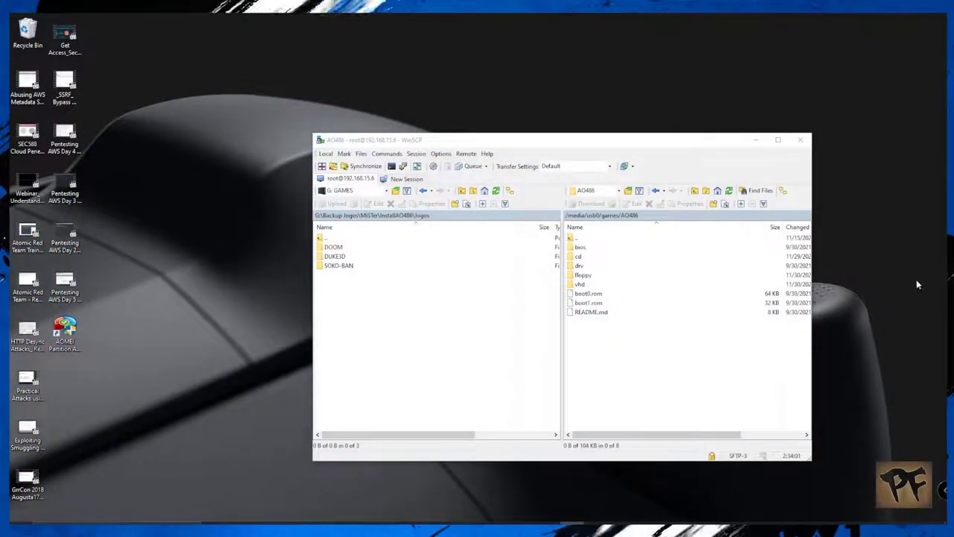
- Switch to WinSCP, refresh the remote AO486 directory and open its shared folder
click(730, 191)
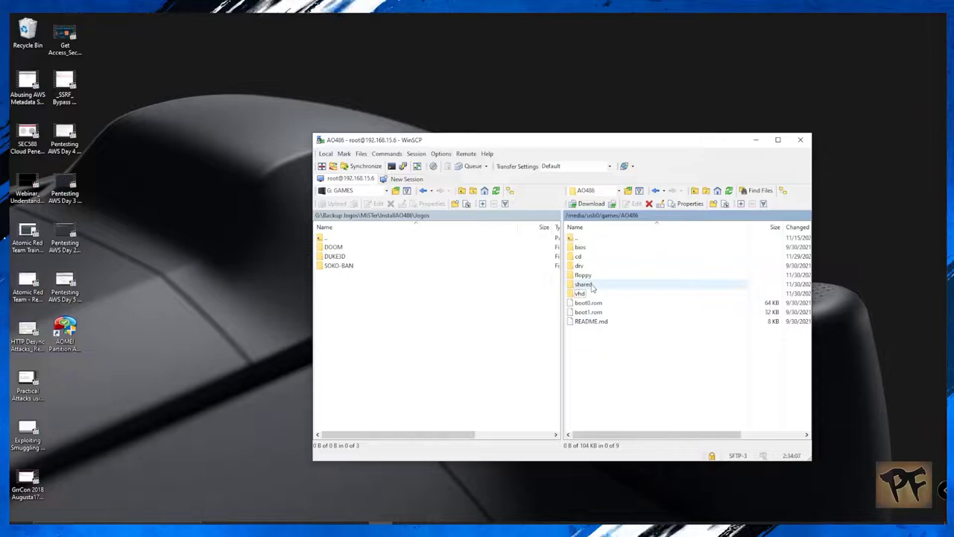
click(593, 286)
double_click(593, 286)
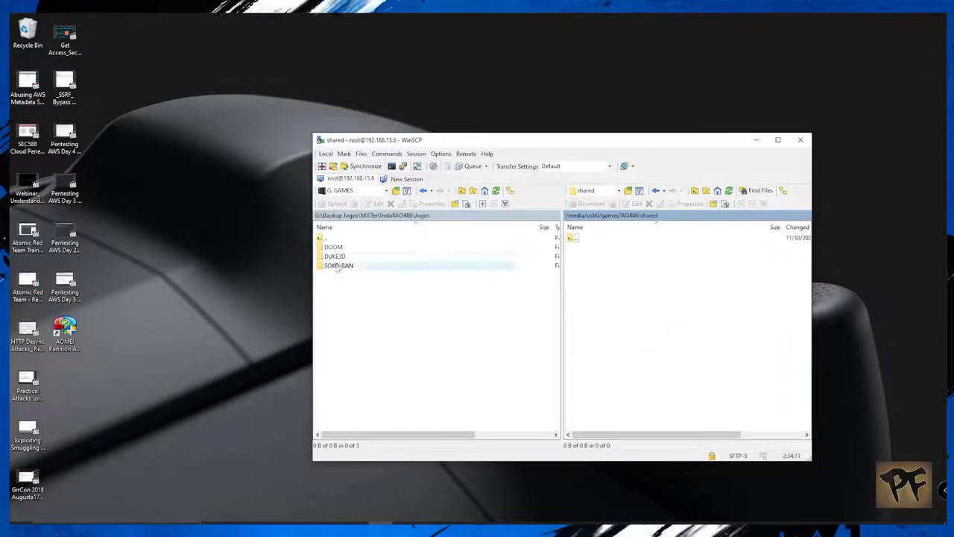
click(325, 238)
double_click(324, 238)
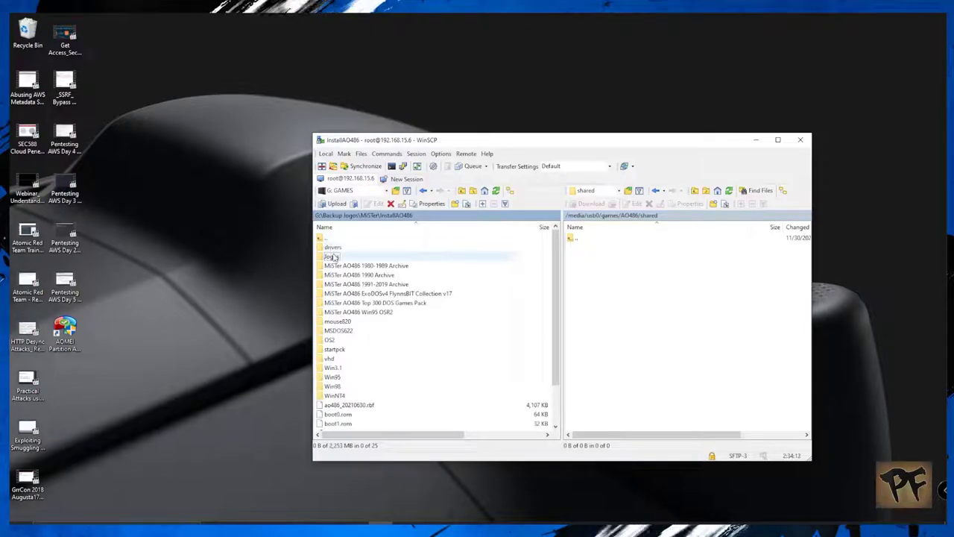
double_click(349, 248)
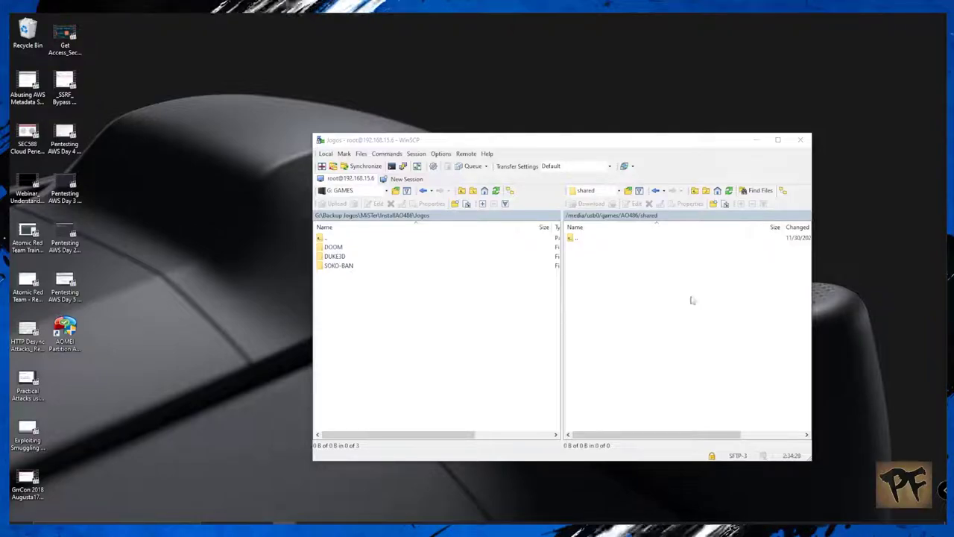
- Upload the local DOOM, DUKE3D and SOKO-BAN folders to the remote shared folder
click(347, 269)
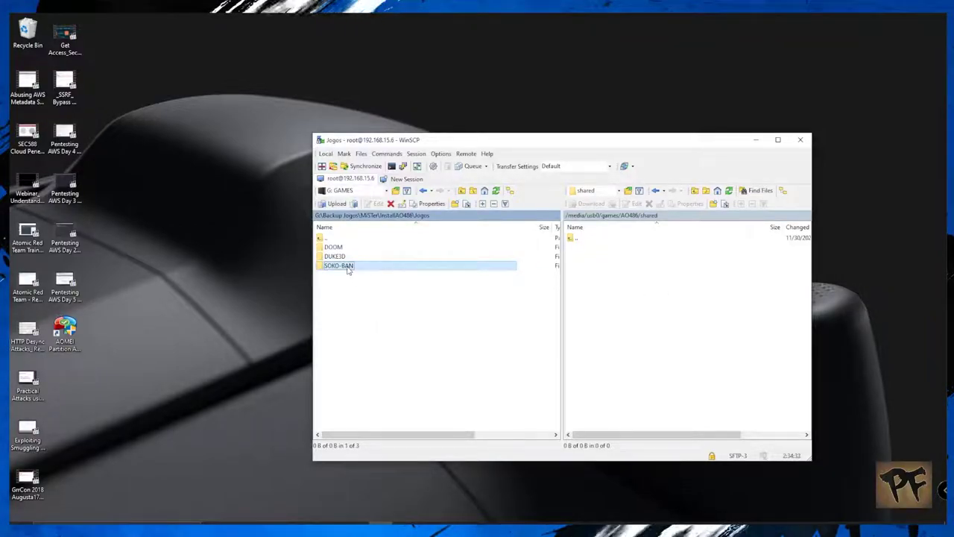
ctrl+click(342, 257)
ctrl+click(333, 247)
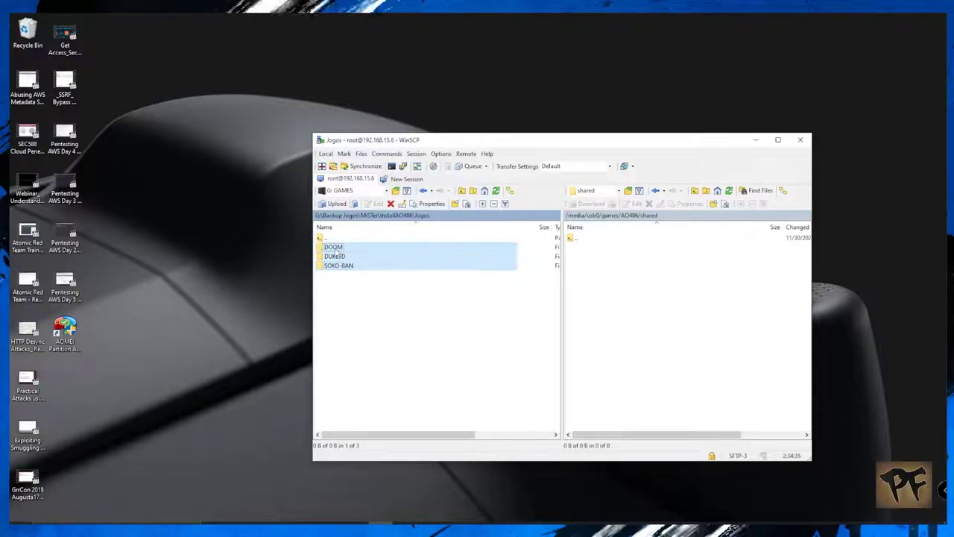
drag(333, 247, 616, 330)
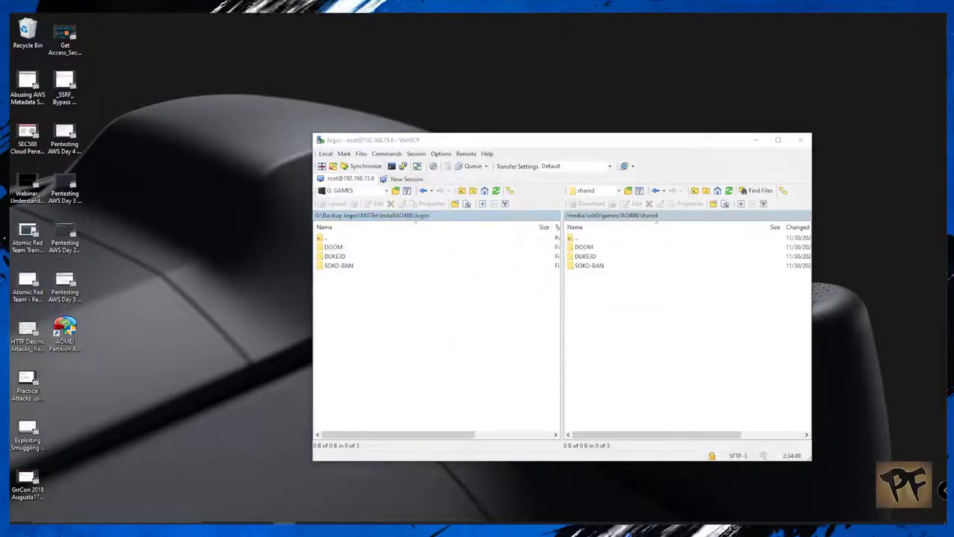
- Go up one level from the remote shared folder and from the local Jogos folder
double_click(575, 237)
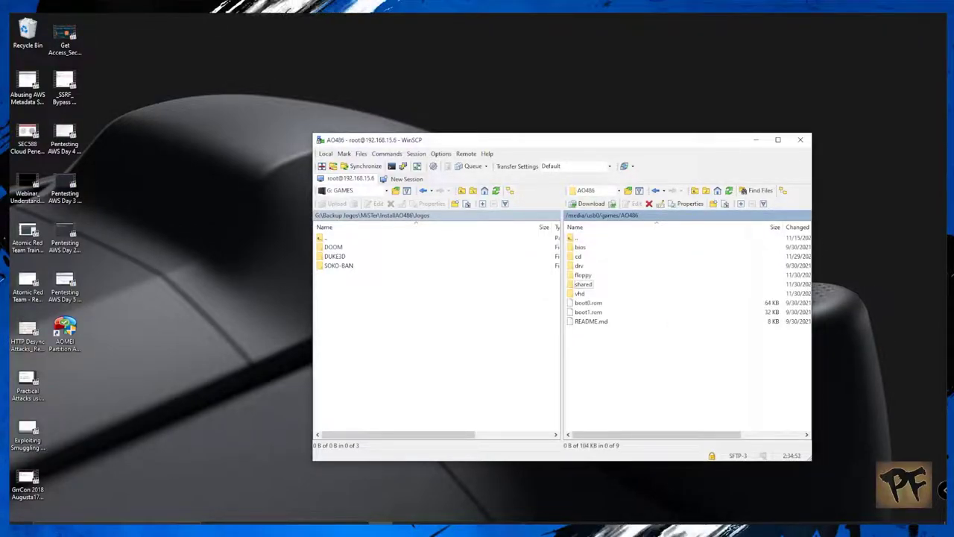
click(324, 238)
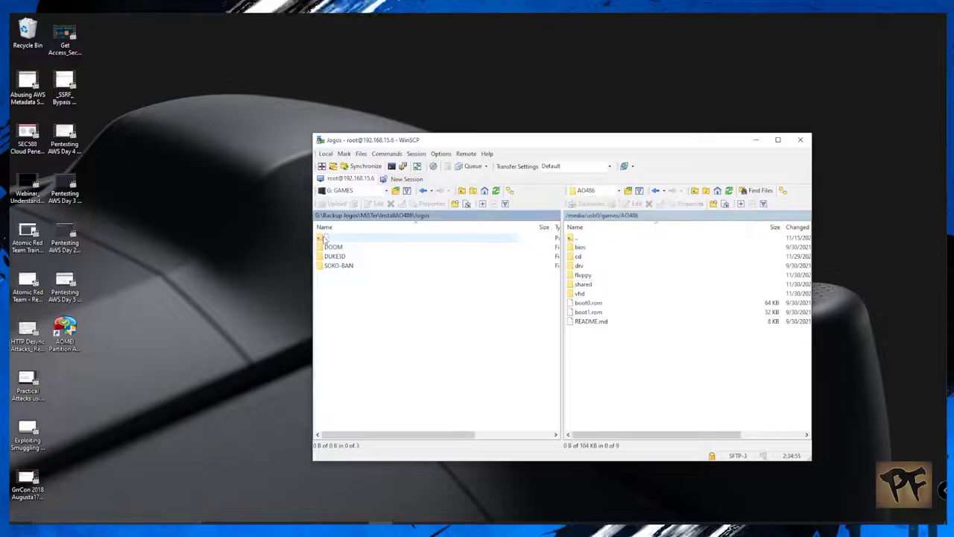
double_click(324, 238)
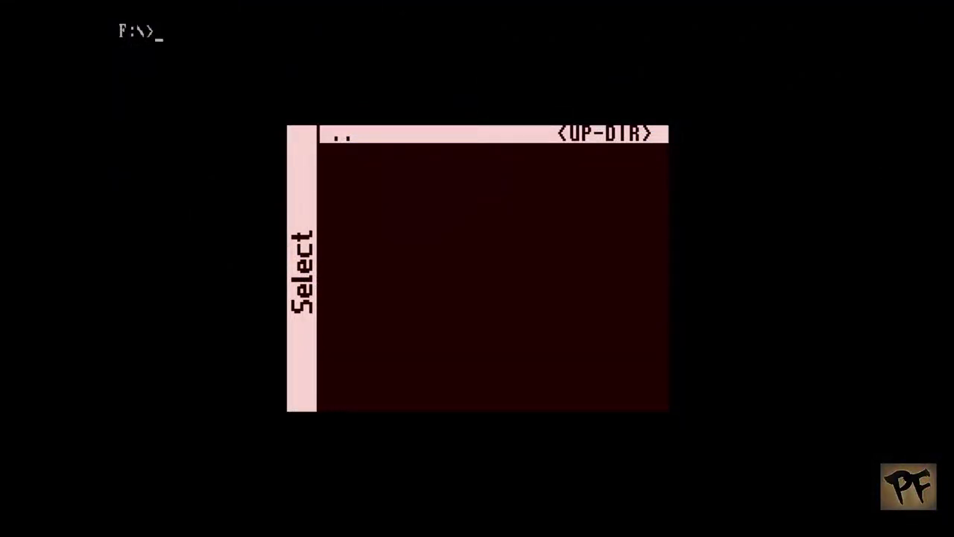
- Switch back to the AO486 core, leave its file selector and list the root of drive F:
key(Escape)
key(Escape)
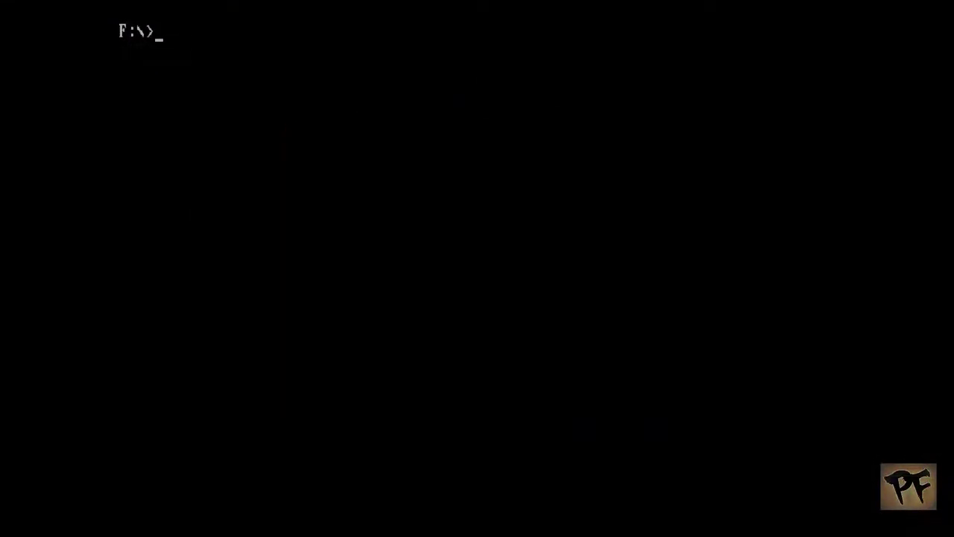
text(dir)
key(Return)
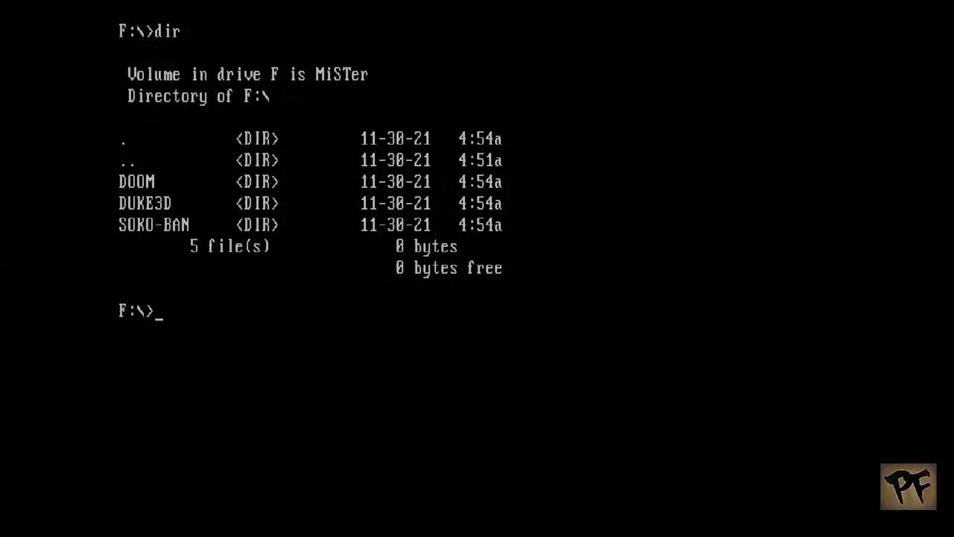
- Switch to drive C:, go up to its root directory and clear the screen
key(Return)
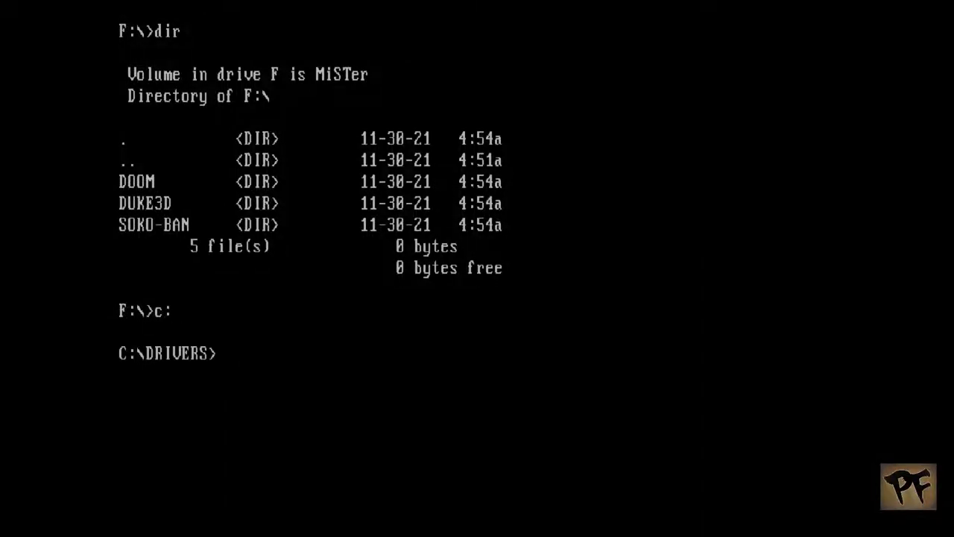
text(cd ..)
key(Return)
text(cls)
key(Return)
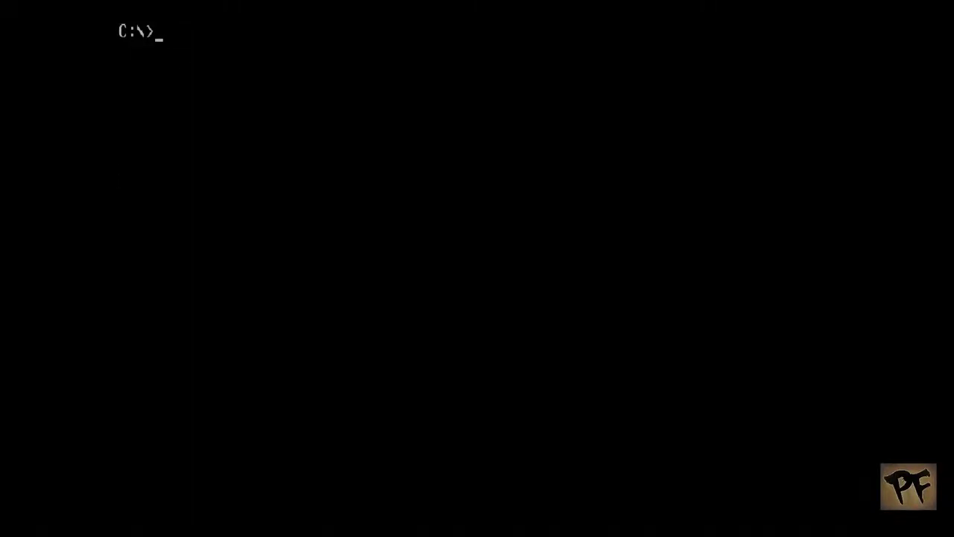
- Create a games directory in the root of drive C: and list the root directory
text(mkdir games)
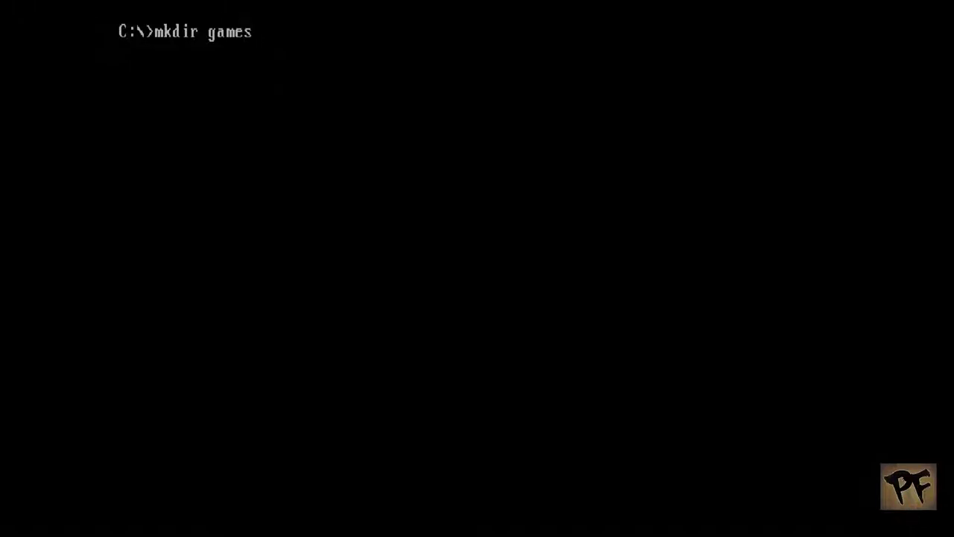
key(Return)
text(dir)
key(Return)
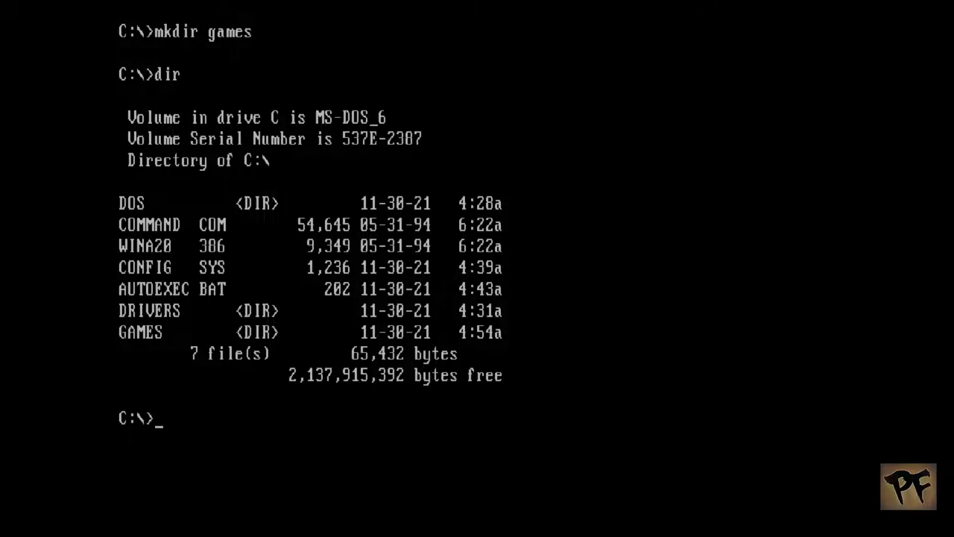
- List drive F: and enter an xcopy command with f:\DOOM as its source
text(dir f:)
key(Return)
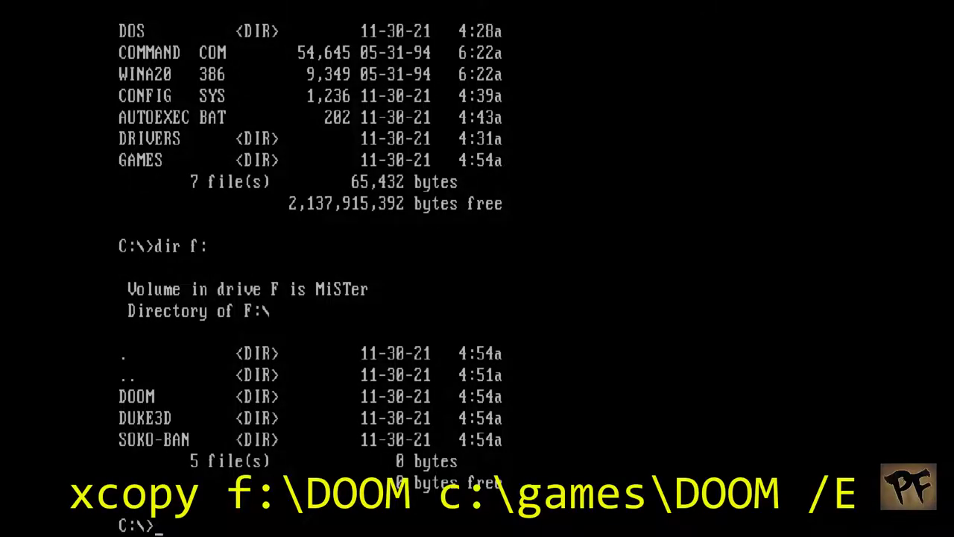
text(xcopy f:\)
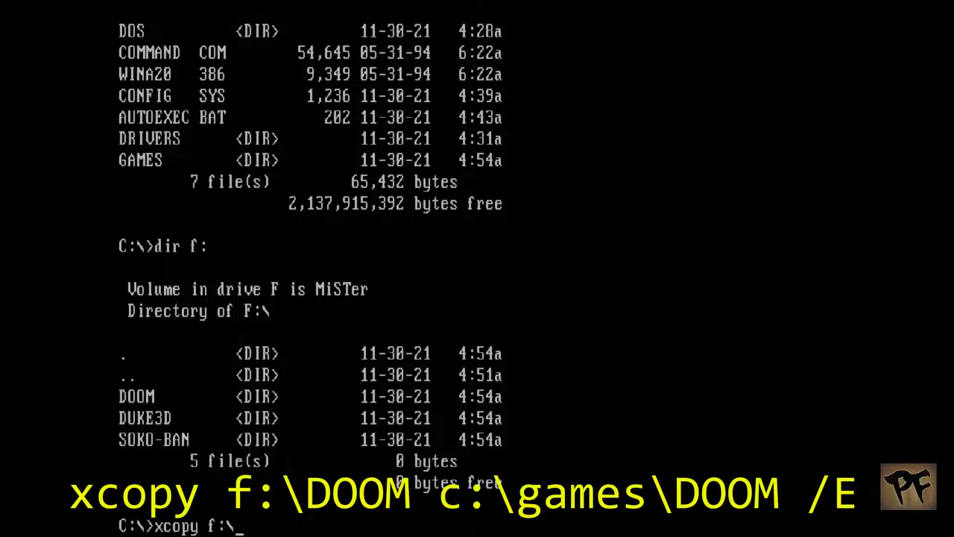
text(DOOM)
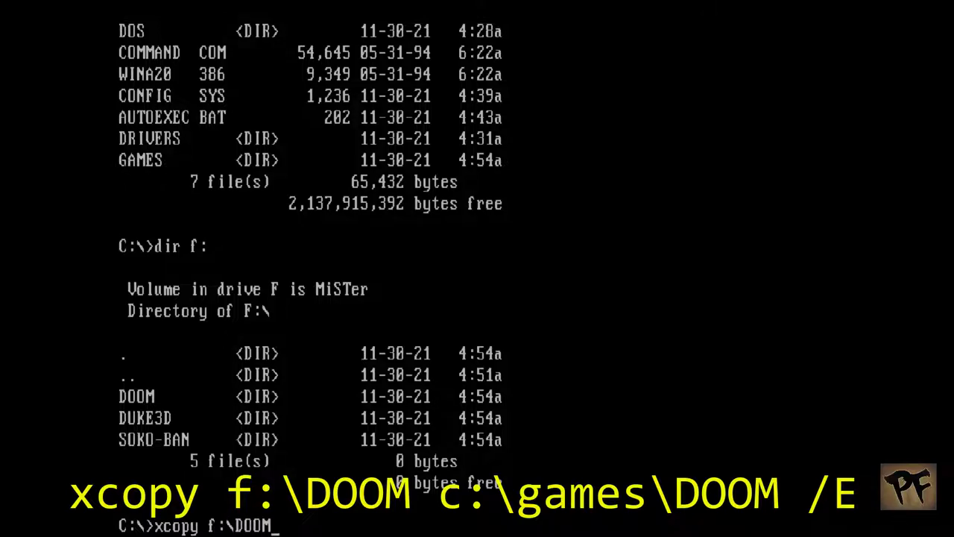